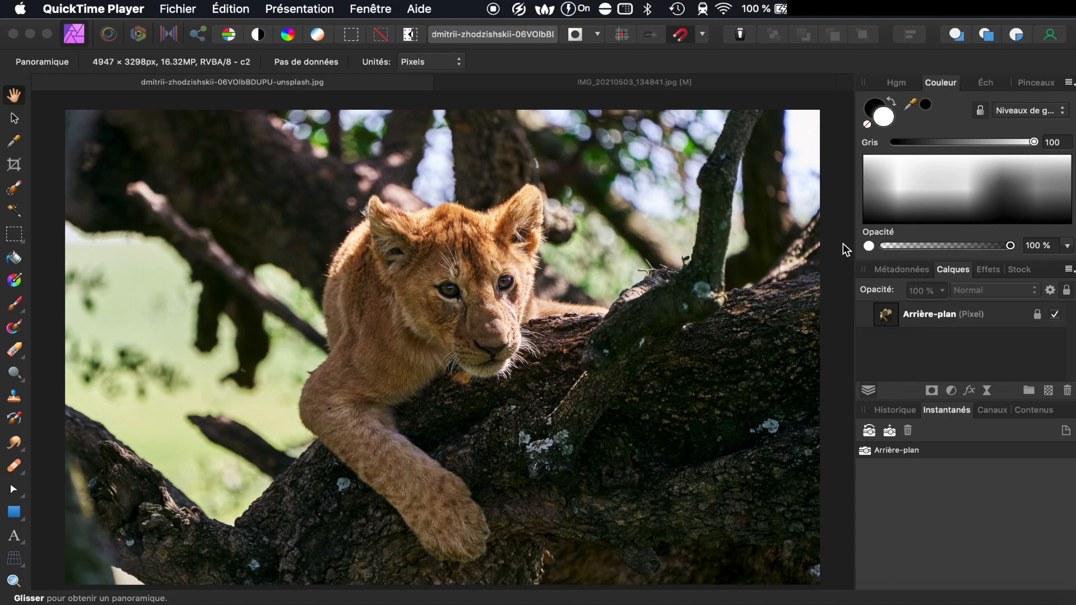
- Examine the Instagram post screenshot in the IMG_20210503_134841.jpg document, then return to the lion cub photo
click(662, 87)
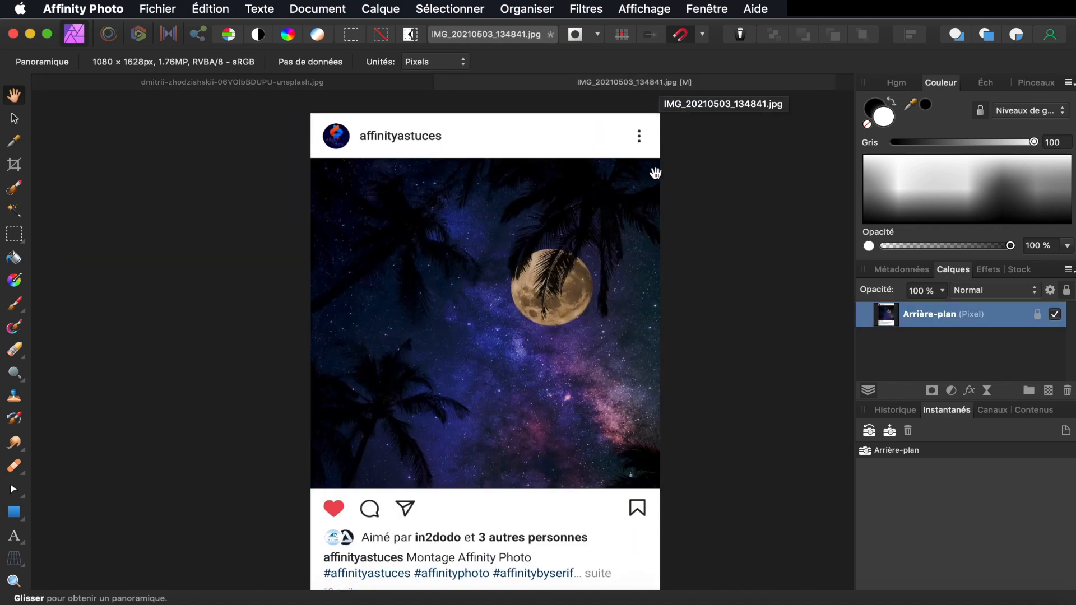
scroll(661, 189, down, 5)
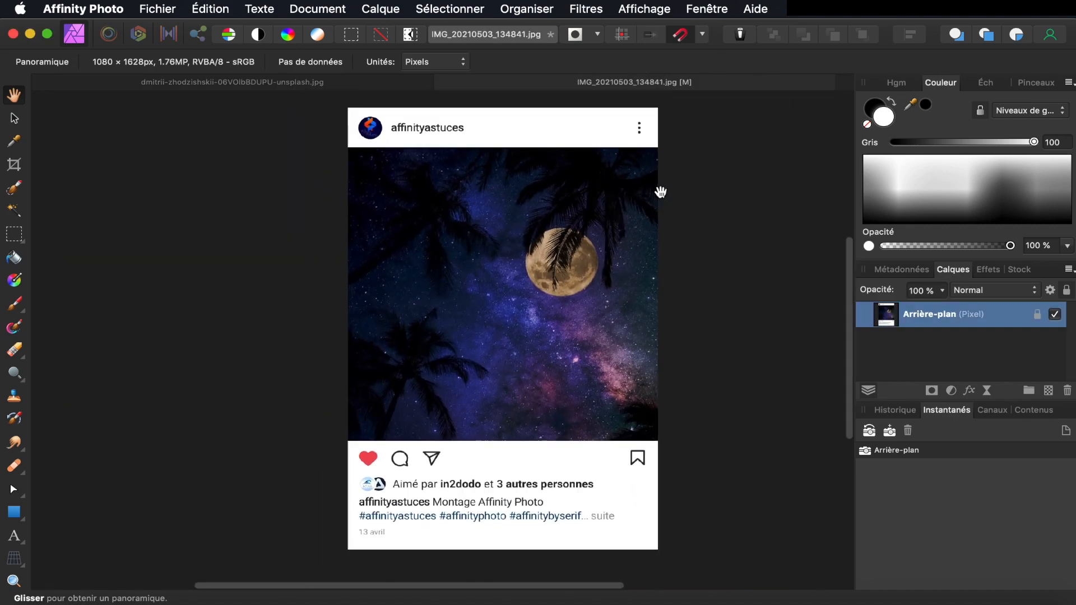
scroll(660, 191, up, 4)
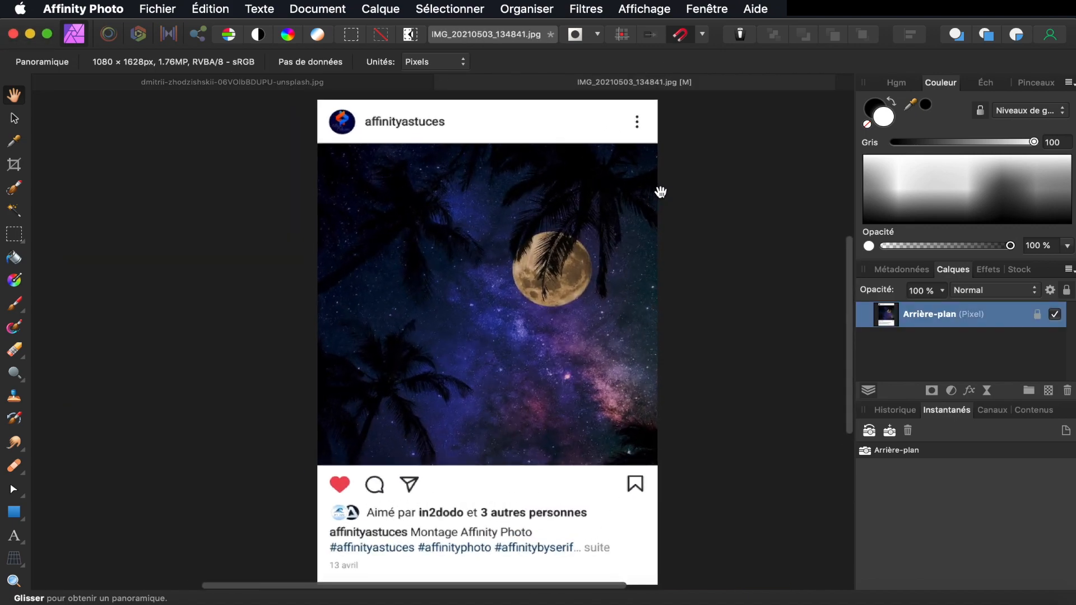
click(250, 82)
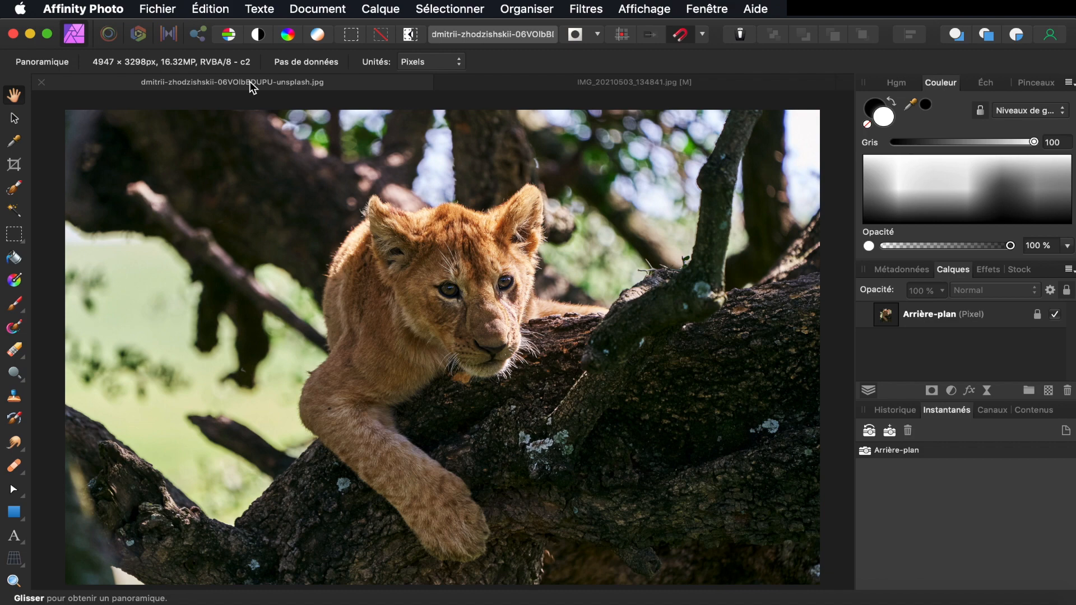
- Start cropping the lion cub photo and rotate the 5:4 crop proportions to a 4:5 portrait frame
click(14, 166)
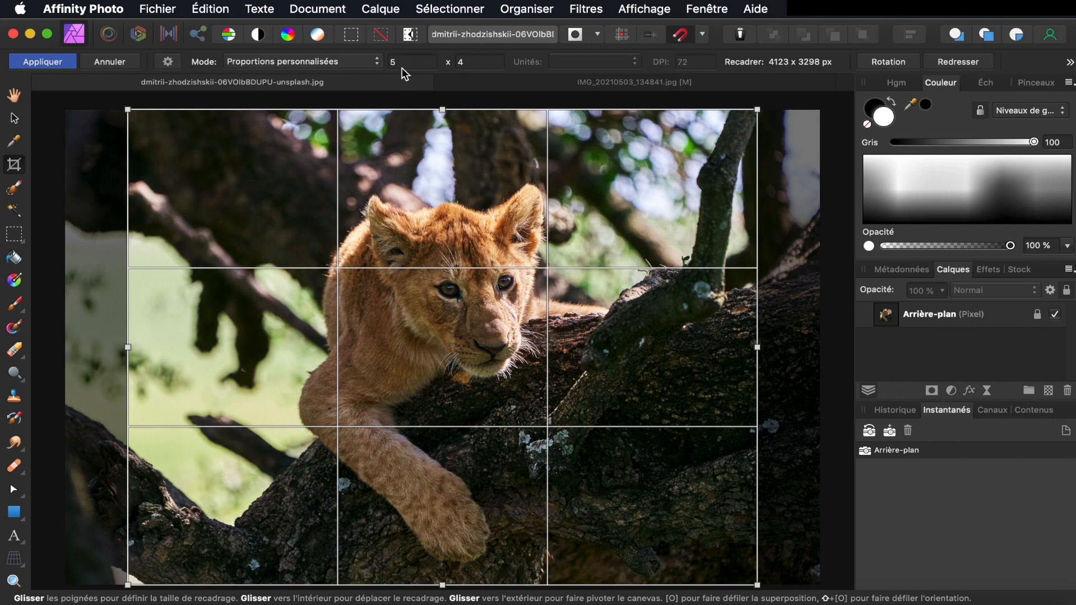
click(168, 62)
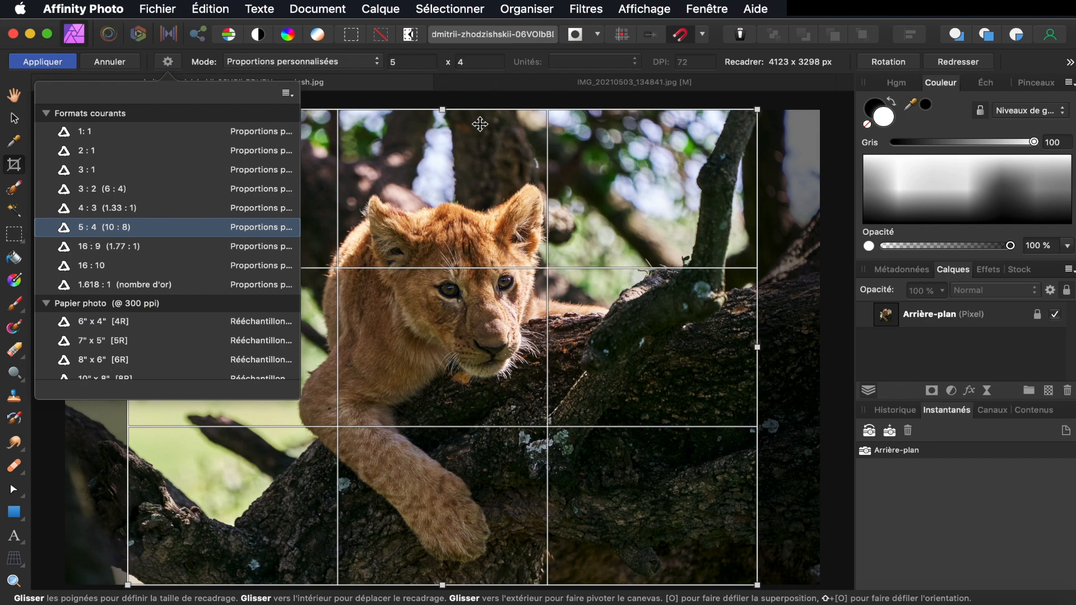
click(479, 164)
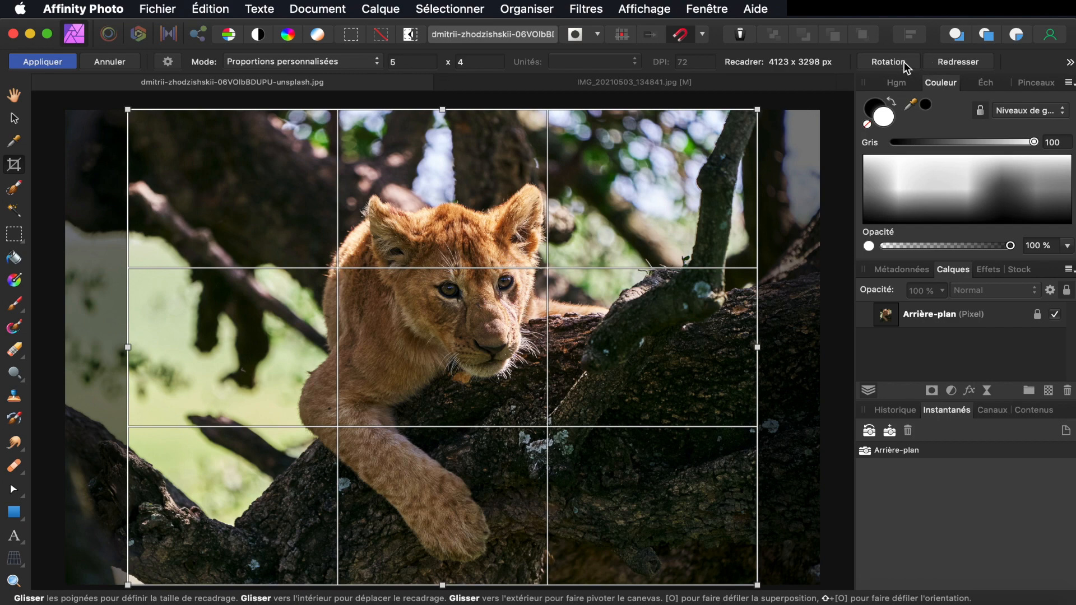
click(888, 61)
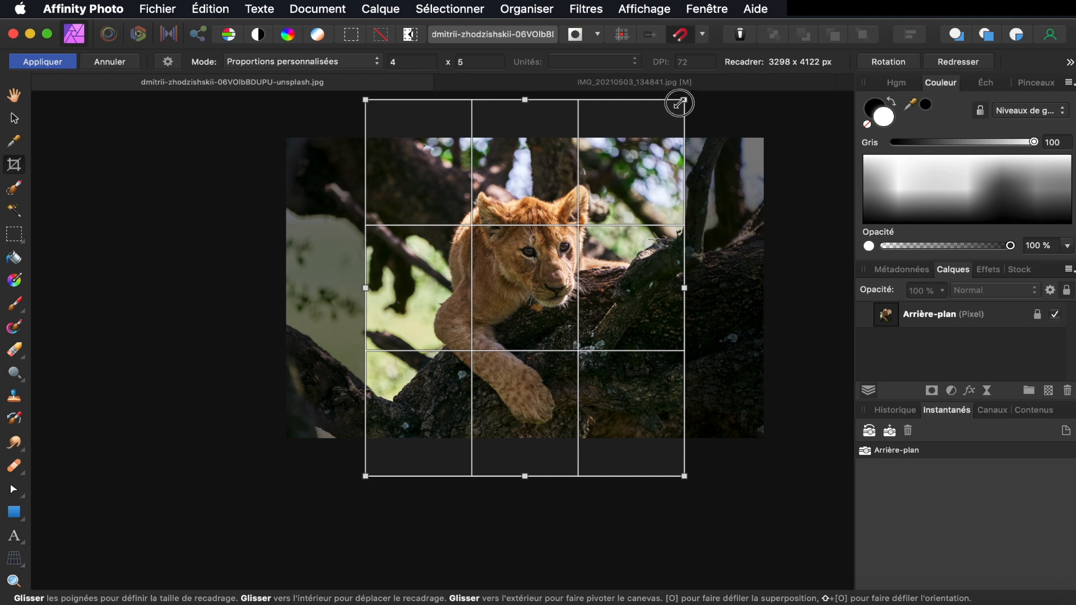
- Fit the 4:5 crop frame tightly around the cub at about 2206 x 2756 px and apply the crop
drag(679, 103, 619, 175)
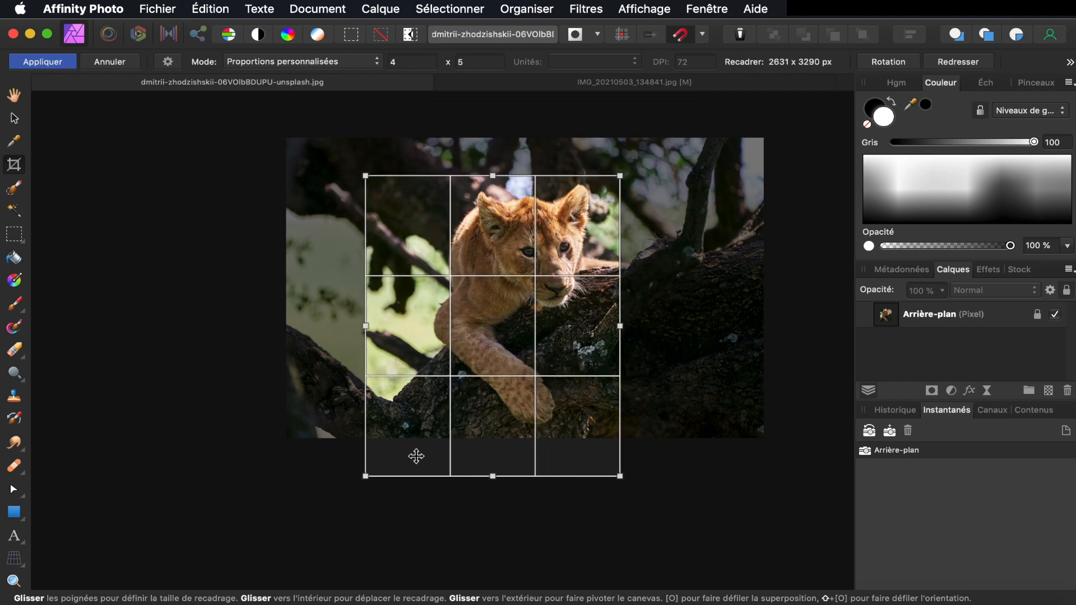
drag(365, 476, 405, 438)
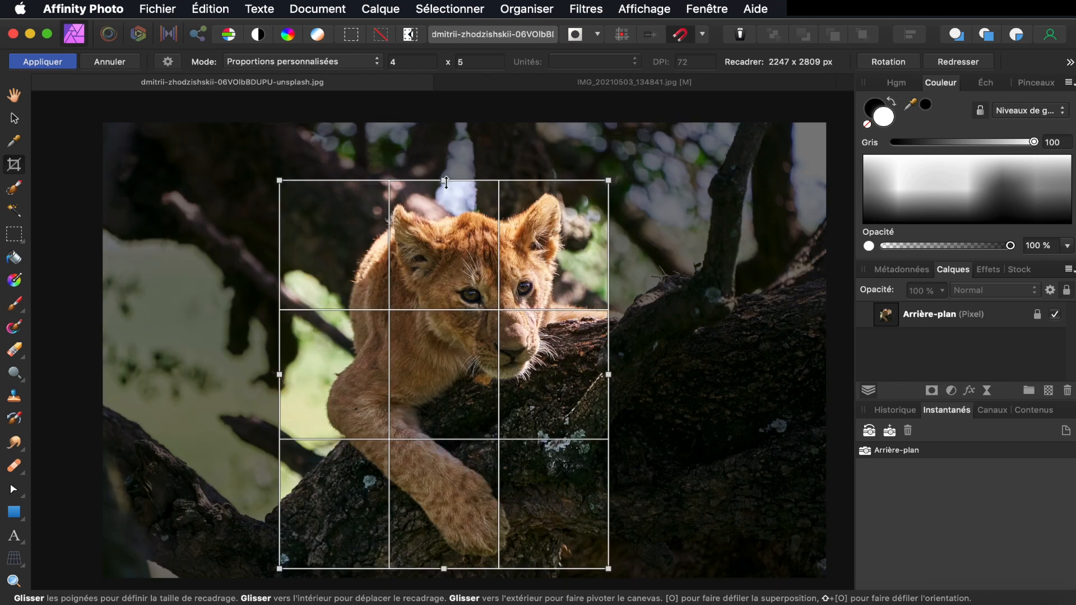
drag(446, 182, 446, 190)
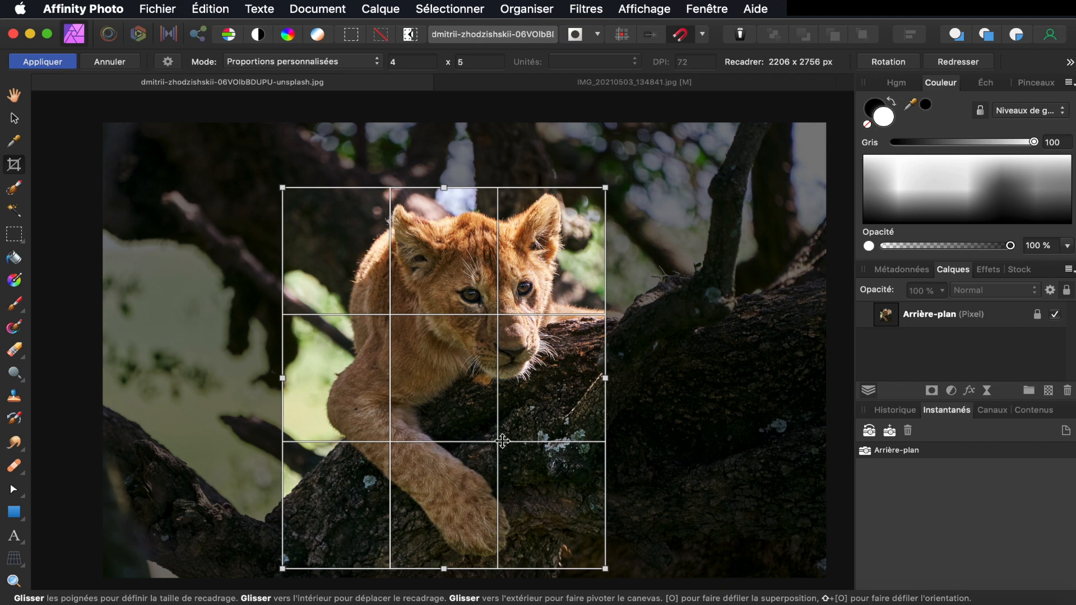
drag(530, 340, 533, 340)
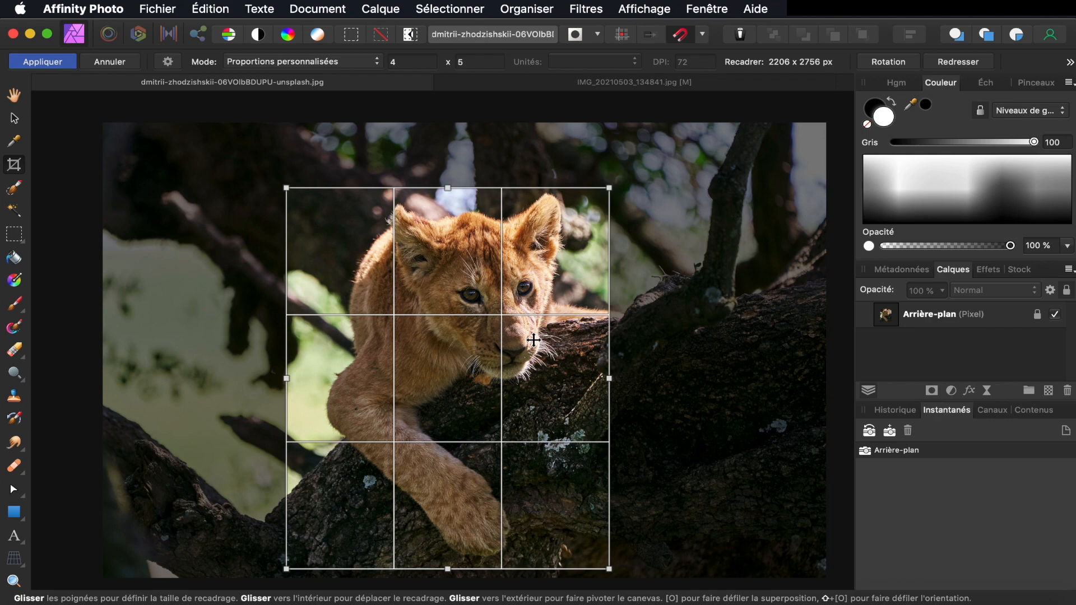
key(Return)
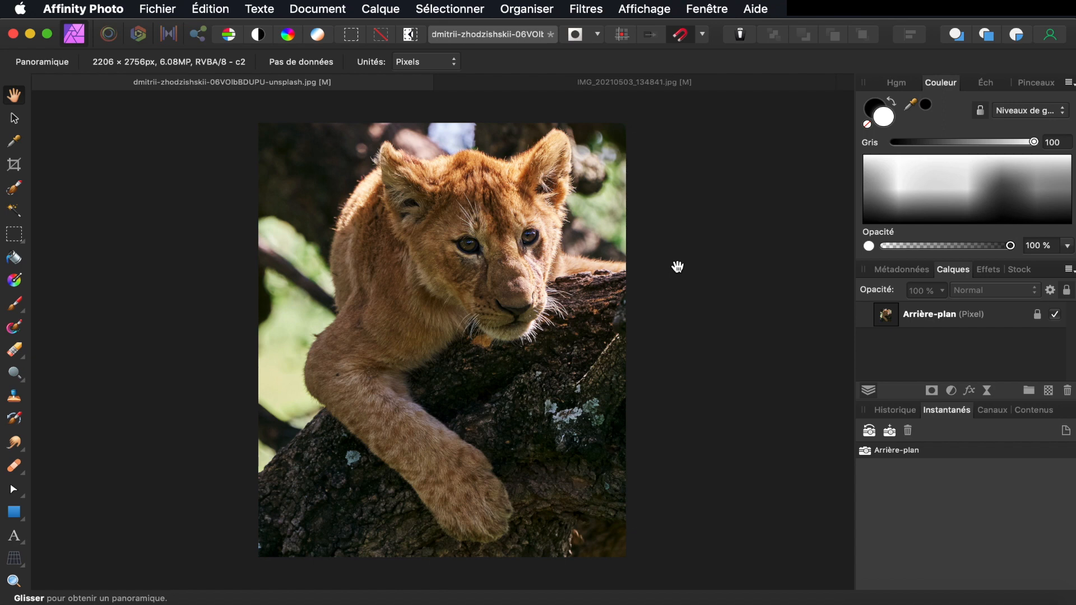
- In the IMG_20210503_134841.jpg screenshot, select the full-width rectangular strip from below the picture to the hashtag line and duplicate it onto a new layer
click(645, 82)
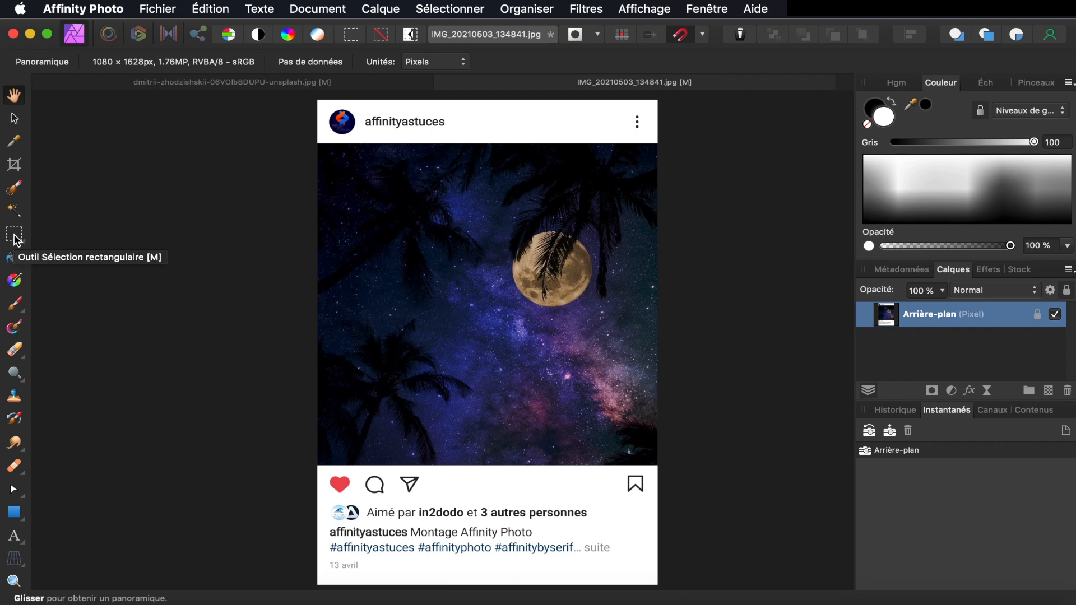
click(14, 237)
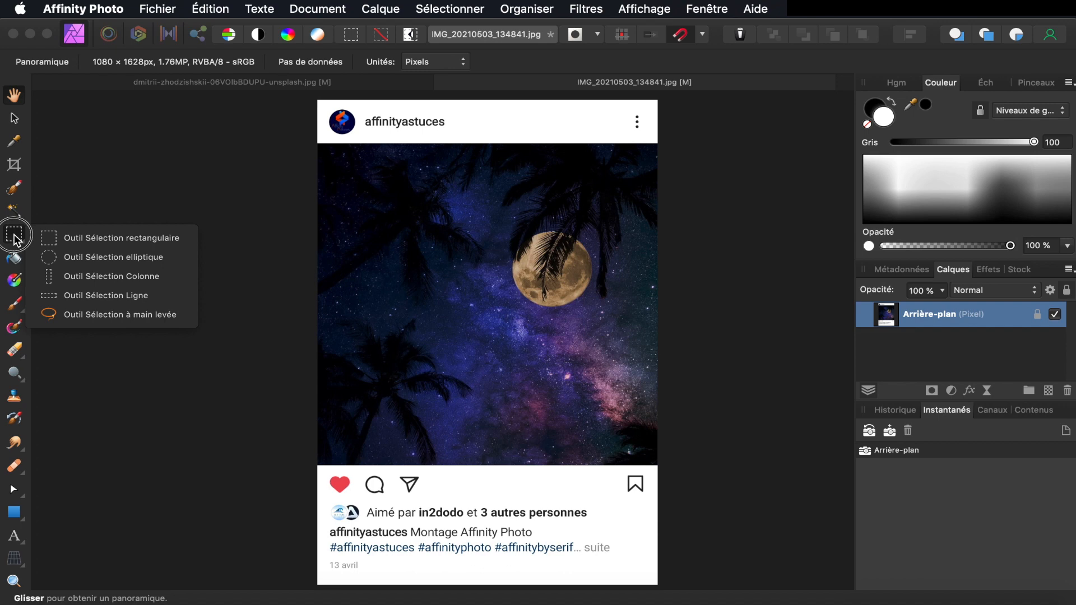
click(67, 257)
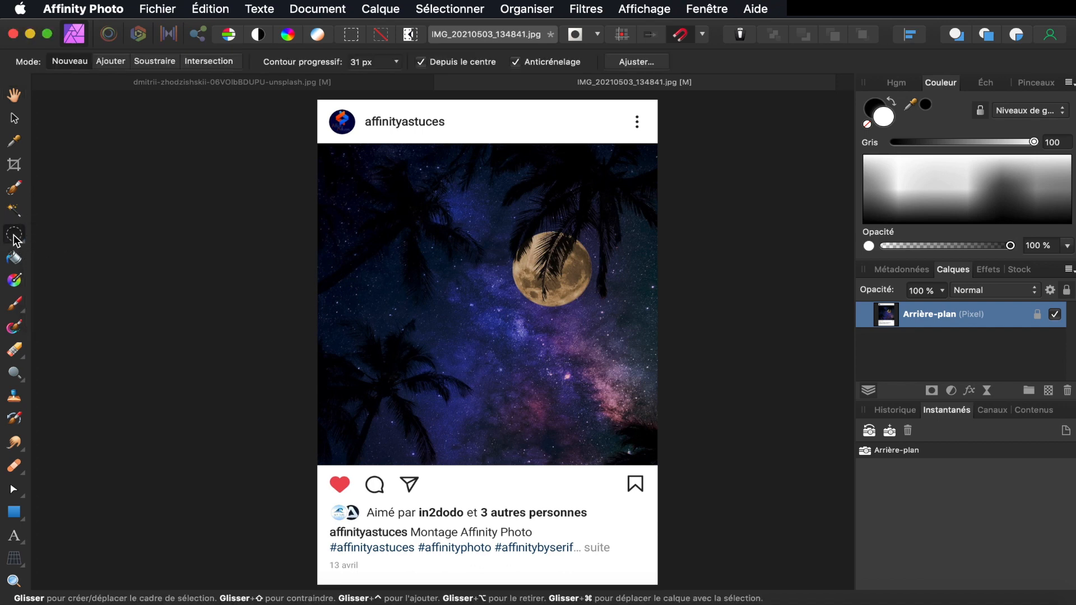
click(14, 237)
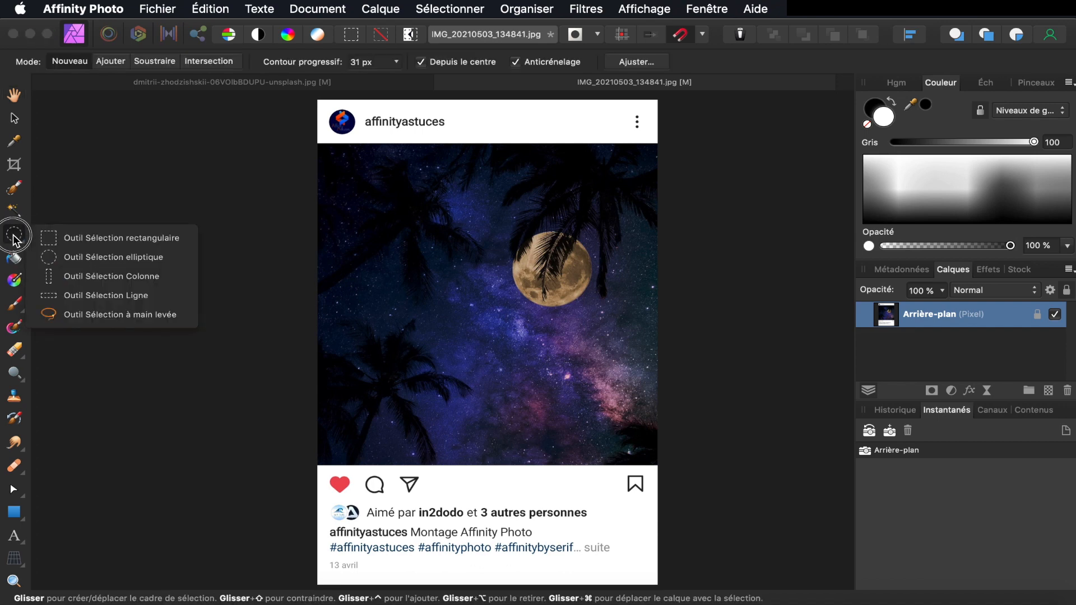
click(52, 238)
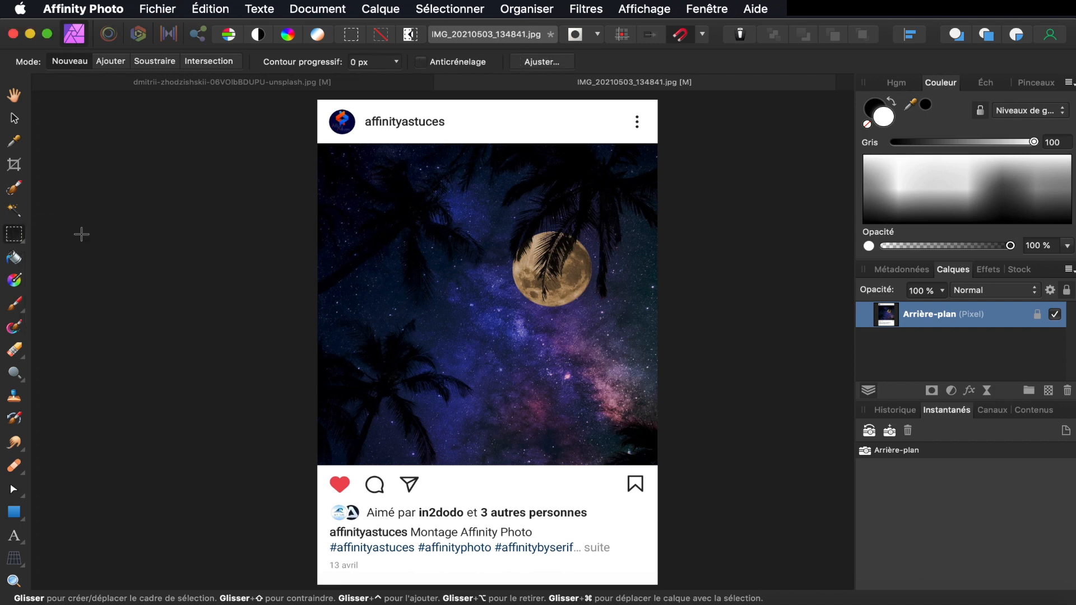
scroll(323, 448, down, 5)
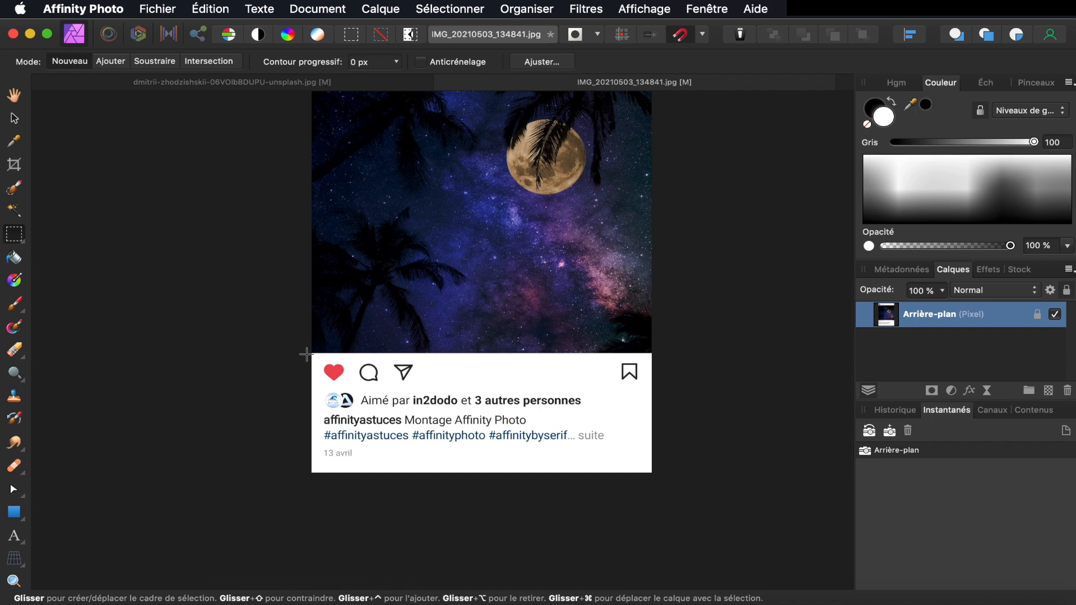
mouse_move(307, 355)
mouse_down()
mouse_move(499, 432)
mouse_move(680, 445)
mouse_up()
key(super+j)
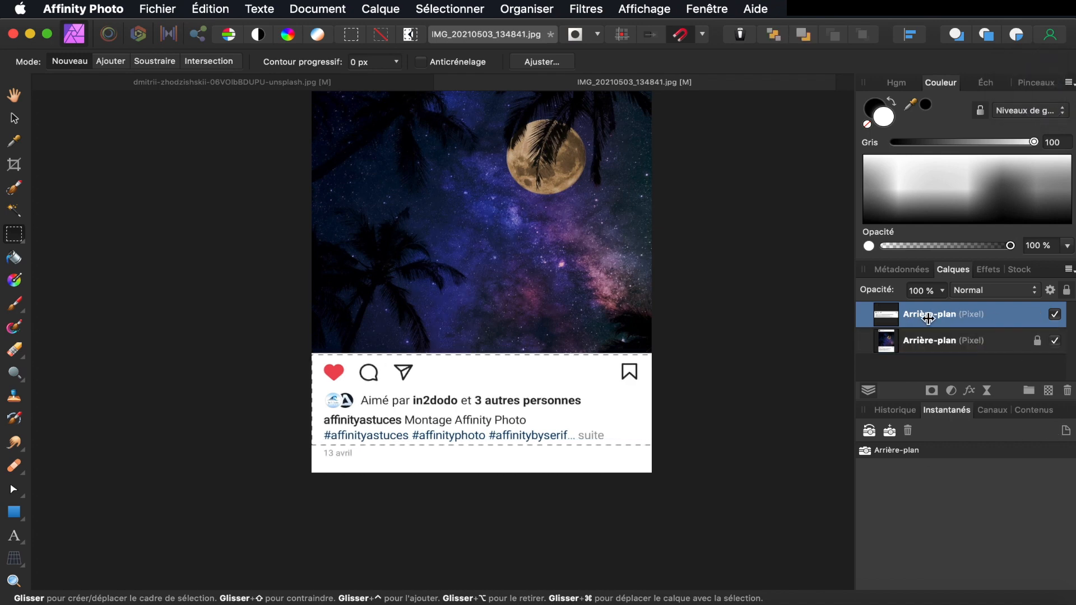
- Copy the duplicated Instagram strip layer and paste it into the cropped lion cub document
key(super)
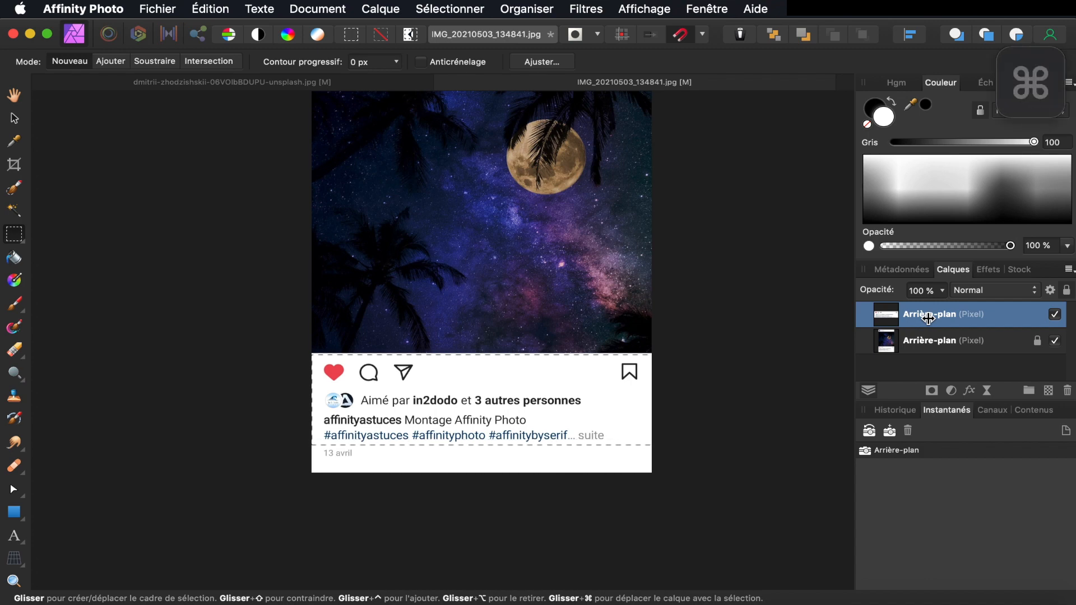
click(361, 84)
key(h)
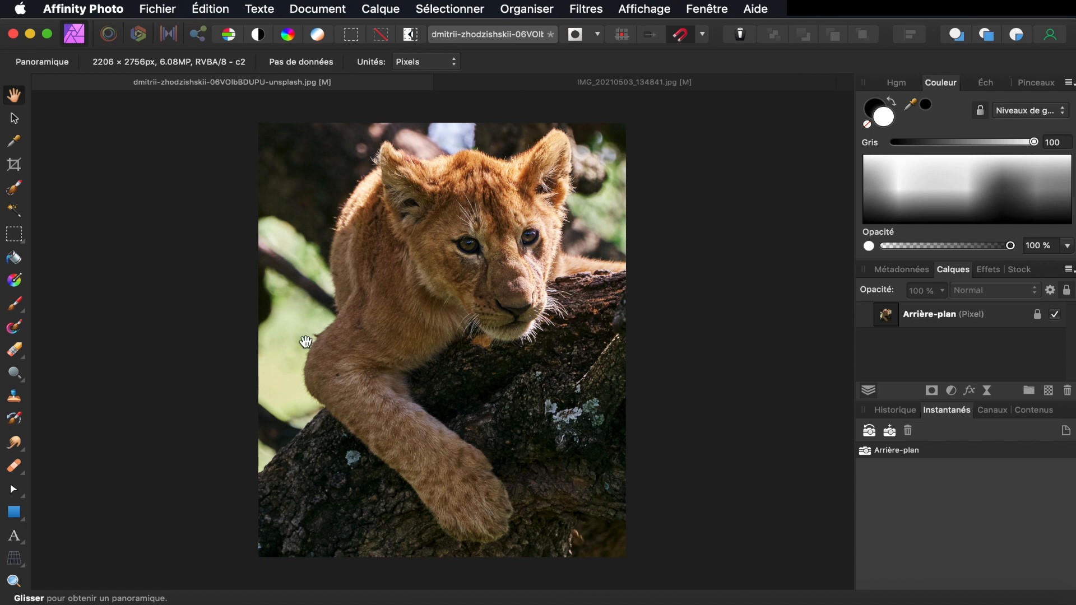
key(super)
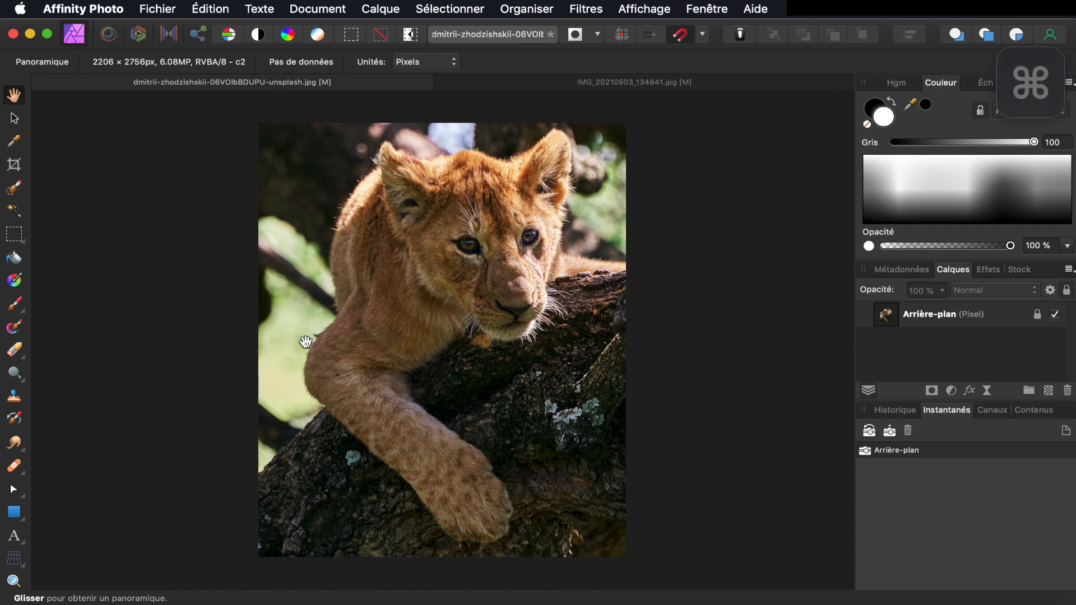
key(super+v)
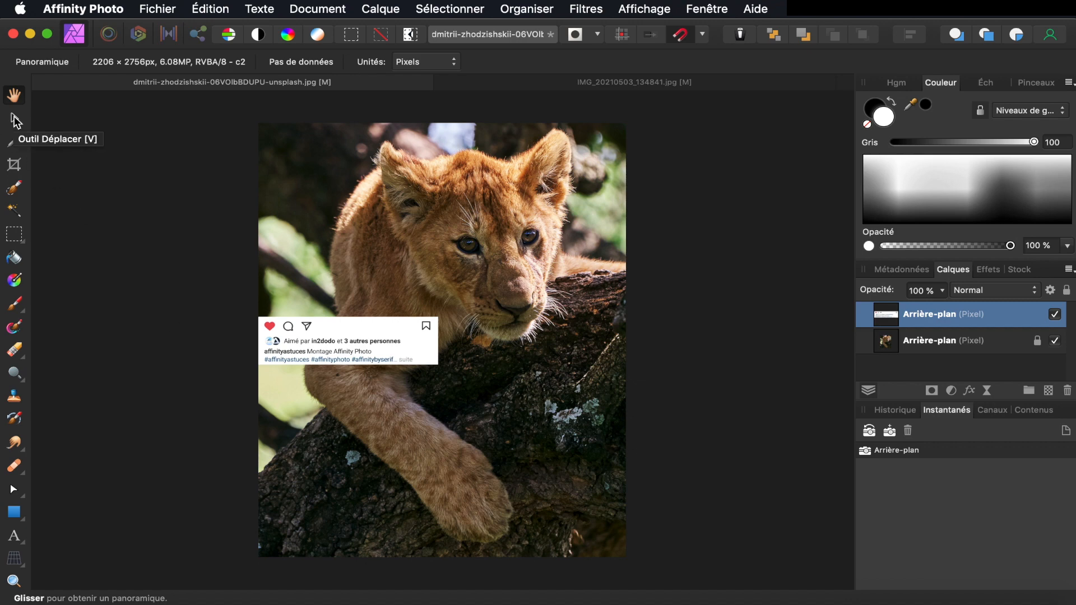
- Enlarge the pasted Instagram strip to the photo's full width and align it with the photo's lower edge
click(14, 118)
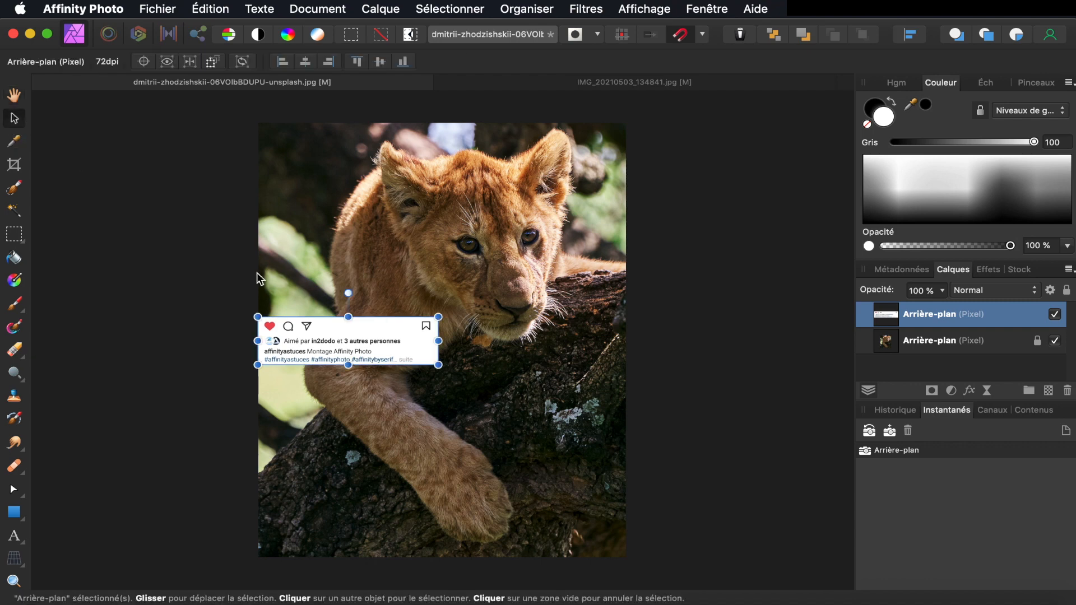
drag(439, 366, 612, 473)
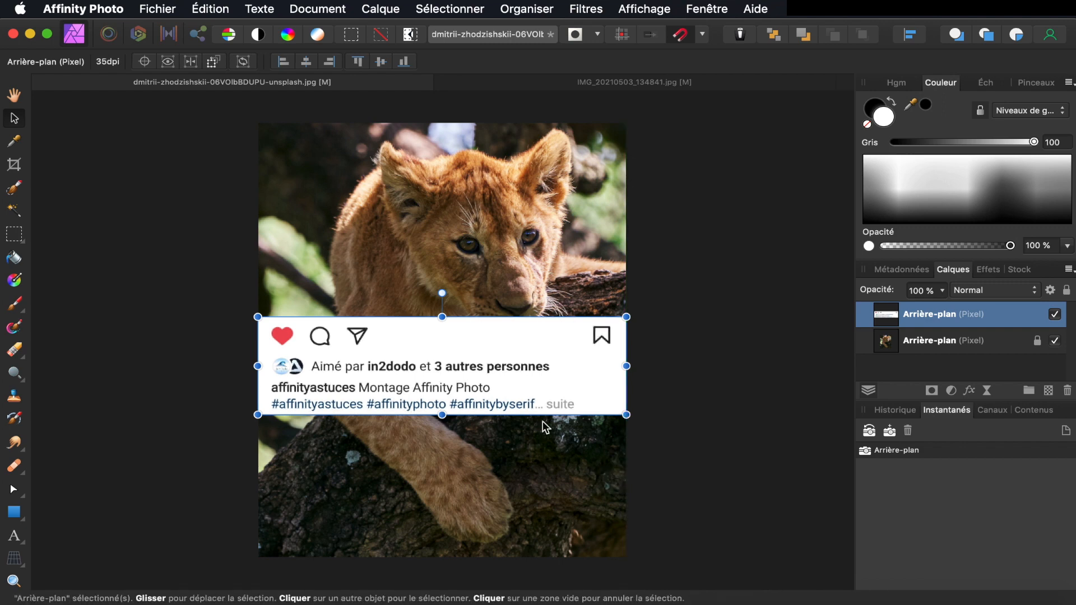
drag(456, 372, 460, 509)
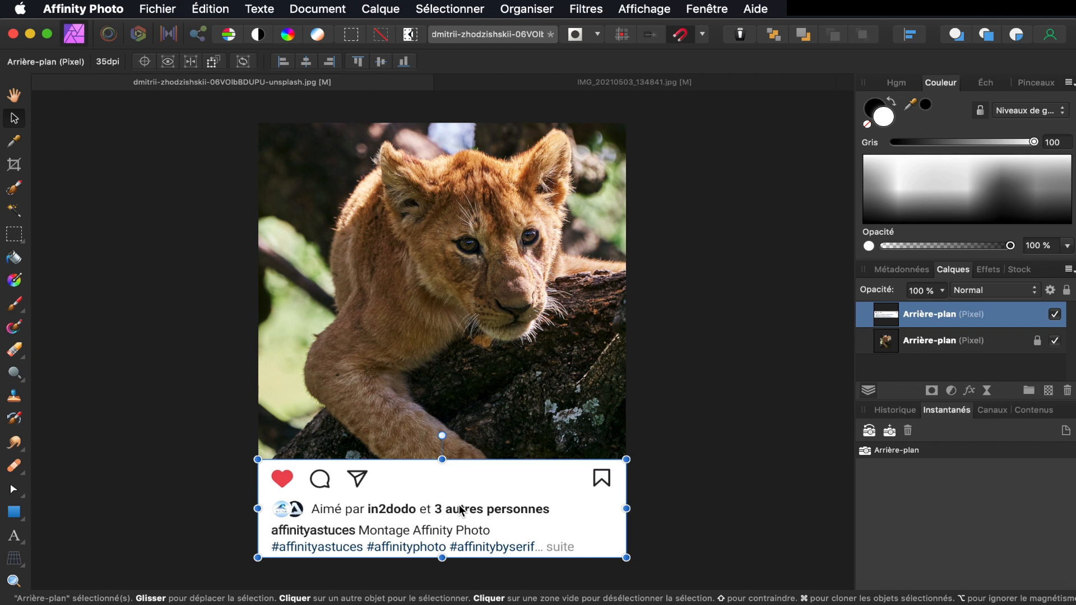
mouse_move(461, 510)
mouse_down()
mouse_move(457, 446)
mouse_move(466, 471)
mouse_move(468, 451)
mouse_move(468, 509)
mouse_up()
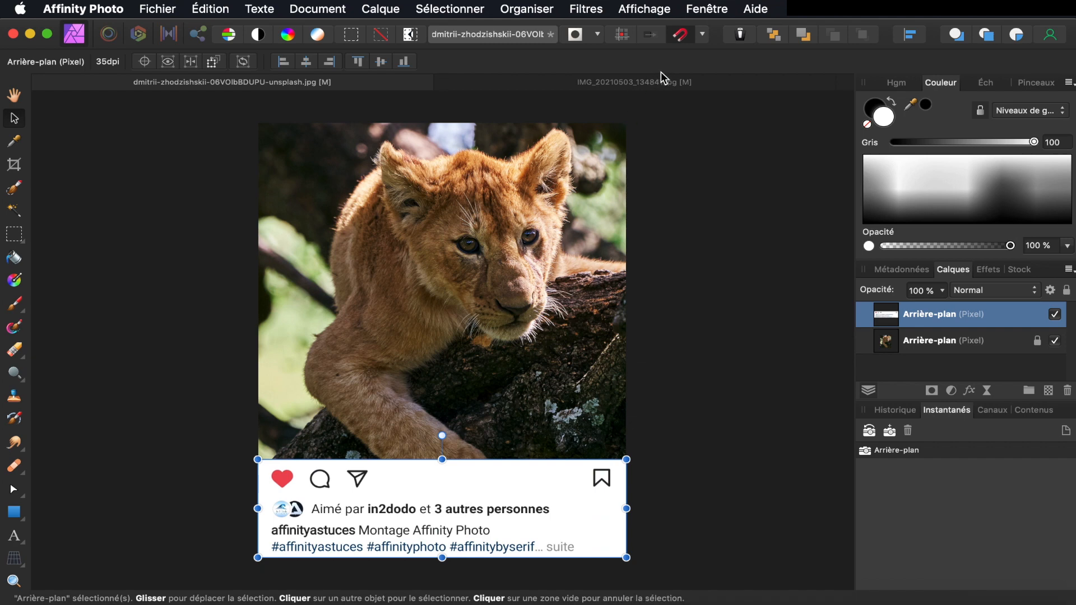
- Try moving the Instagram strip upward with snapping off, then realign it with the photo's lower edge with snapping on
click(683, 38)
drag(470, 509, 470, 455)
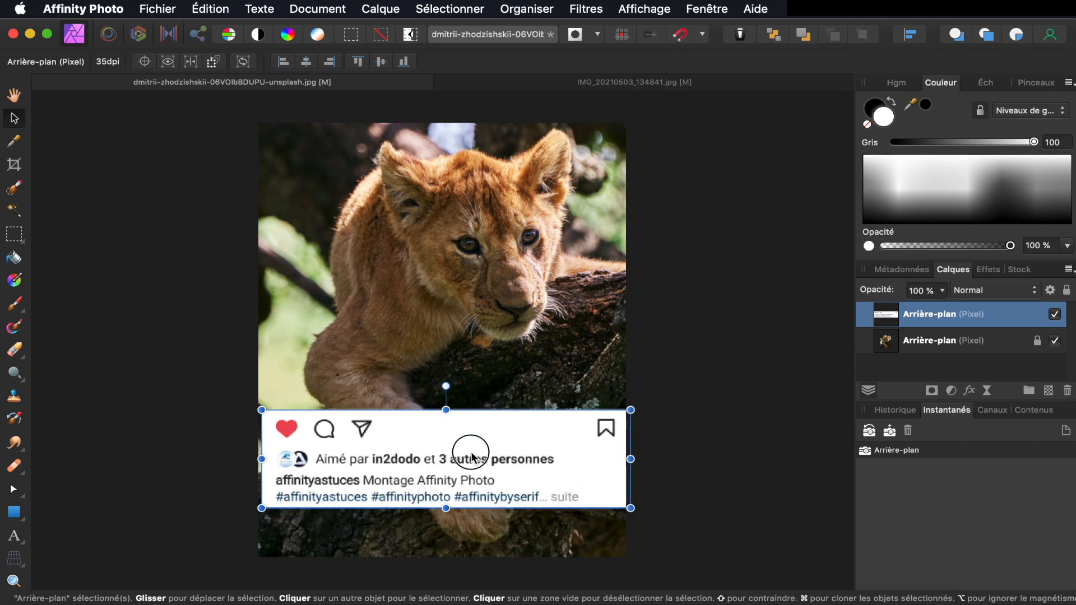
click(681, 37)
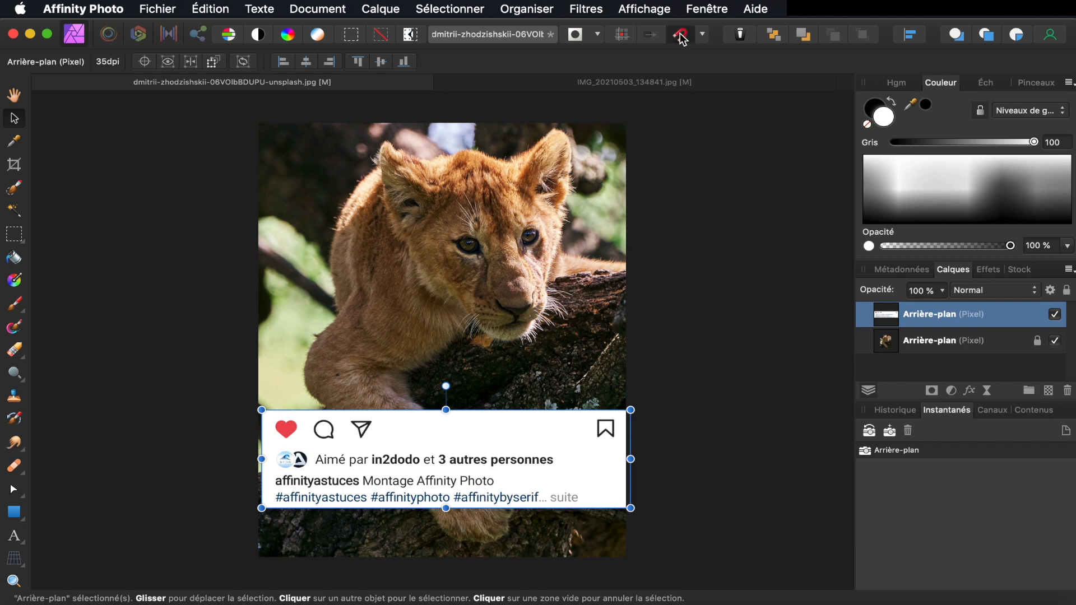
drag(441, 447, 436, 500)
- Draw a white-filled rectangle without a stroke as a thin banner spanning the full width of the photo's upper edge
scroll(547, 427, left, 5)
scroll(546, 427, down, 2)
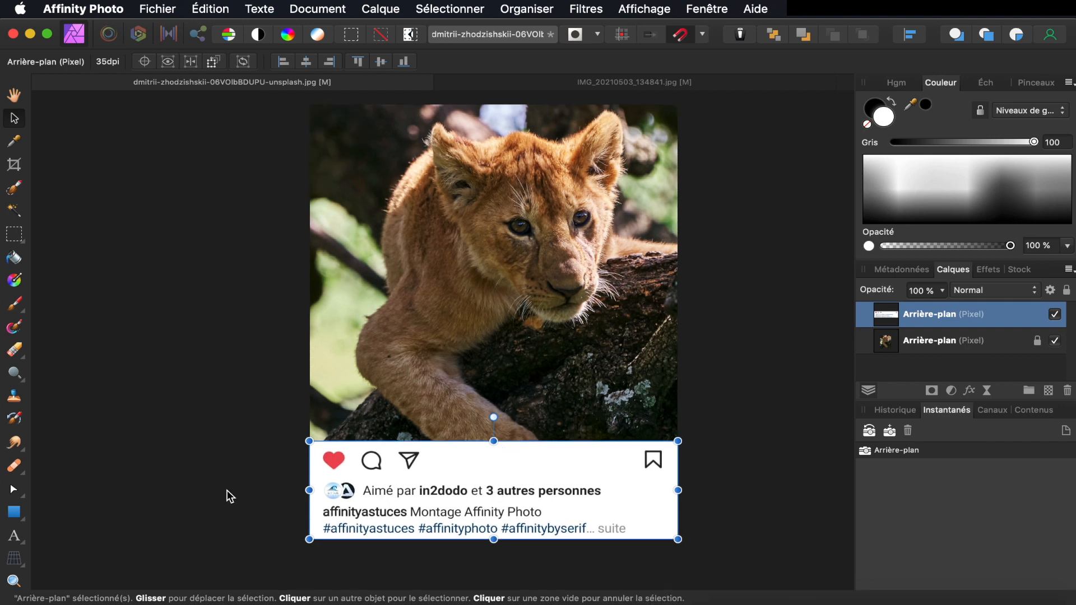
click(14, 513)
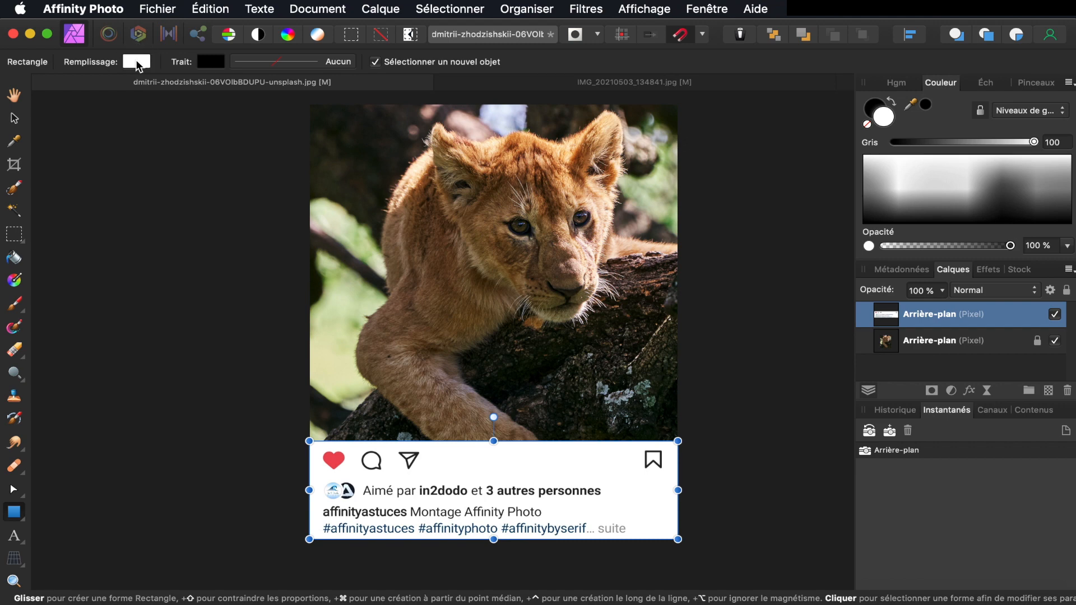
click(136, 62)
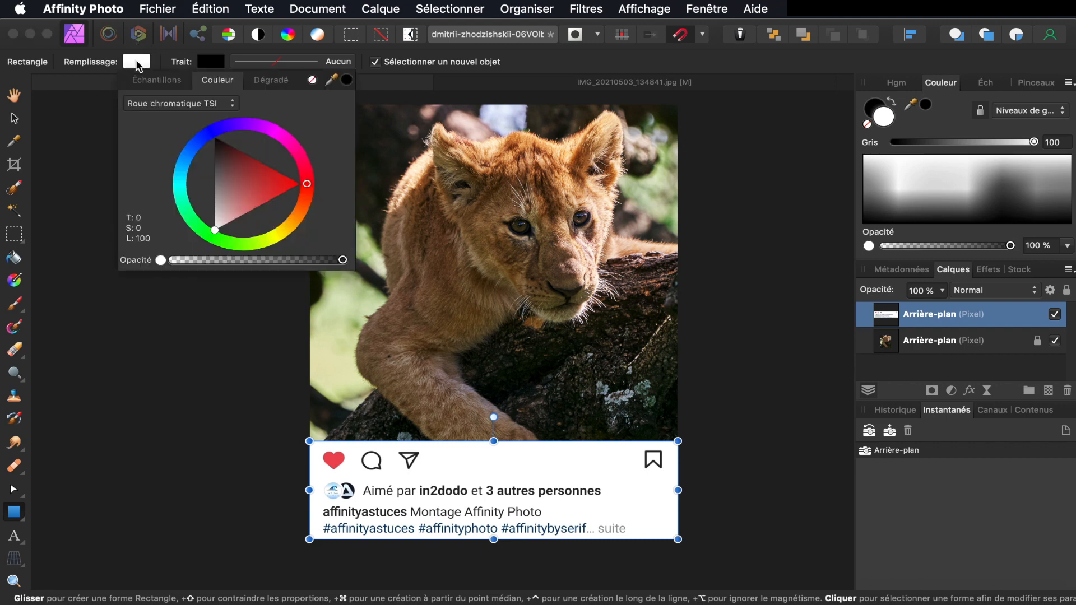
click(897, 104)
click(897, 104)
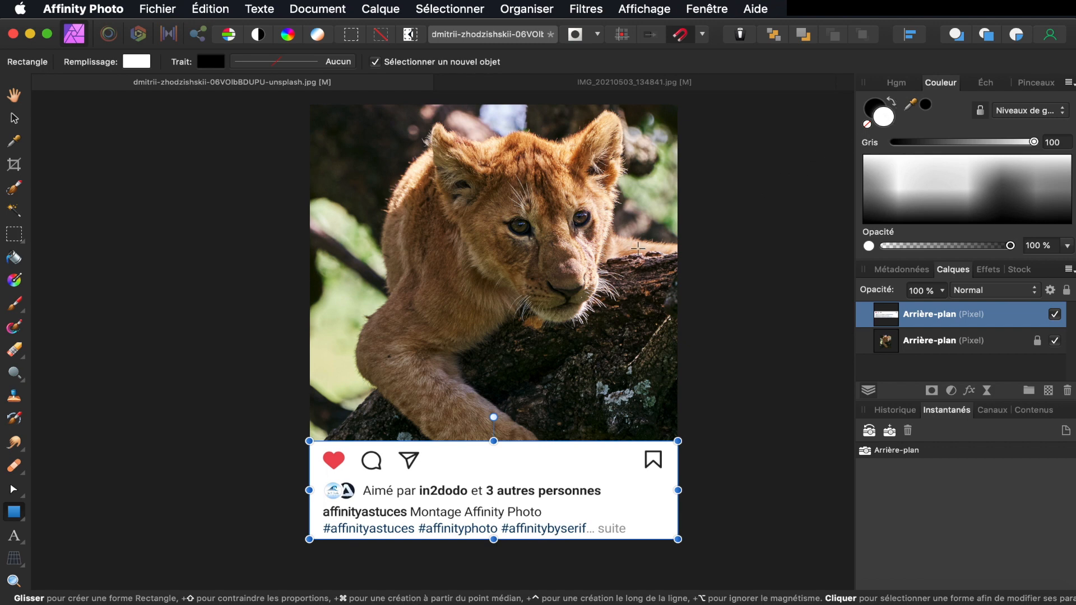
scroll(388, 322, up, 4)
scroll(388, 322, right, 2)
scroll(387, 322, down, 3)
scroll(387, 322, left, 1)
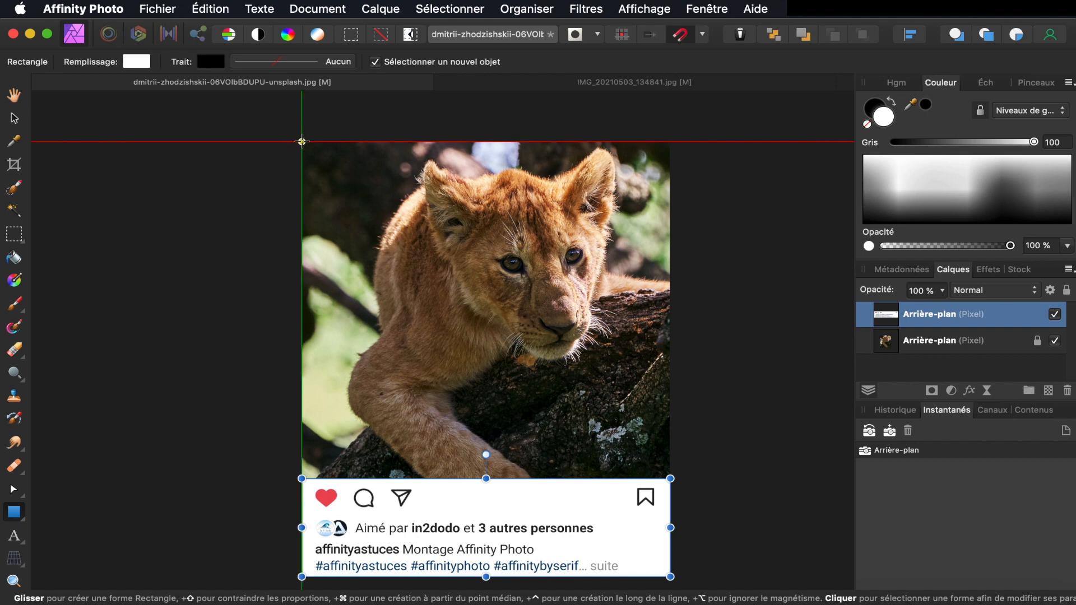
drag(301, 141, 660, 162)
drag(677, 164, 670, 166)
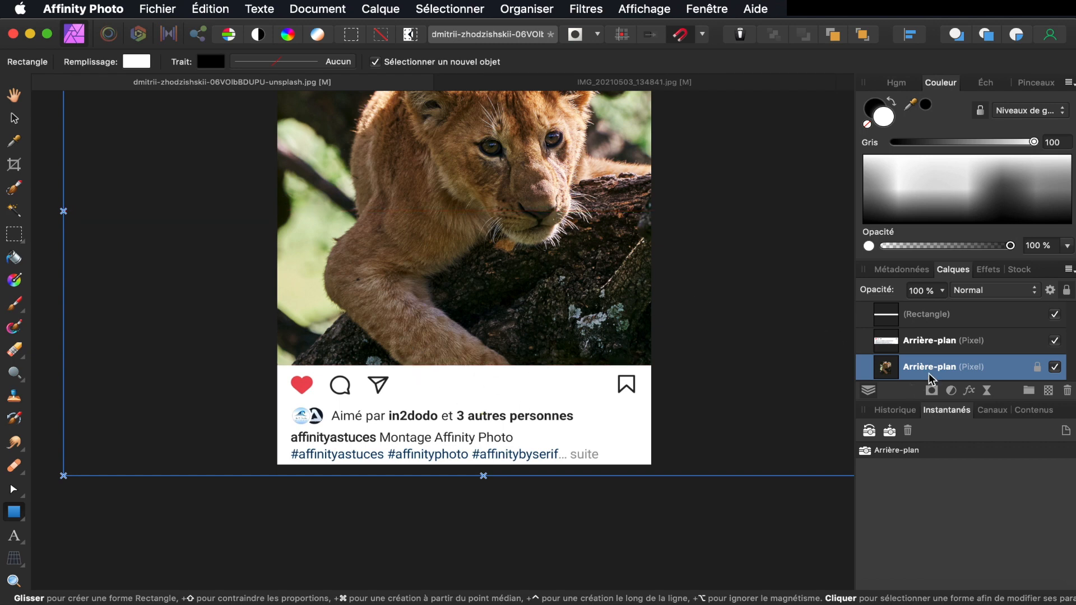
- Hide the Instagram strip and select the cub's hanging paw and lower leg on the photo layer with the 22 px selection brush
click(1056, 341)
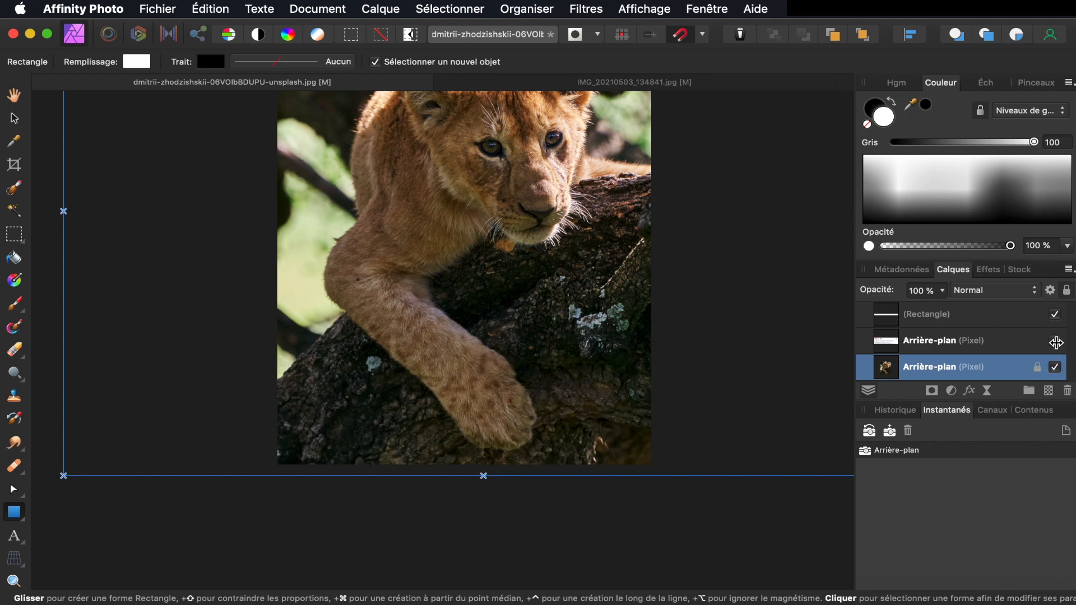
click(1056, 341)
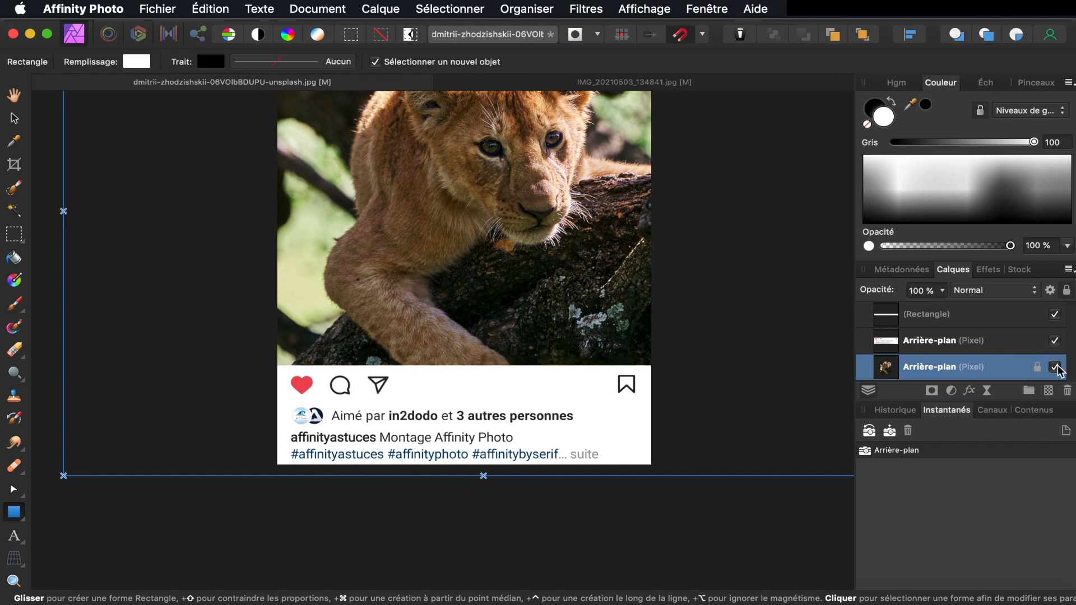
click(1055, 342)
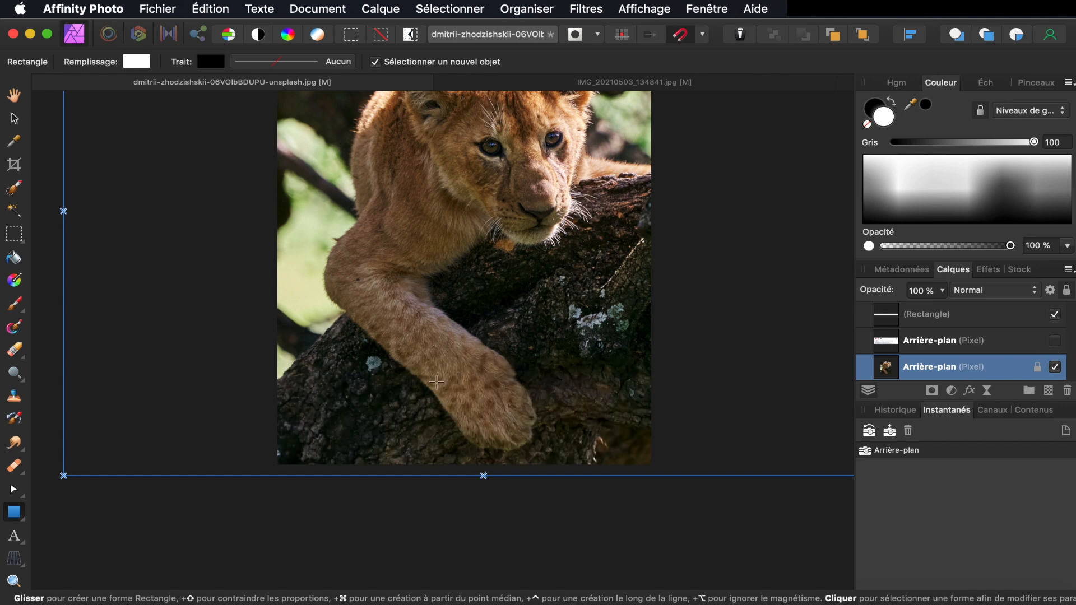
click(13, 189)
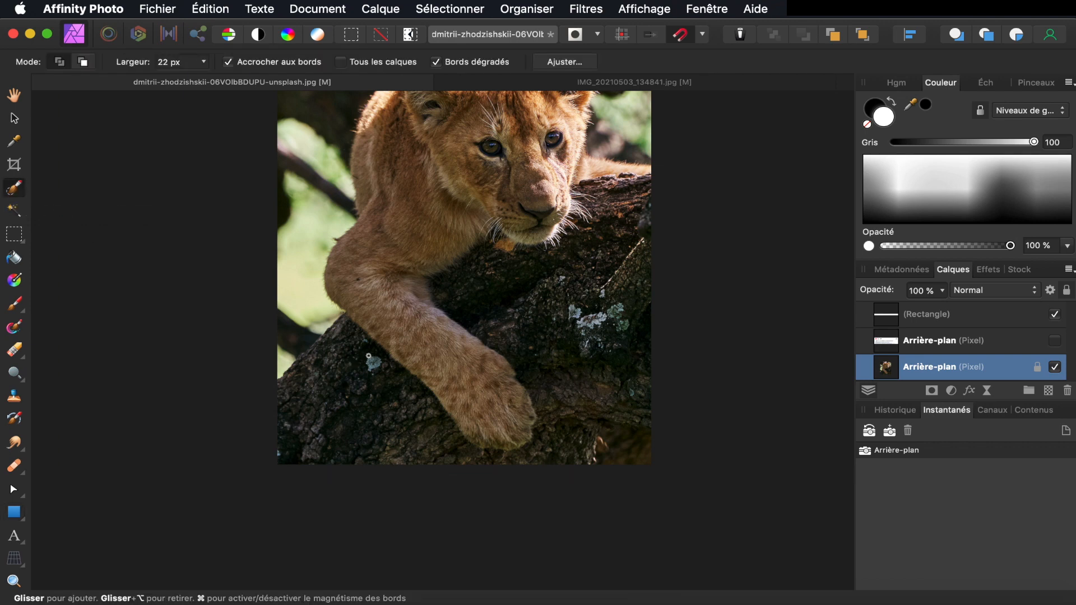
scroll(408, 355, up, 5)
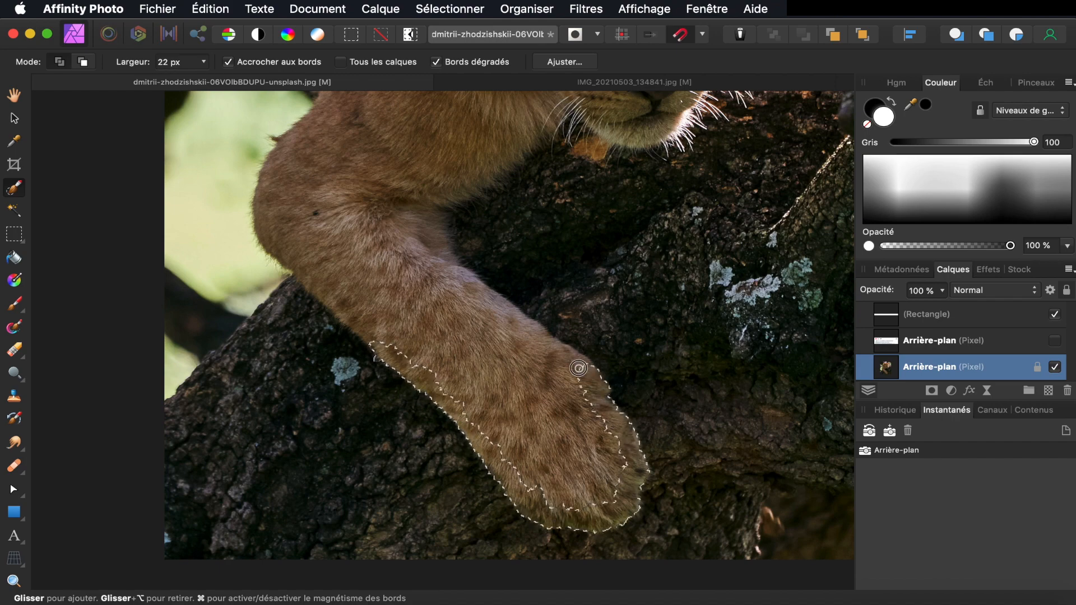
mouse_move(578, 368)
mouse_down()
mouse_move(513, 327)
mouse_move(394, 344)
mouse_move(452, 361)
mouse_move(479, 350)
mouse_move(471, 389)
mouse_move(457, 391)
mouse_move(517, 411)
mouse_move(550, 443)
mouse_up()
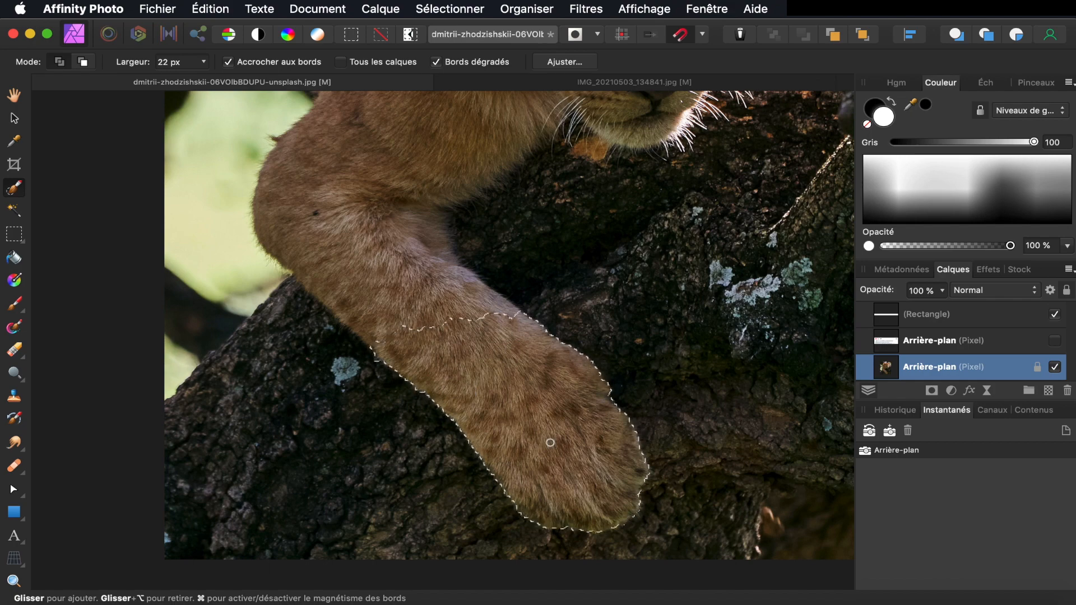
- Refine the paw selection with matte edges and a 10 % border width, output it as a selection, and check it against the Instagram strip
click(573, 63)
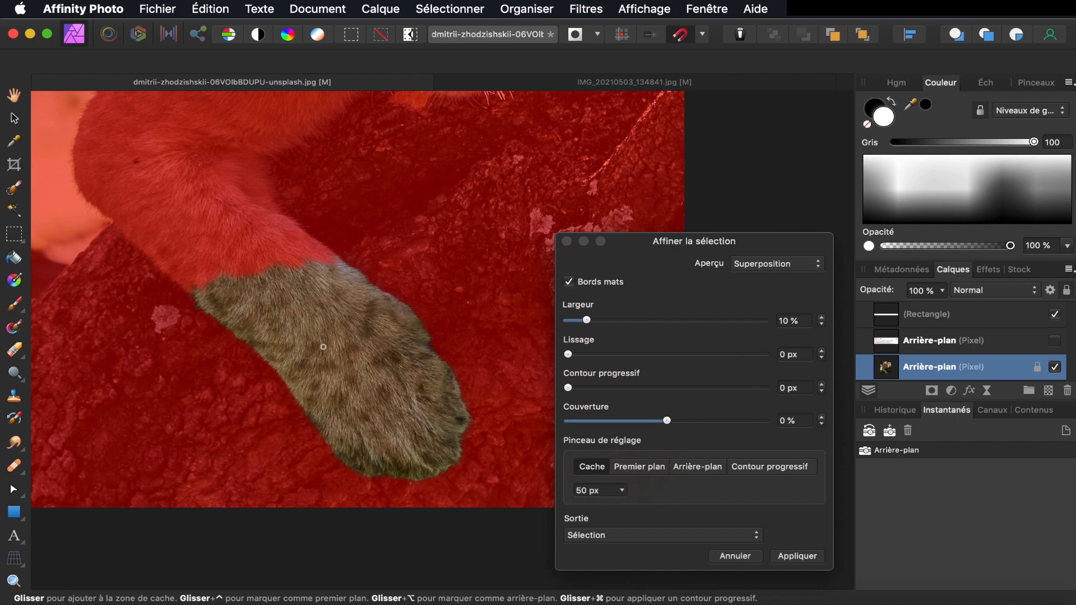
scroll(323, 346, up, 5)
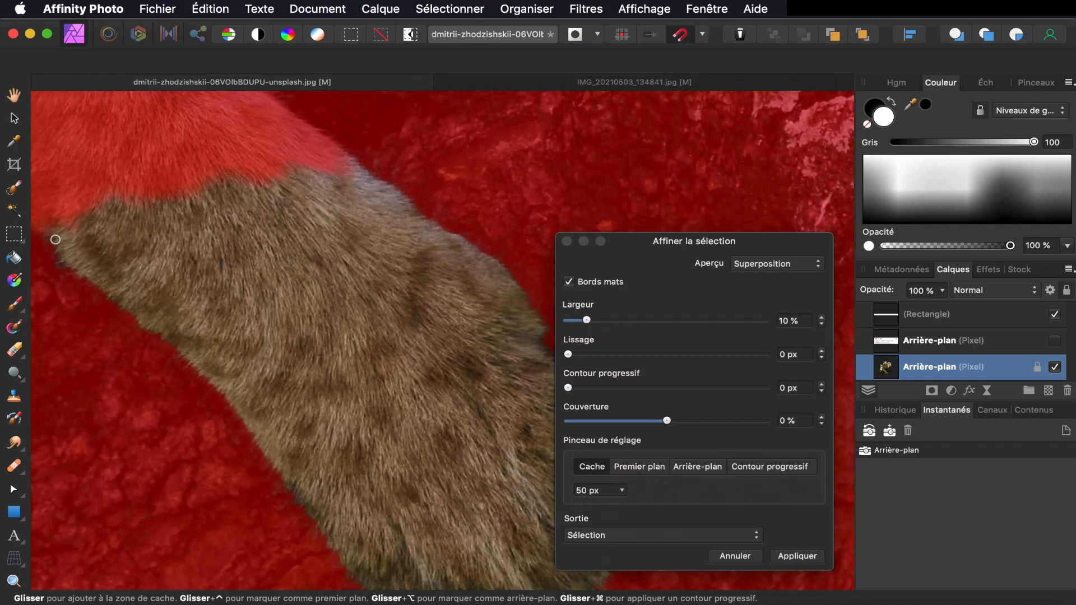
scroll(320, 366, down, 5)
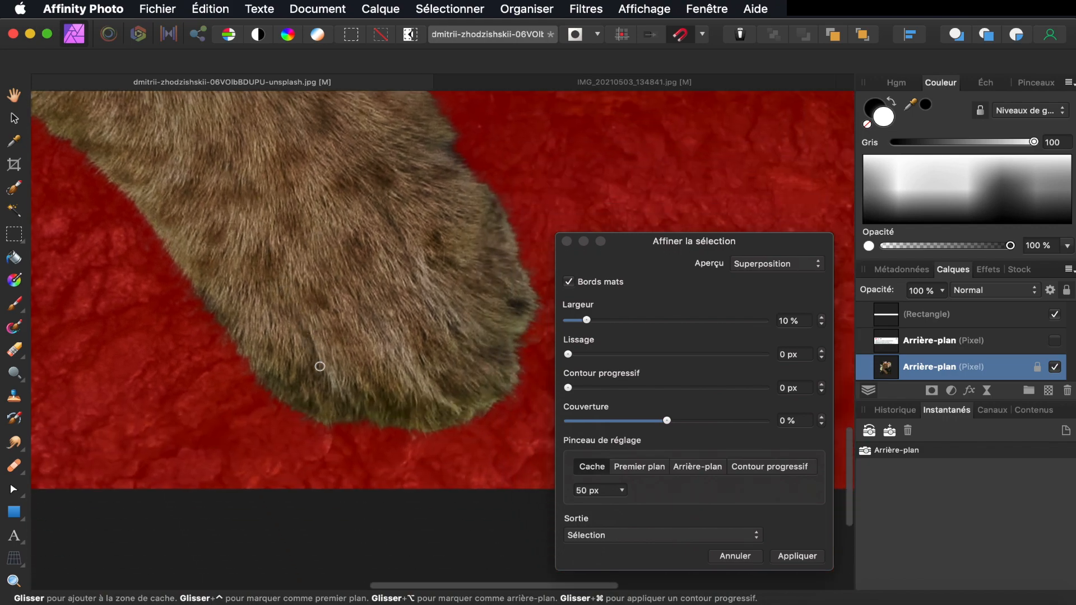
scroll(320, 366, up, 5)
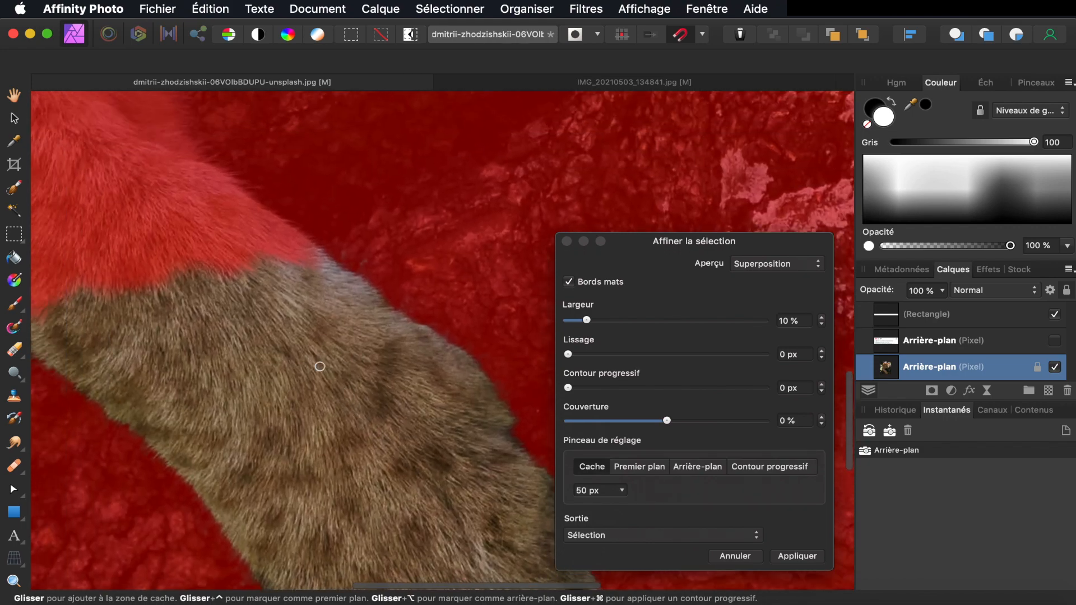
click(798, 556)
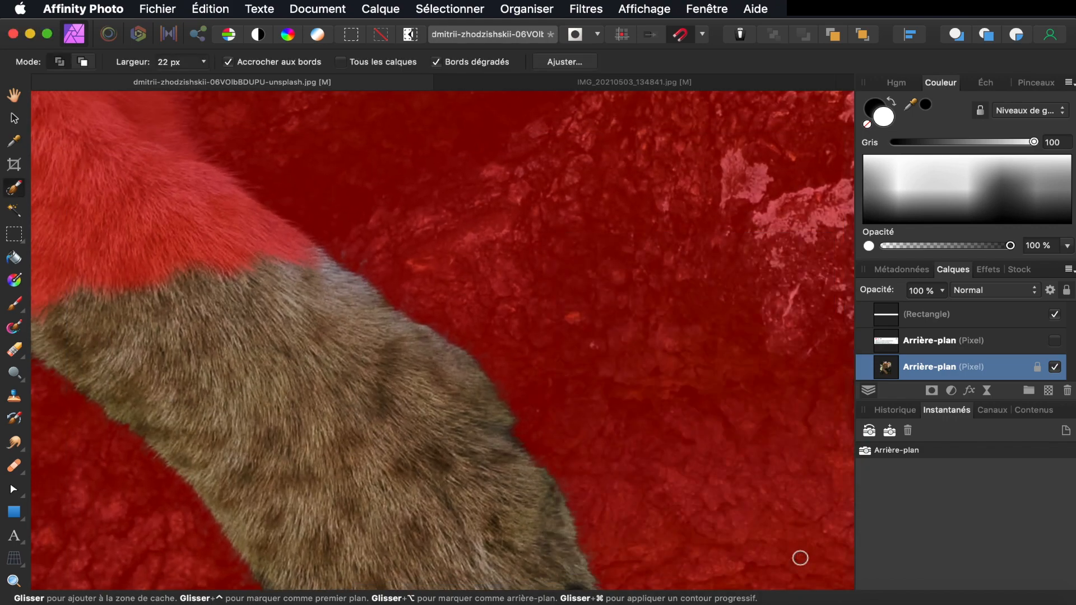
scroll(629, 435, down, 5)
scroll(629, 435, down, 10)
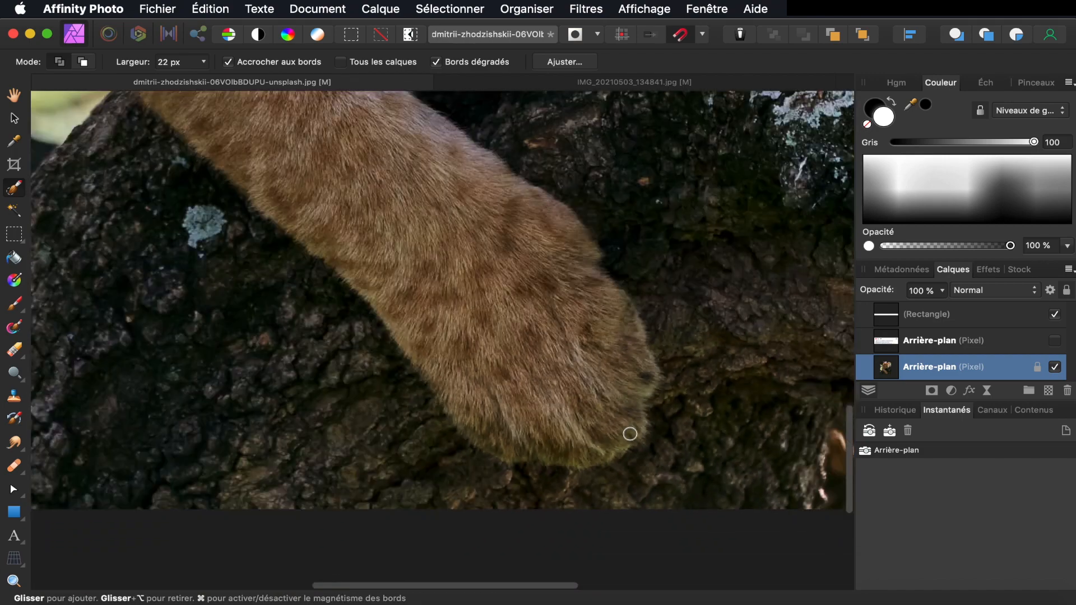
click(1055, 341)
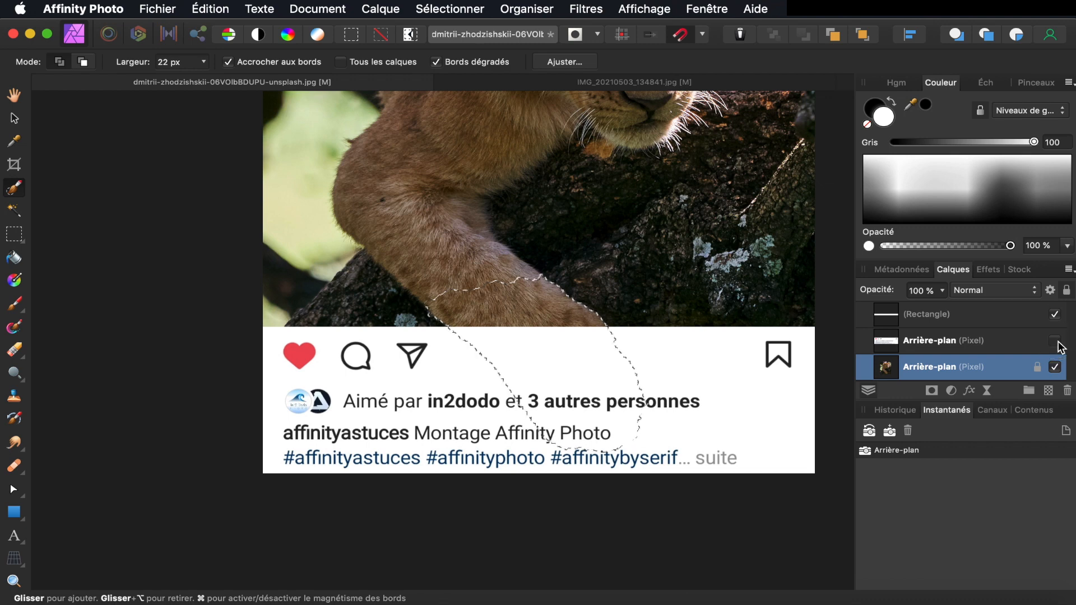
click(1055, 341)
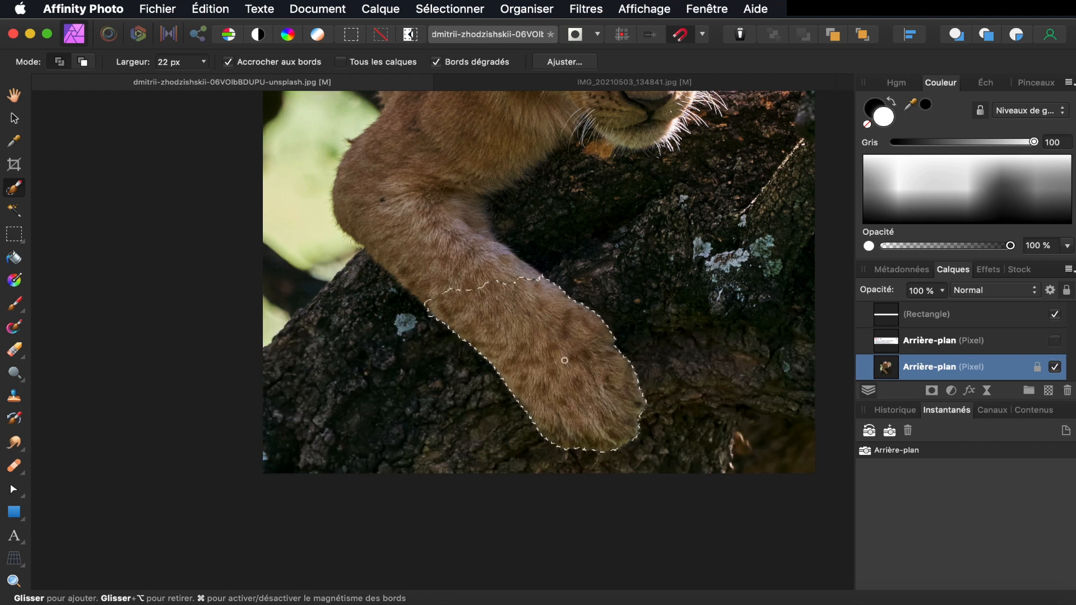
- Rename the lion cub photo layer "lion"
double_click(919, 368)
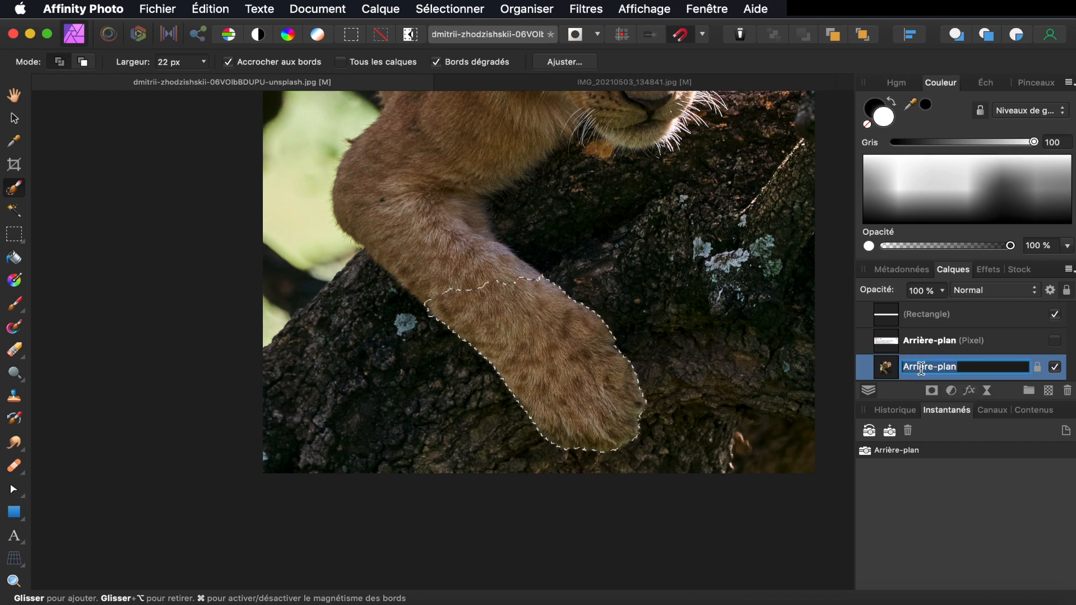
key(BackSpace)
text(lion)
key(Return)
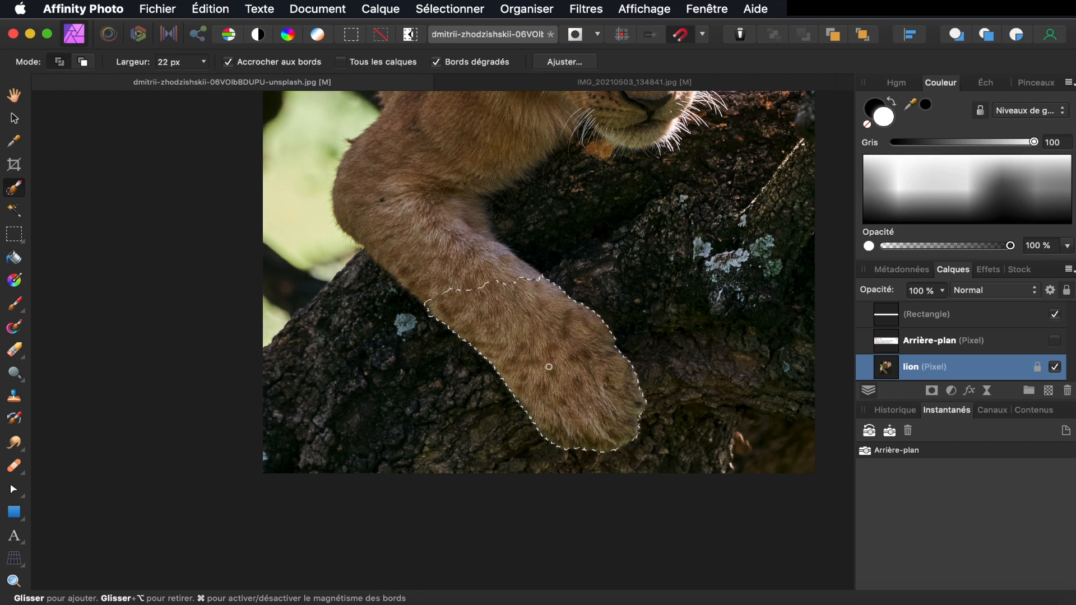
- Duplicate the selected paw onto its own layer directly above the lion photo layer and make that paw layer active
key(super+j)
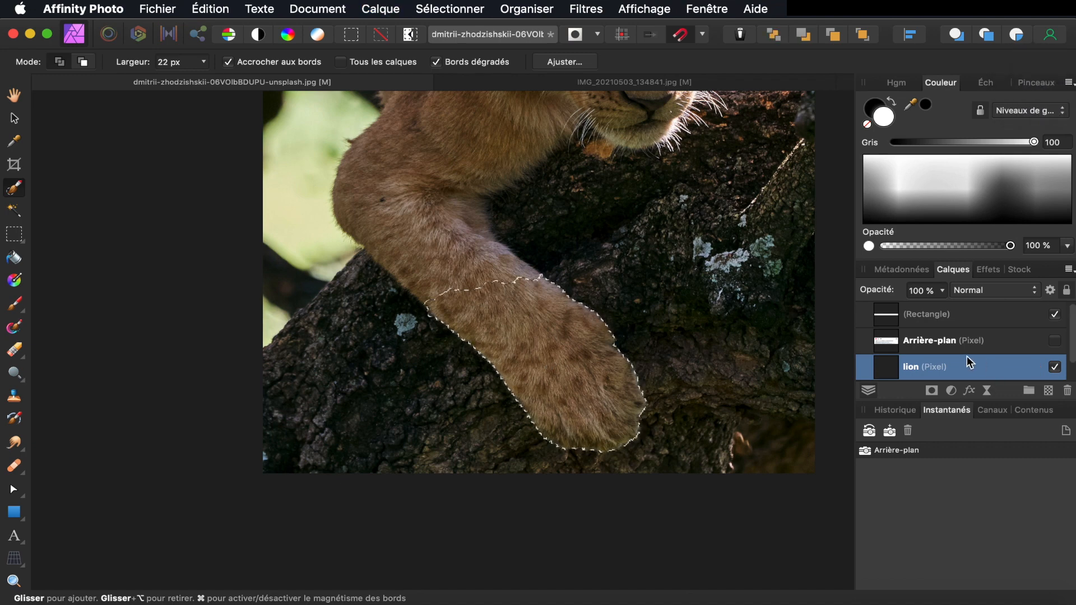
scroll(967, 355, down, 1)
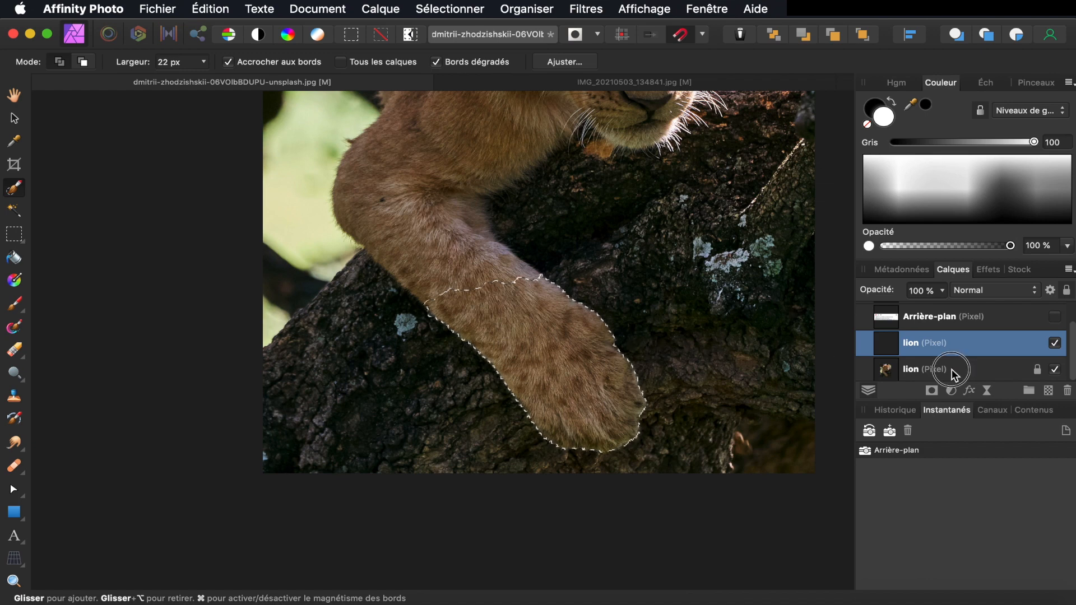
click(954, 374)
click(936, 346)
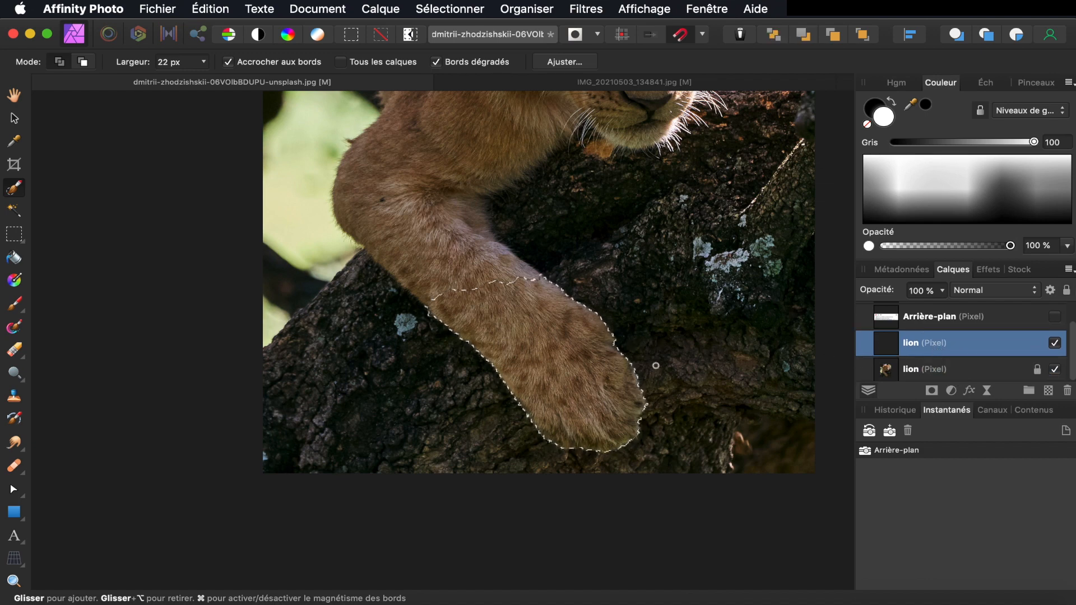
- Deselect the paw, place its layer above the Instagram strip layer, and show the strip again
key(super+d)
click(927, 318)
drag(928, 322, 926, 350)
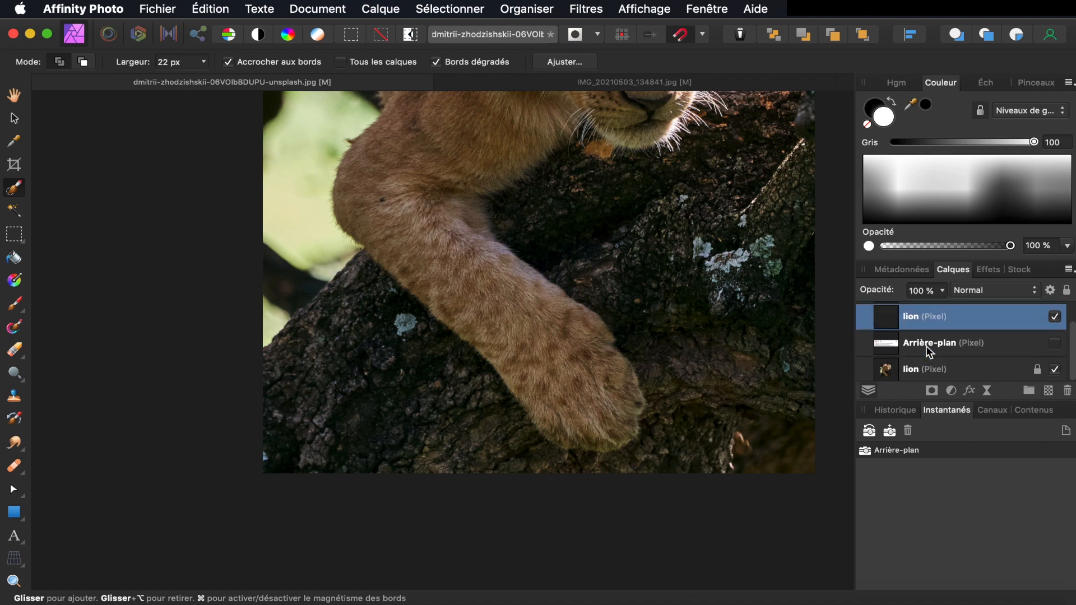
click(1055, 343)
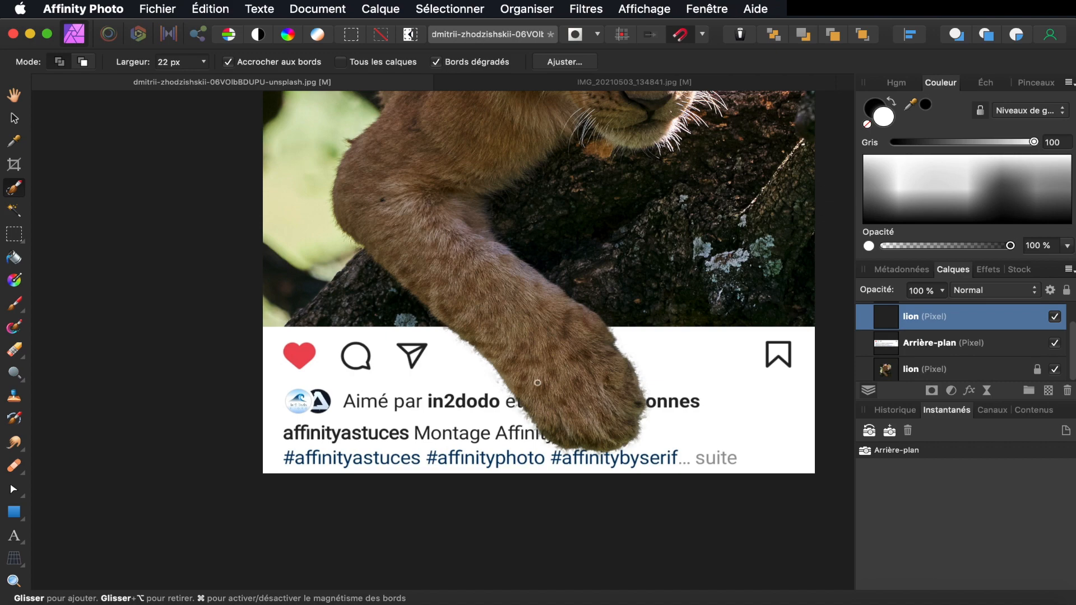
scroll(599, 361, up, 5)
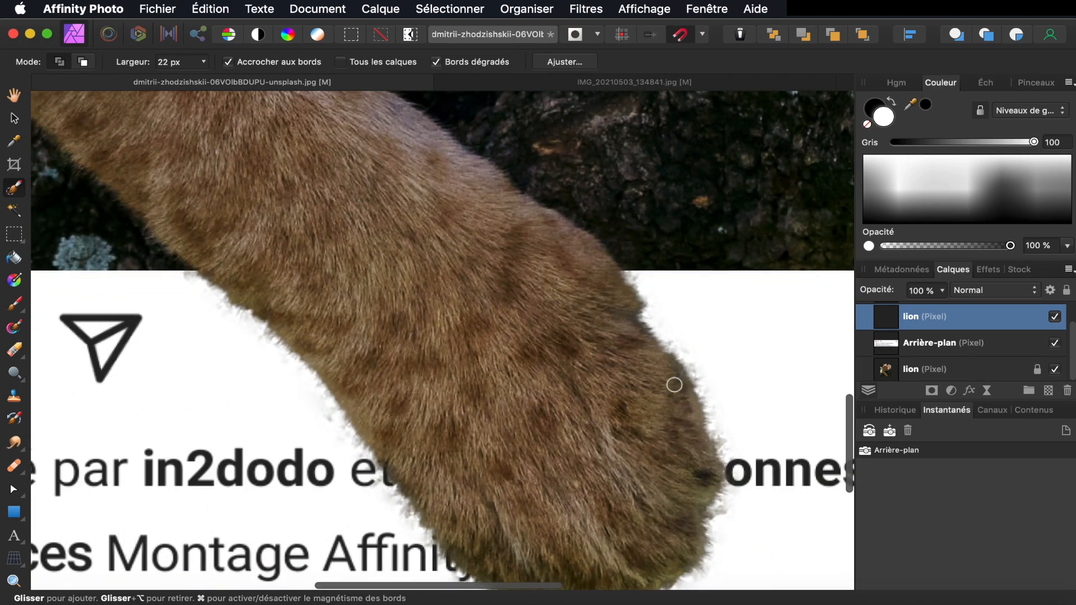
scroll(576, 405, down, 4)
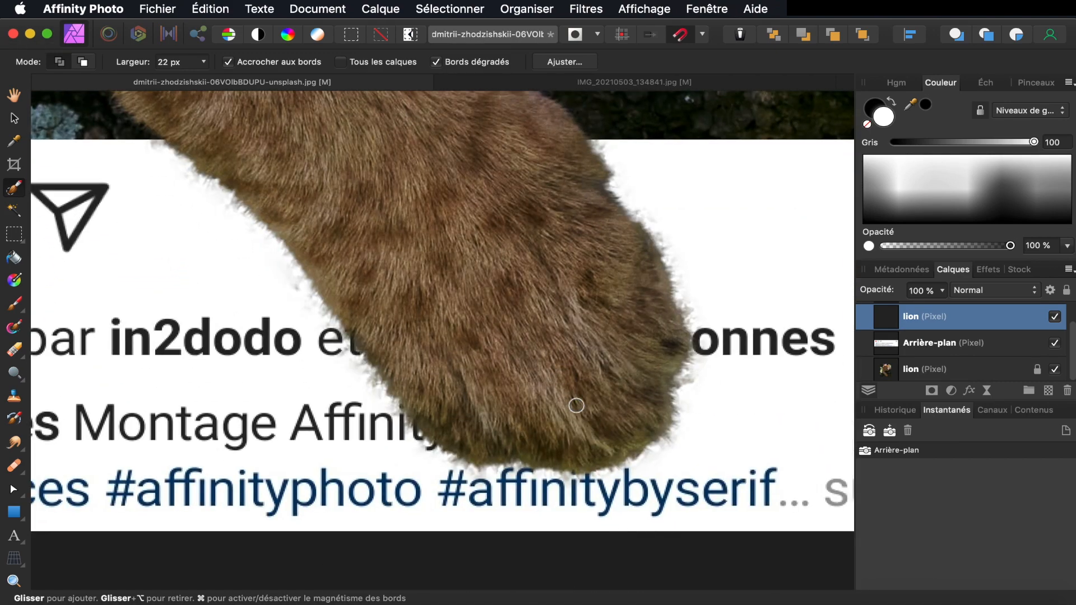
scroll(576, 405, down, 6)
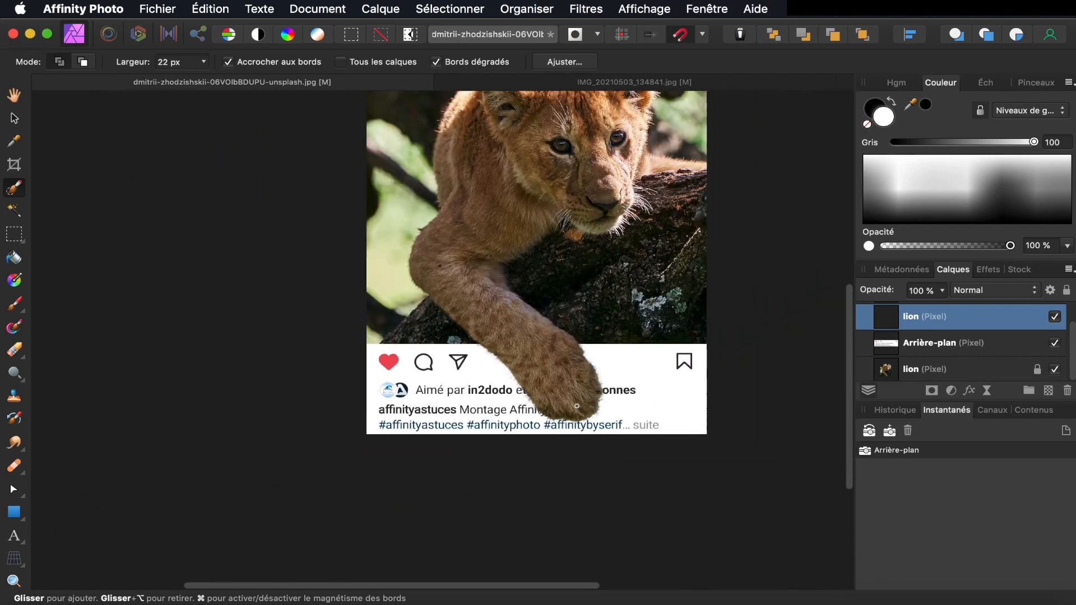
- Make the locked lion photo layer active and hide the white rectangle covering the upper edge of the photo
scroll(577, 404, up, 4)
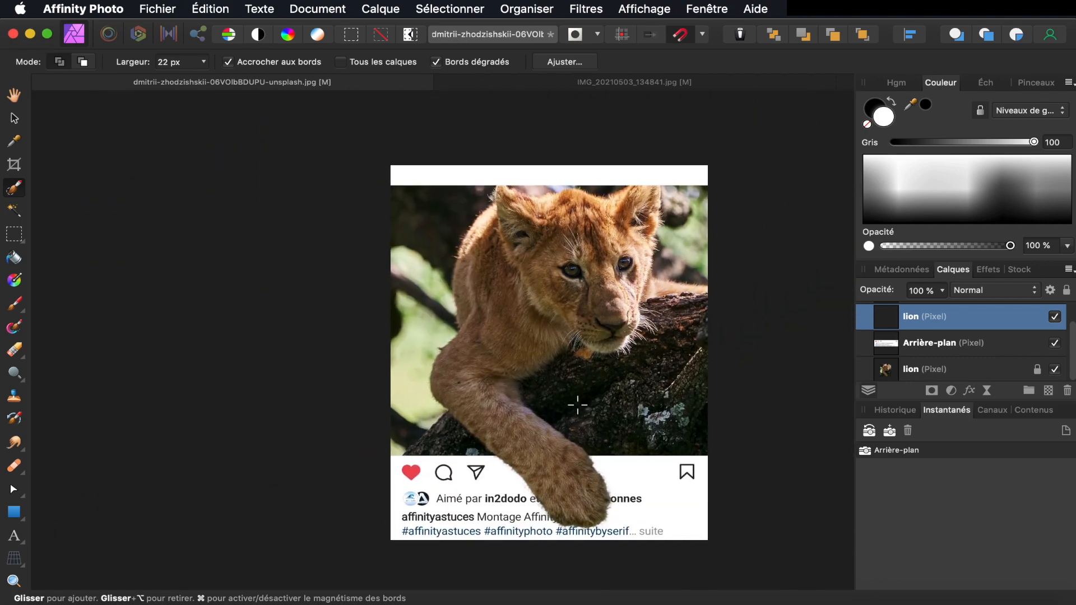
scroll(577, 404, up, 3)
scroll(577, 405, up, 4)
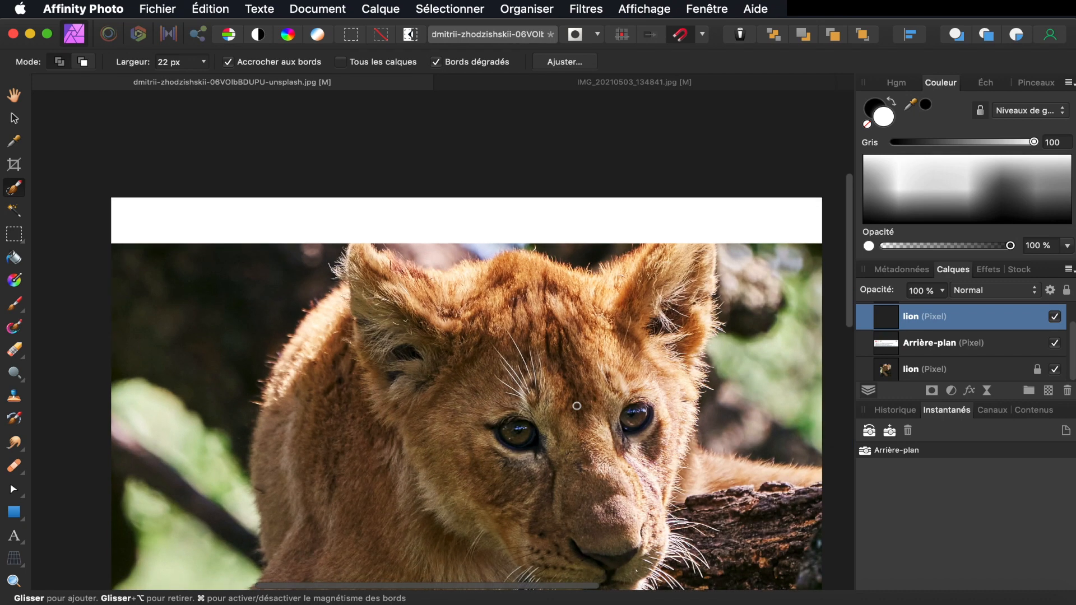
scroll(940, 327, up, 3)
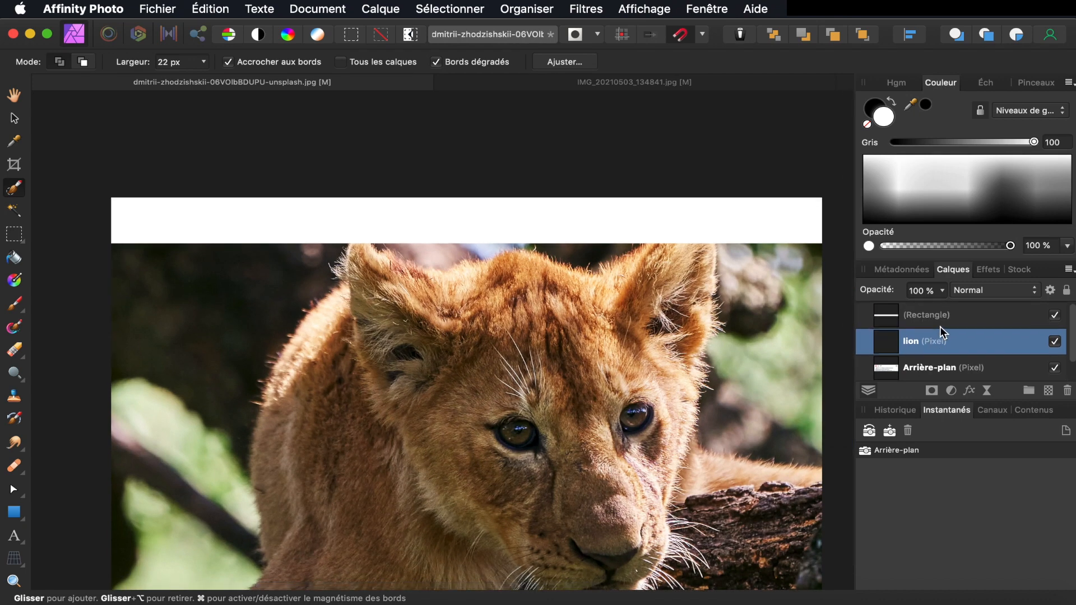
scroll(939, 328, down, 3)
click(933, 369)
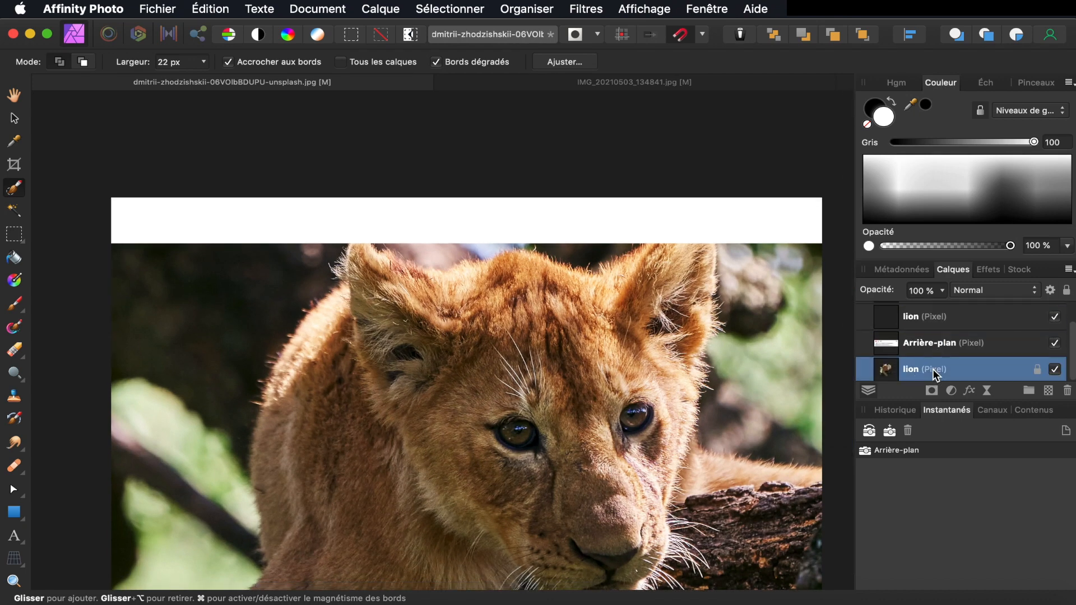
scroll(1053, 320, up, 1)
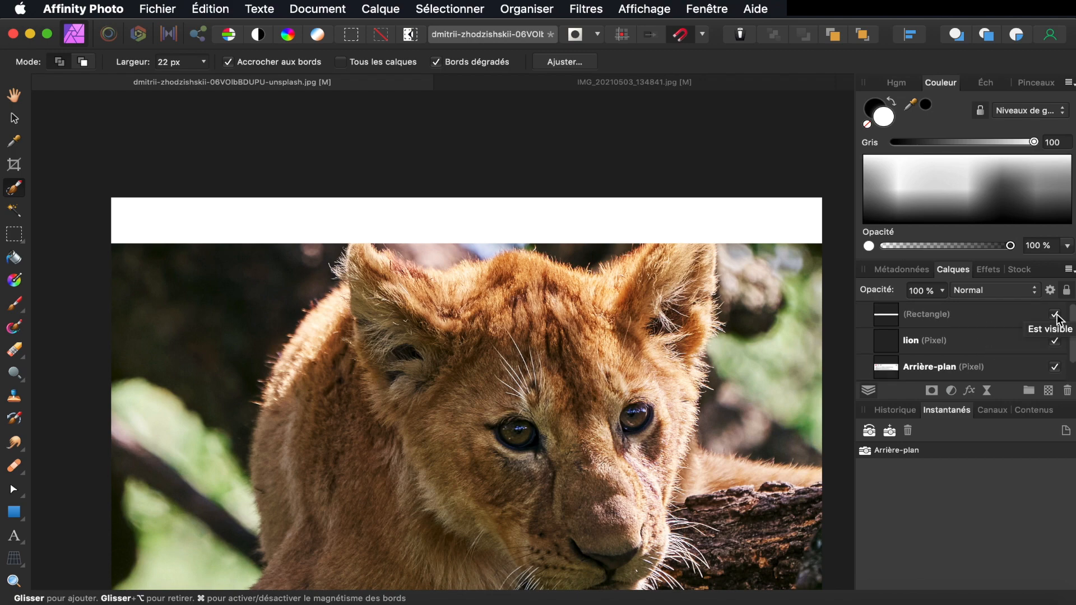
click(1055, 315)
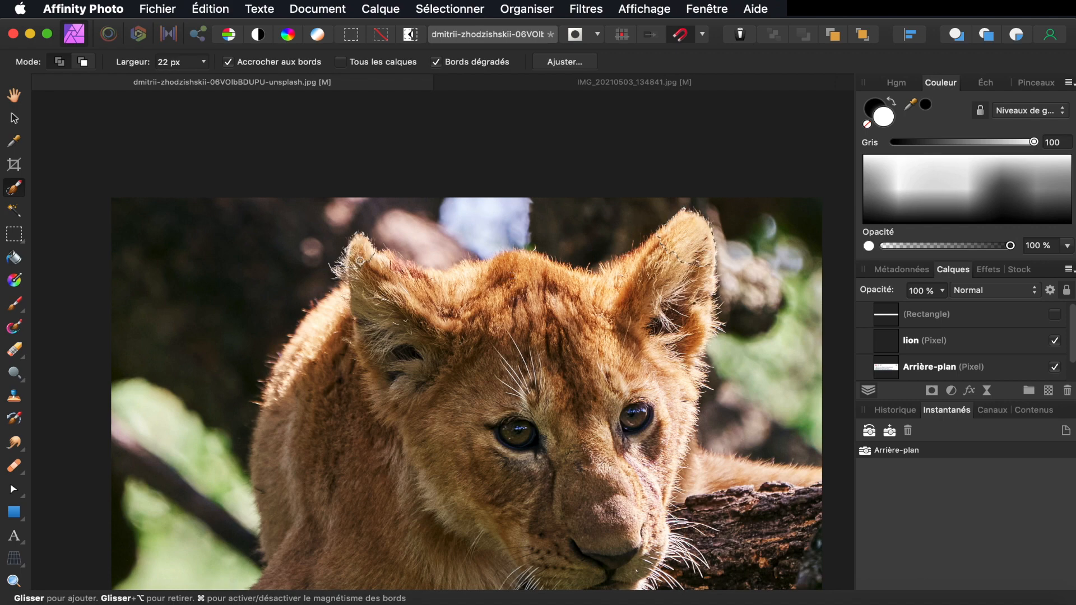
- Refine the selection of the cub's two ear tips with matte edges and a 10 % border width, output as a selection
click(573, 66)
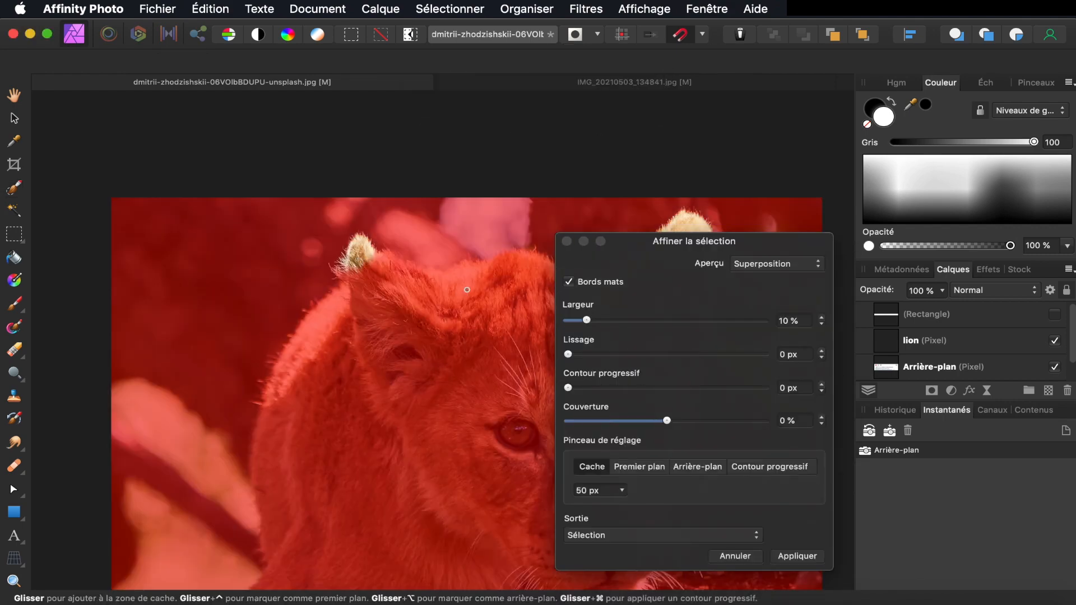
scroll(365, 265, up, 5)
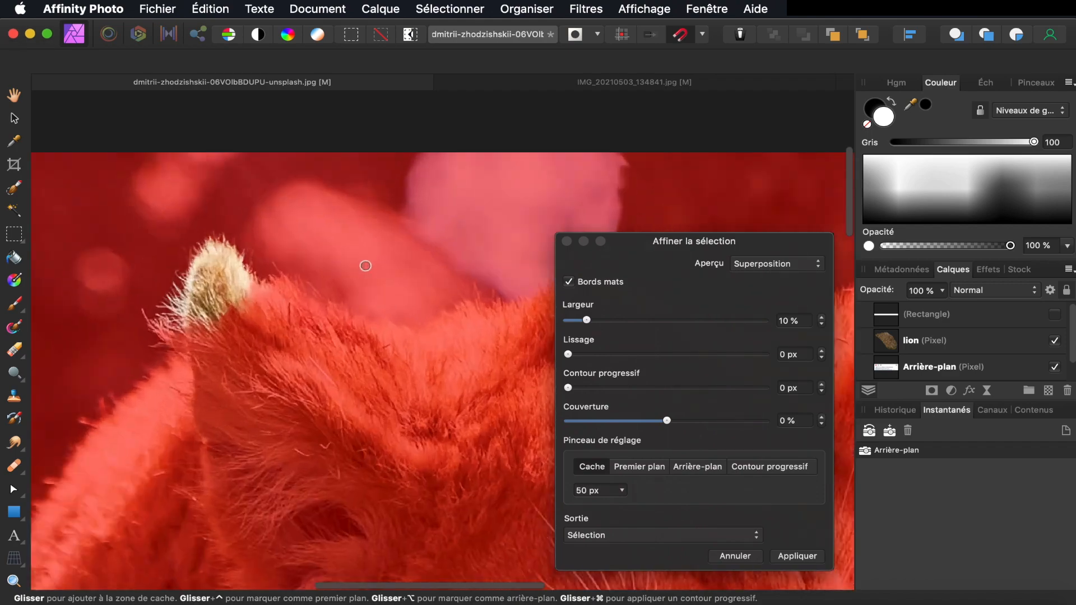
scroll(365, 266, up, 3)
scroll(365, 265, right, 10)
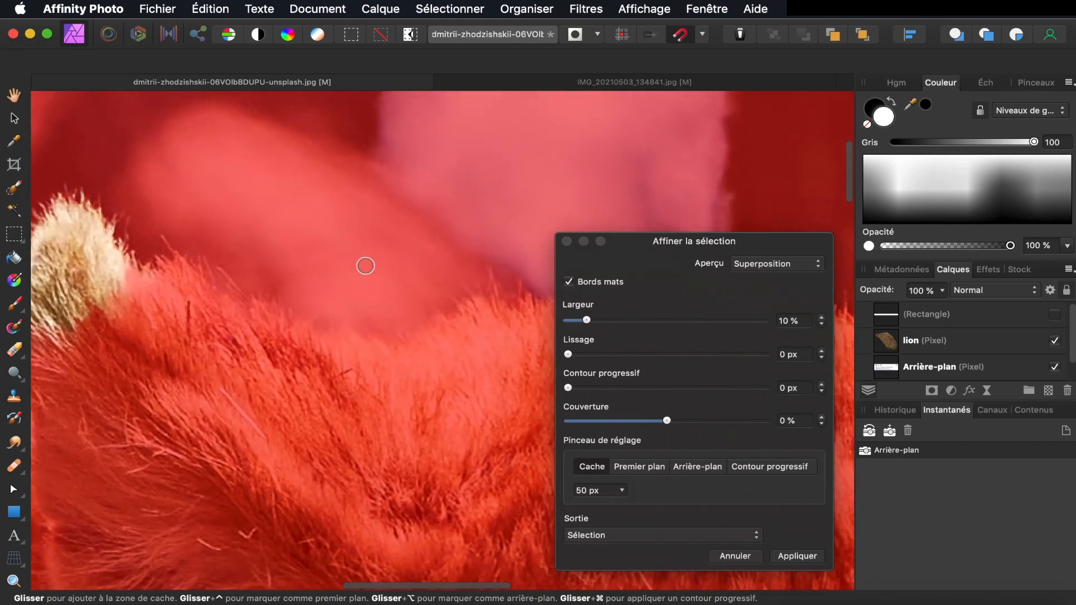
scroll(365, 266, up, 3)
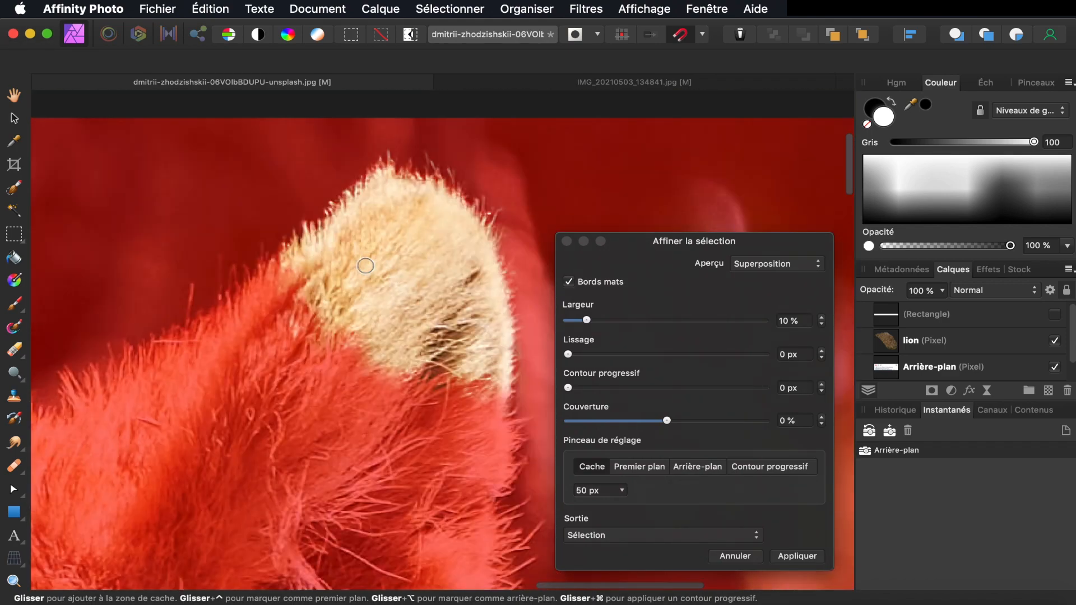
click(798, 555)
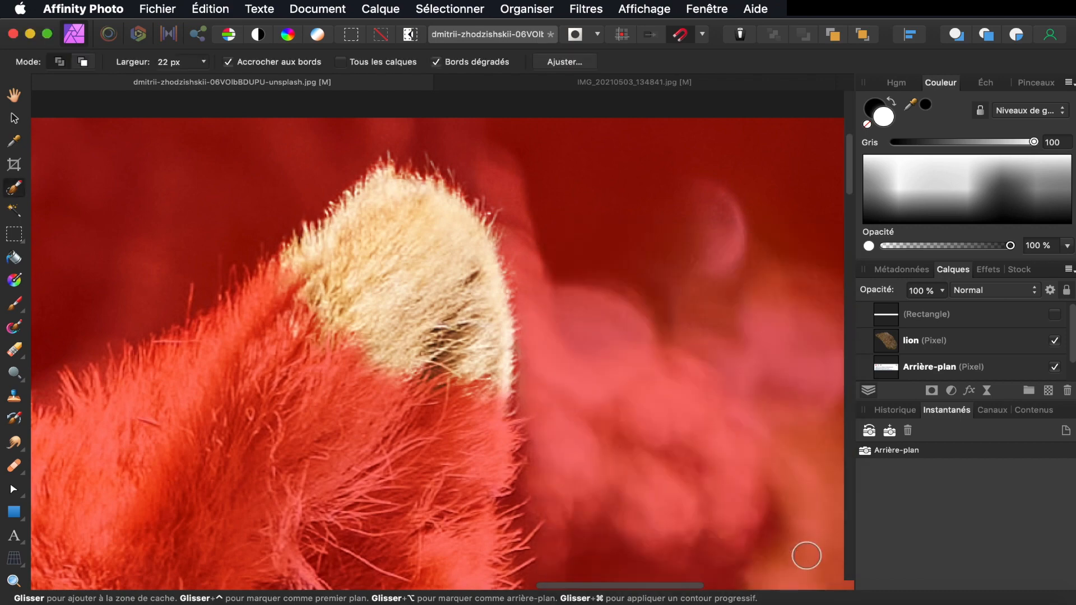
- Show the white rectangle briefly to check how far the ear selection extends past it, and hide it again
scroll(602, 312, down, 10)
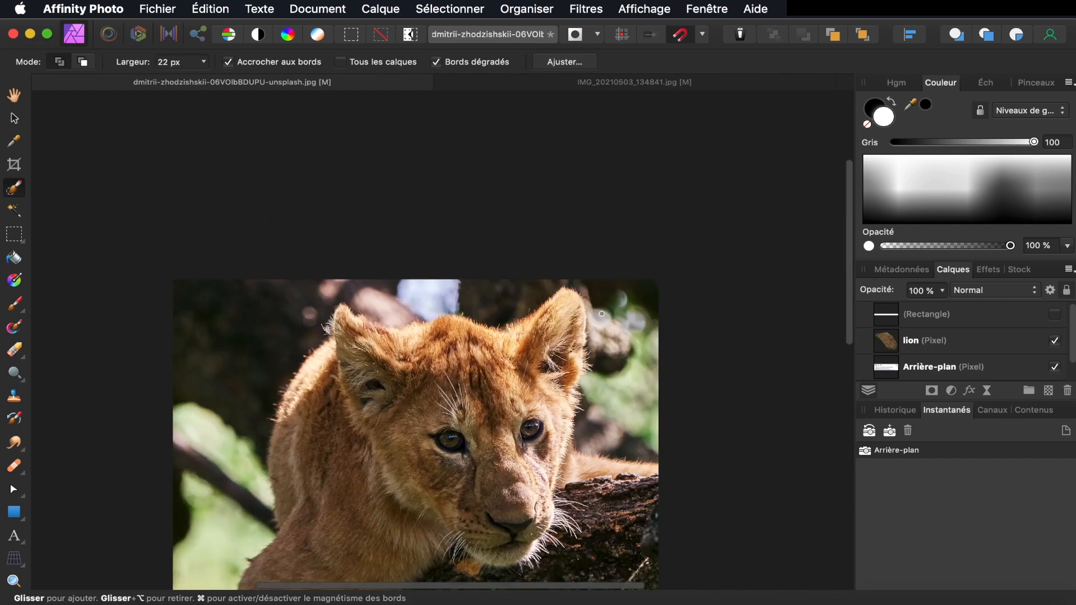
scroll(602, 314, up, 3)
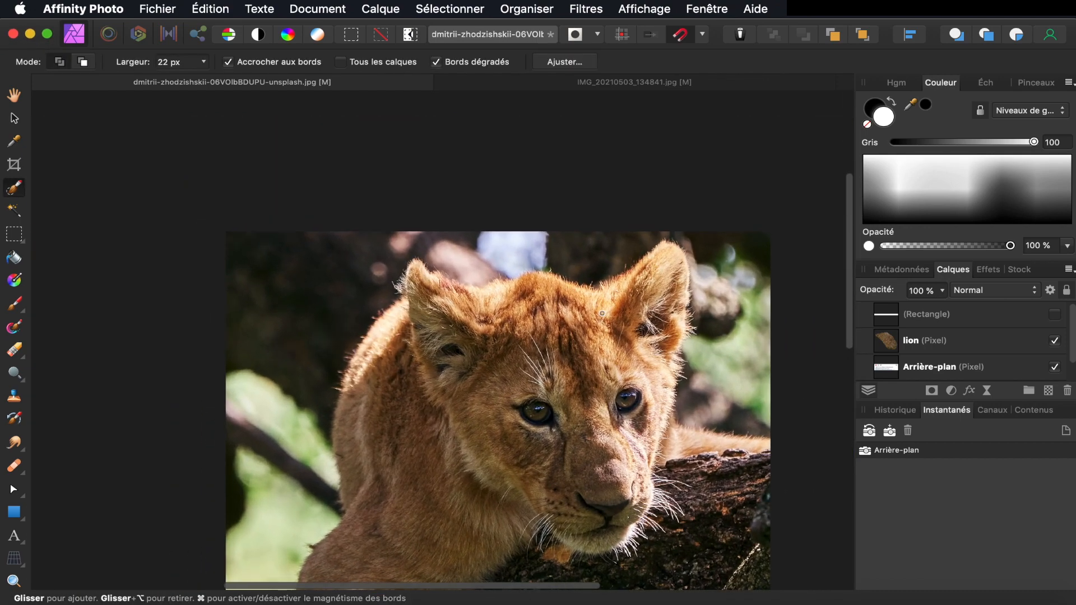
click(1054, 314)
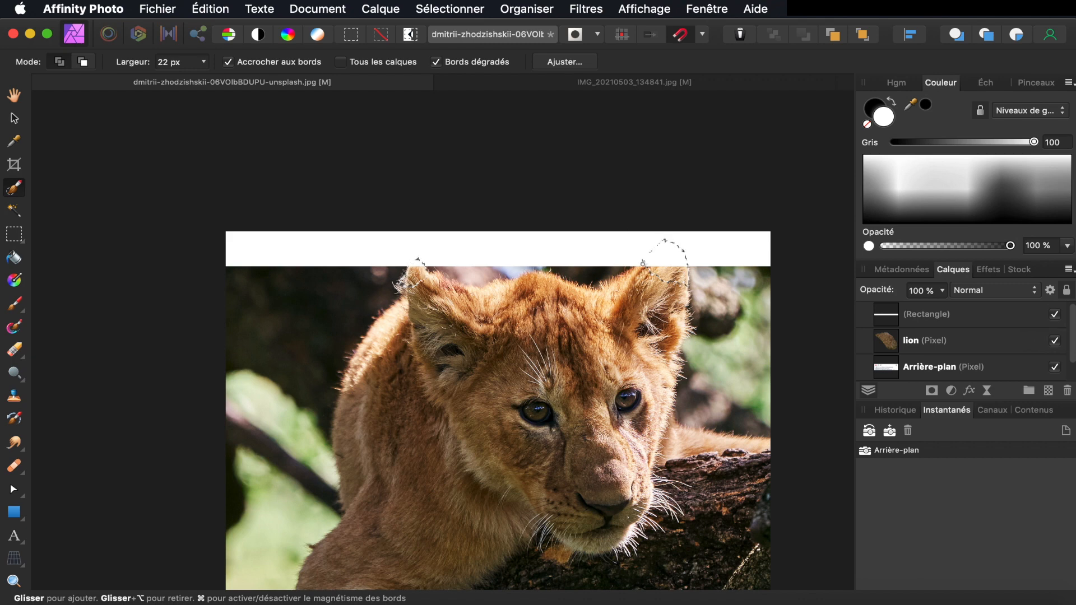
click(1056, 316)
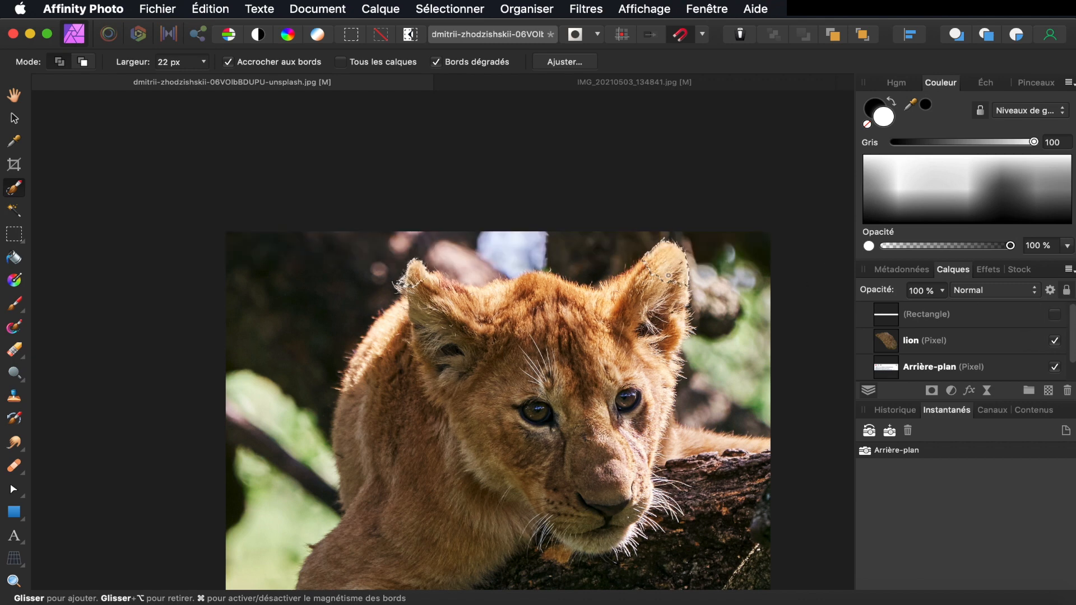
- Extend the selection further down the ear on the photo's right side and refine it with matte edges and a 10 % border width
scroll(662, 274, up, 5)
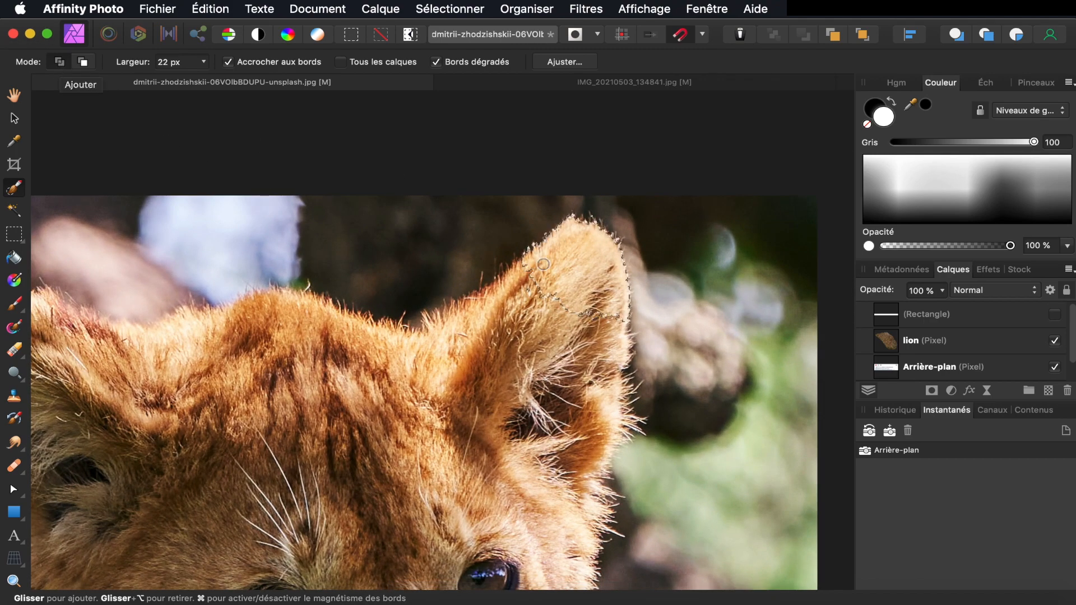
scroll(919, 350, down, 1)
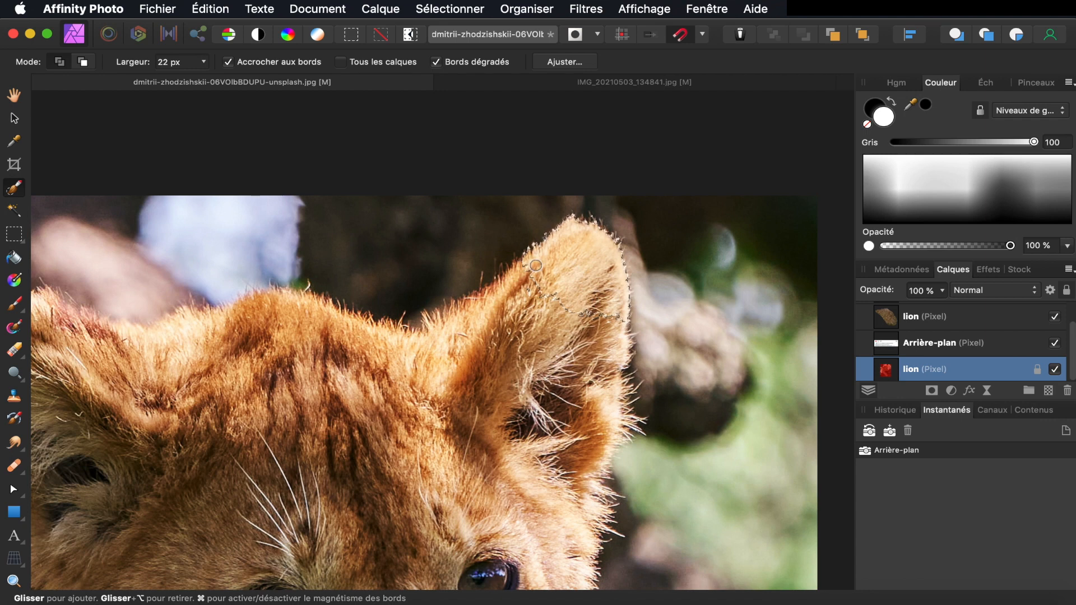
mouse_move(534, 265)
mouse_down()
mouse_move(495, 291)
mouse_move(552, 301)
mouse_up()
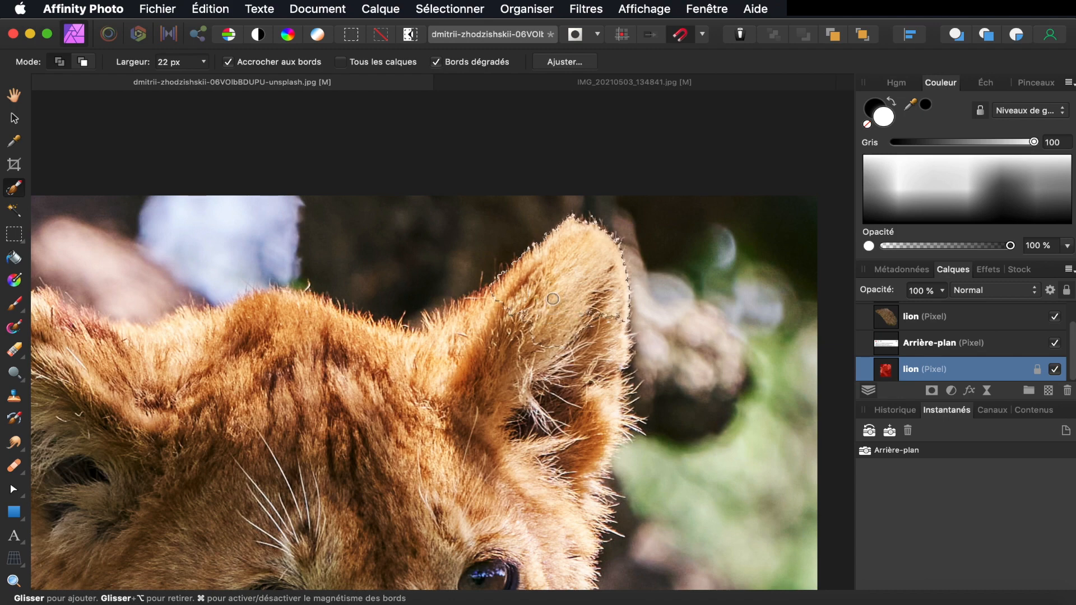
click(565, 63)
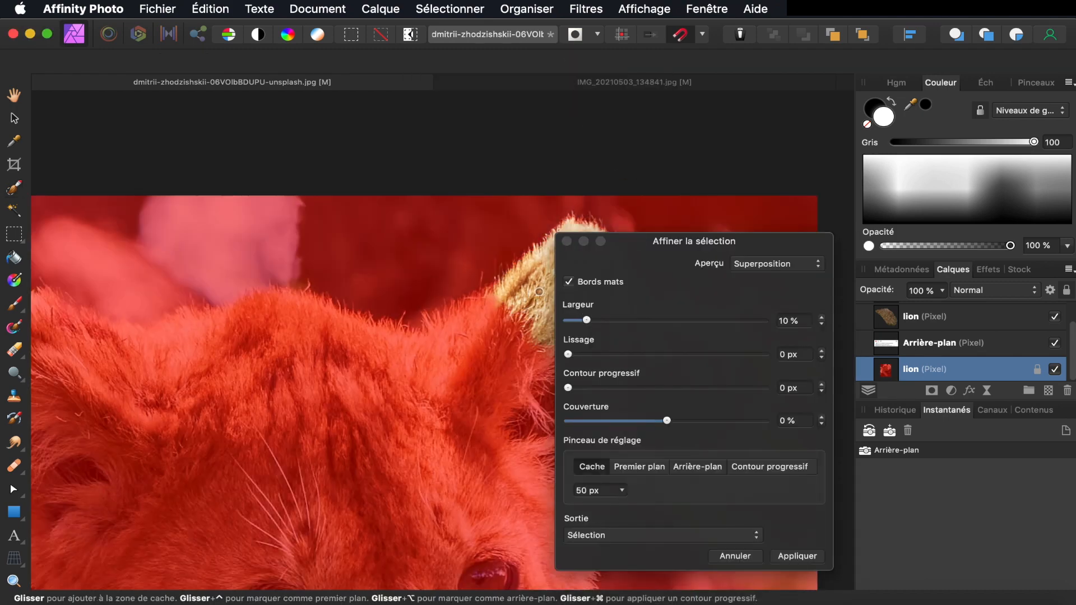
click(809, 559)
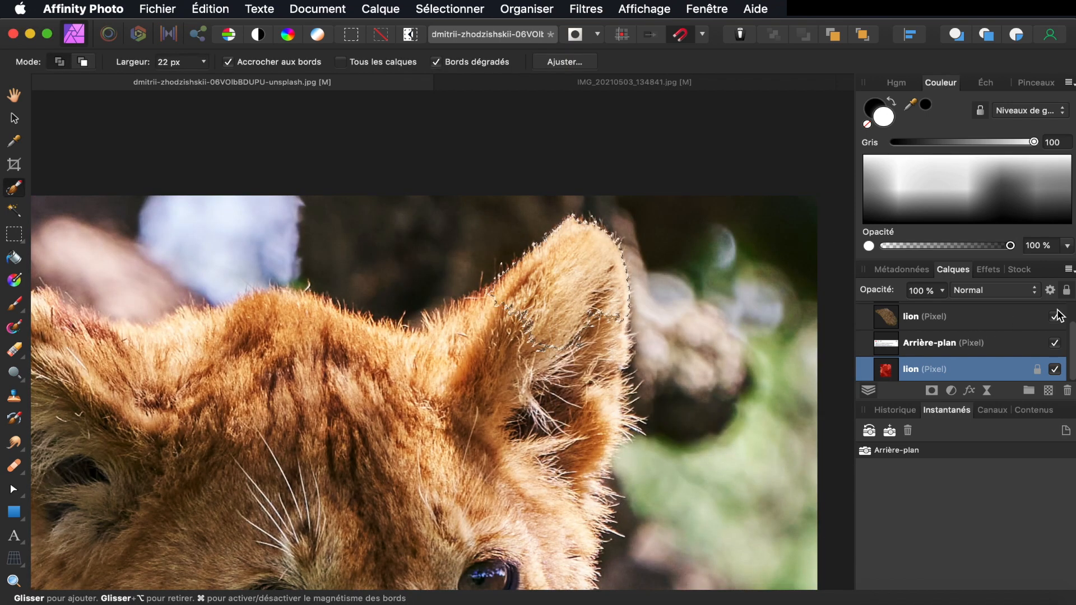
- Compare the enlarged ear selection with the white rectangle's lower edge by toggling the rectangle's visibility on and off
scroll(1015, 342, up, 2)
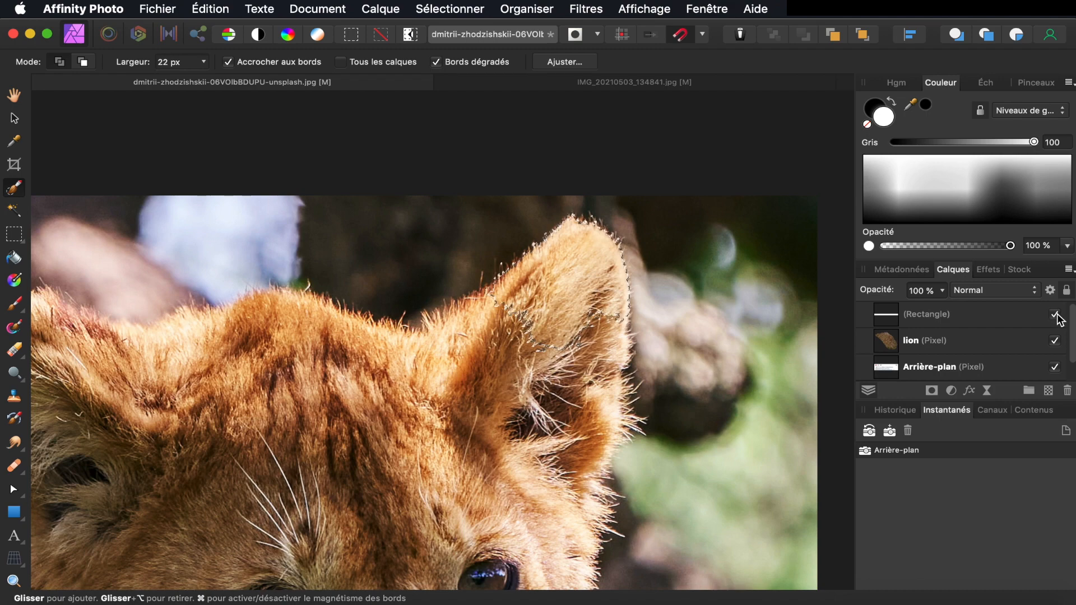
click(1054, 315)
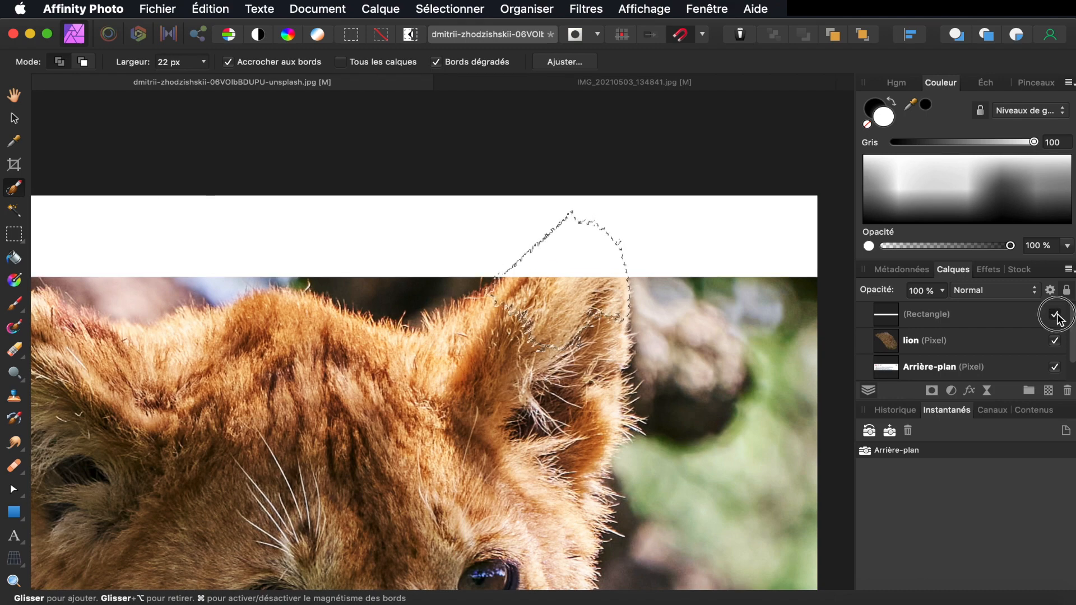
click(1054, 315)
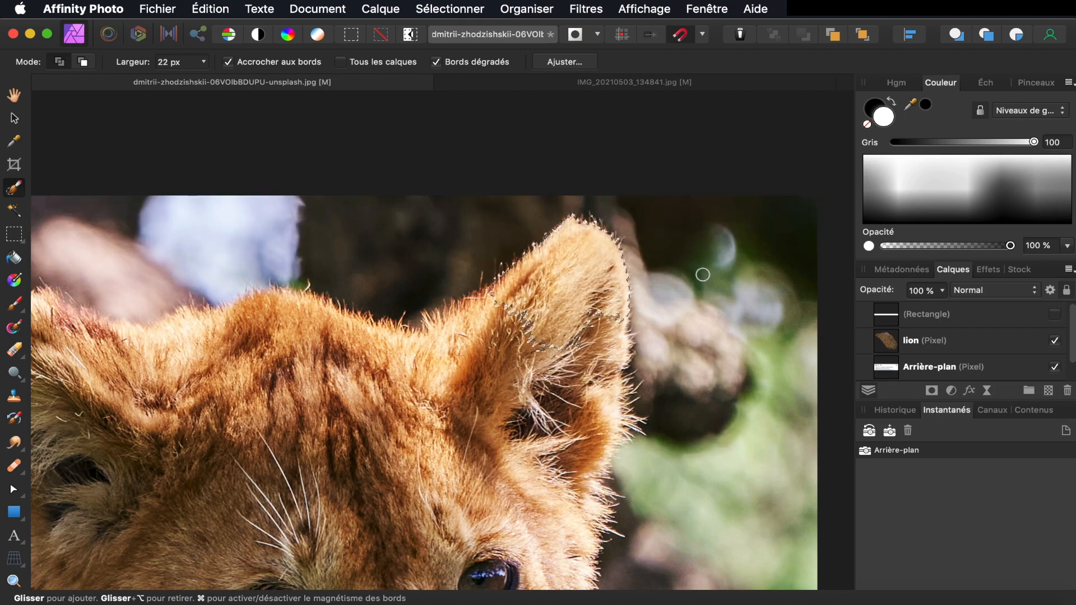
- Duplicate the selected ears onto their own layer above the lion photo and name that layer "oreilles"
scroll(703, 275, down, 2)
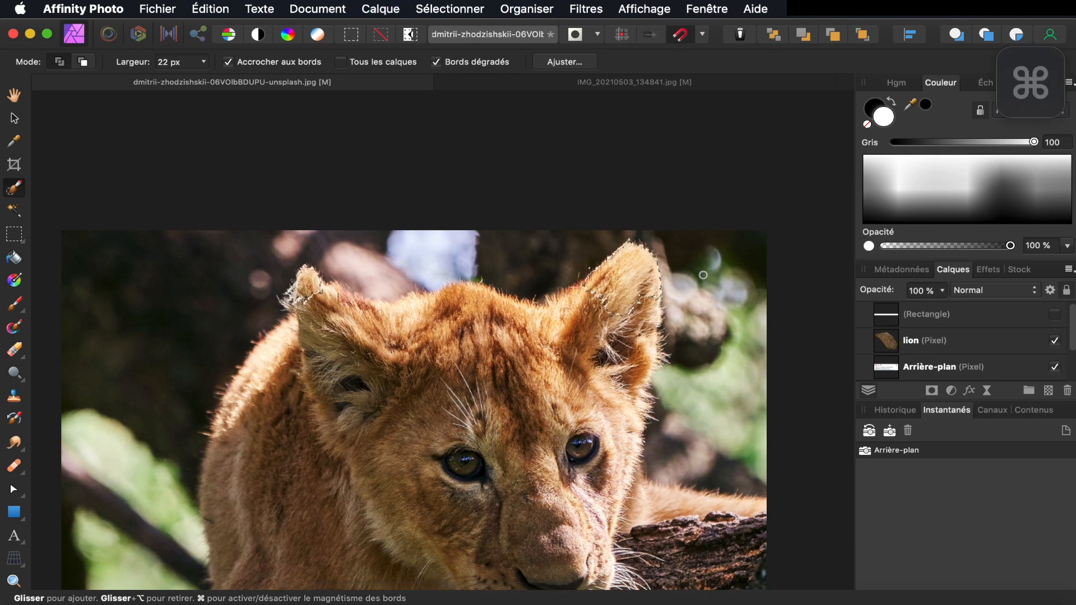
key(super+j)
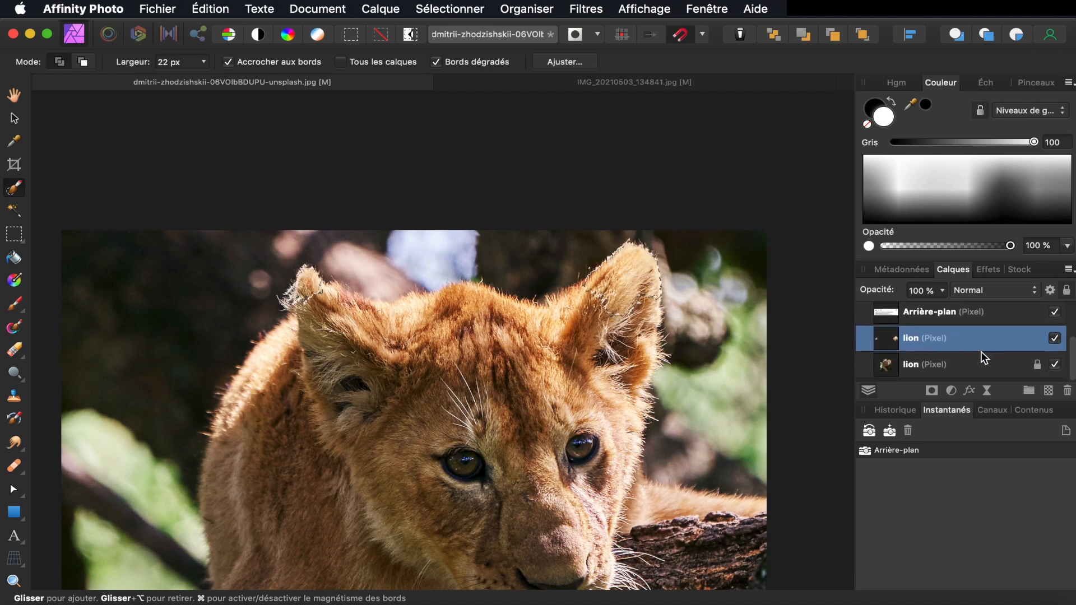
double_click(914, 345)
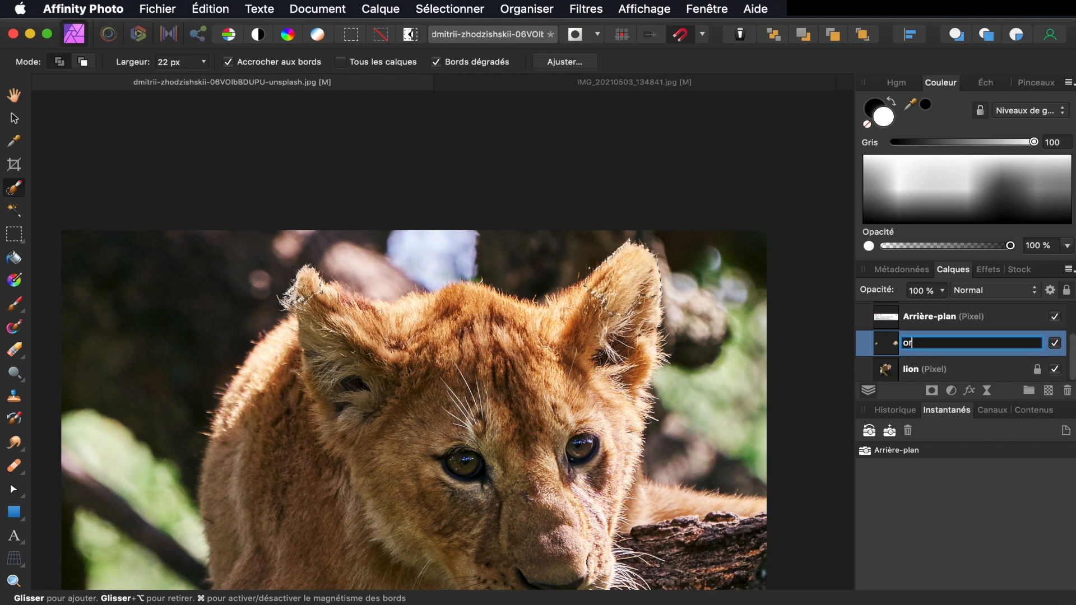
text(oreilles)
key(Return)
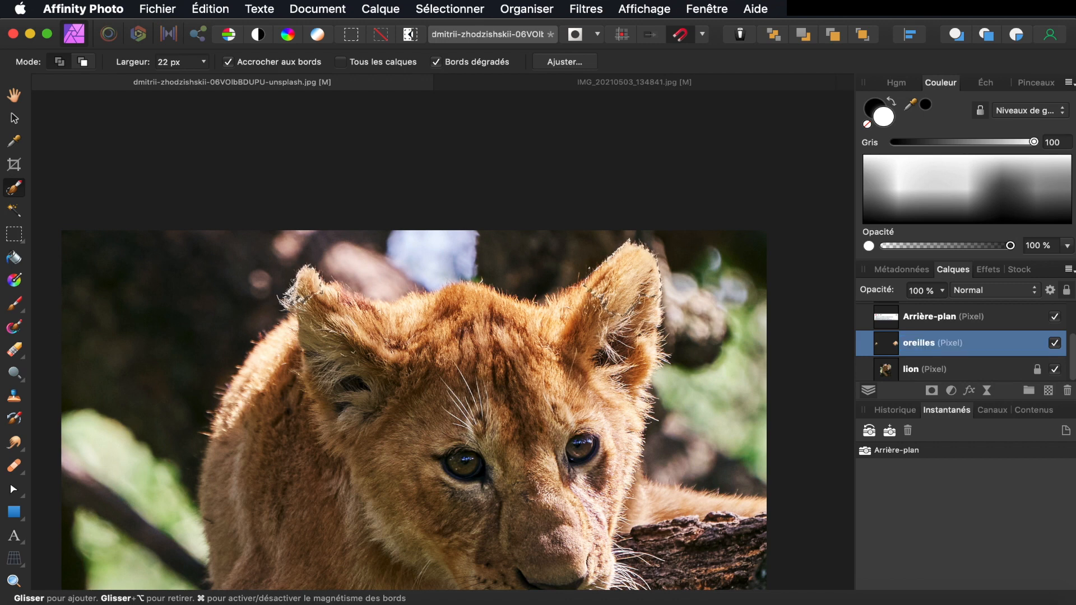
- Rename the cut-out paw layer "patte"
scroll(905, 355, up, 3)
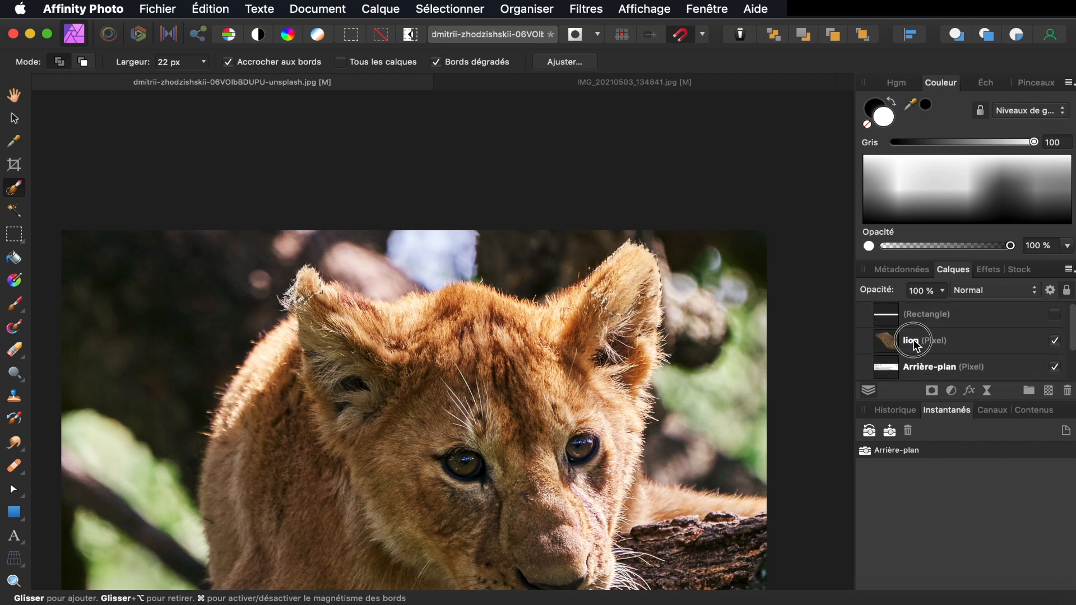
click(913, 340)
double_click(913, 340)
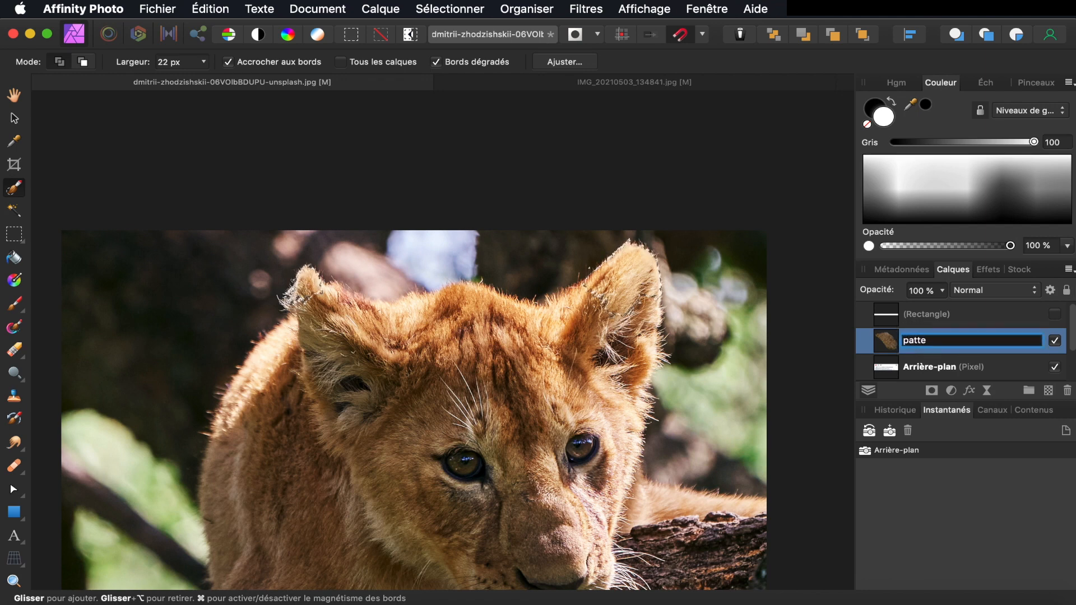
key(Return)
- Move the "oreilles" layer to the top of the layer stack, above the white rectangle
scroll(905, 354, down, 3)
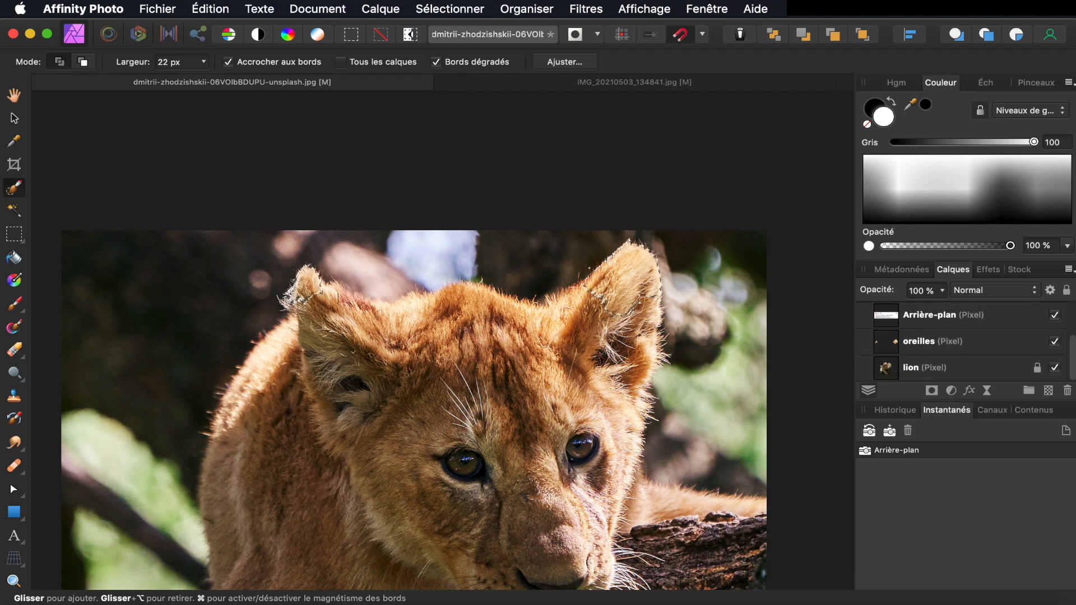
click(919, 350)
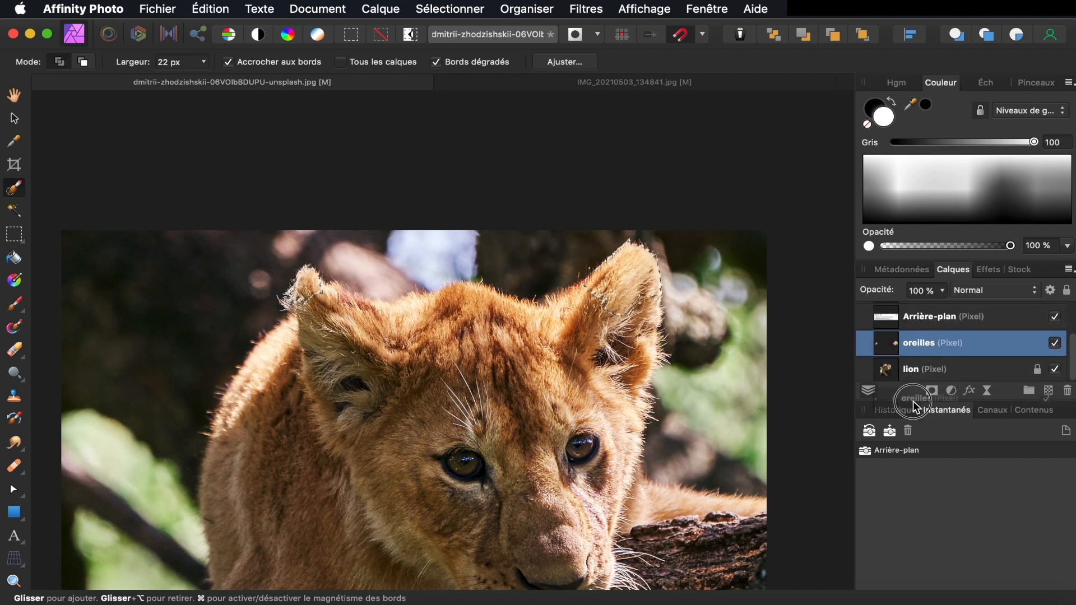
drag(919, 343, 922, 303)
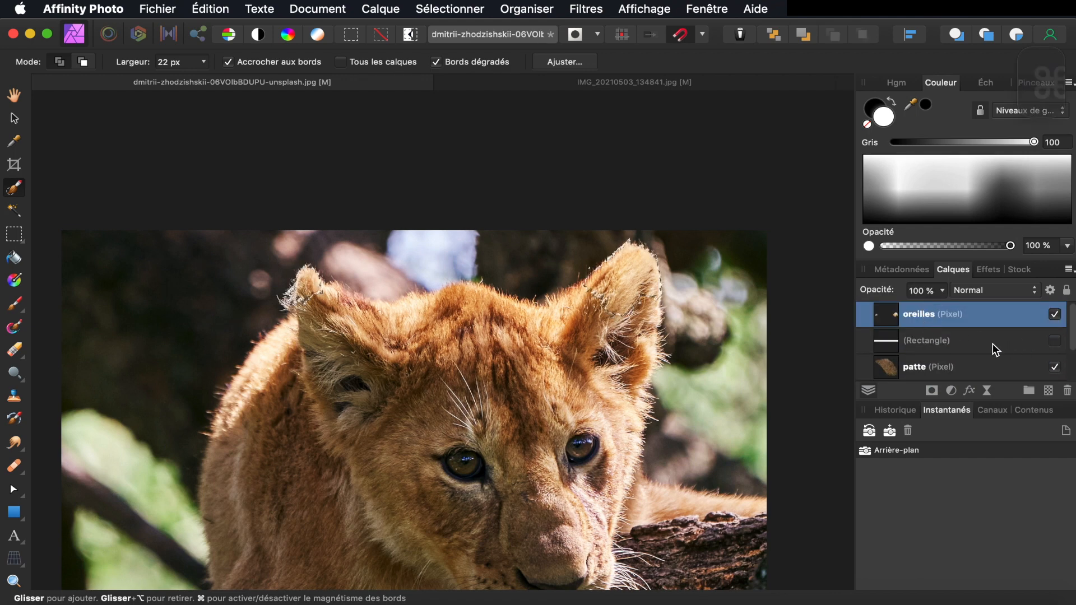
- Deselect the ears, show the white rectangle again and check the whole composition with the ears and paw overlapping the frame
click(1054, 342)
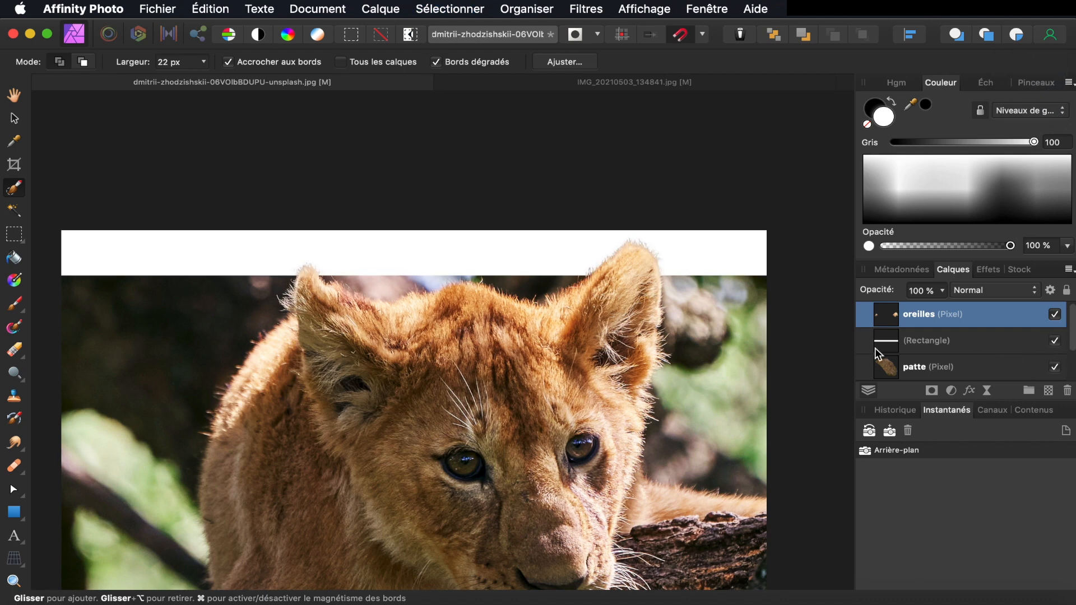
scroll(643, 256, down, 6)
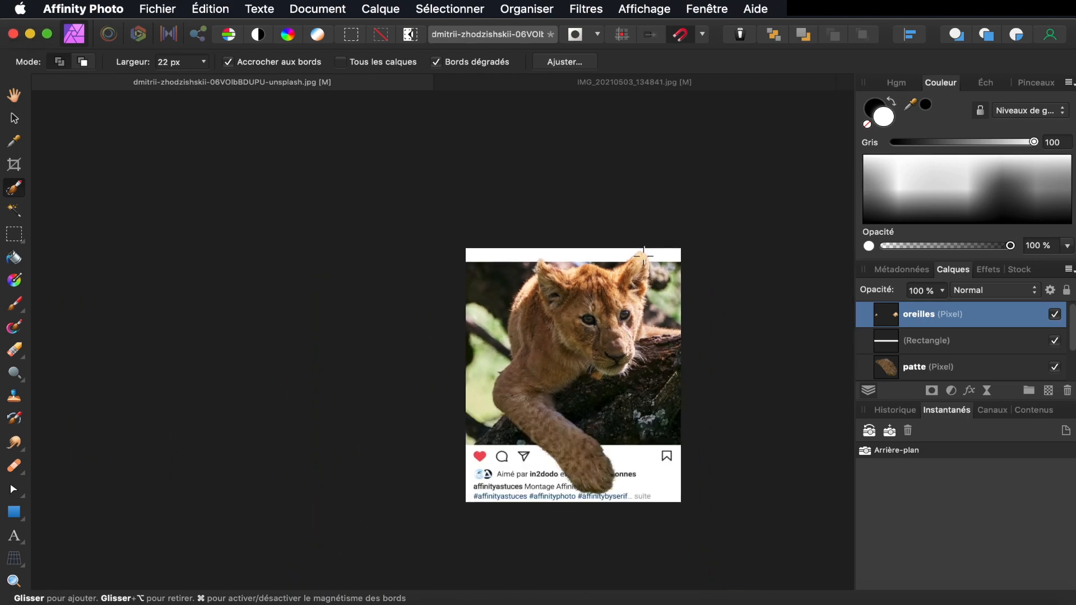
scroll(643, 256, down, 3)
scroll(643, 255, up, 3)
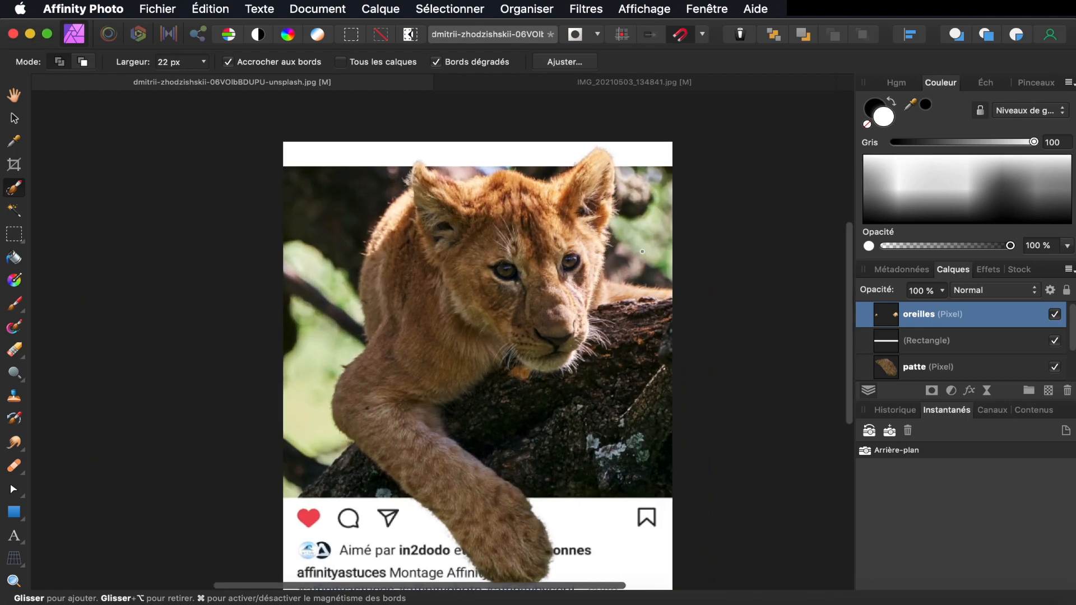
- Select the "patte" layer, try the Erase Brush on the paw's edge, undo that stroke and set the brush hardness to 75%
scroll(642, 251, up, 2)
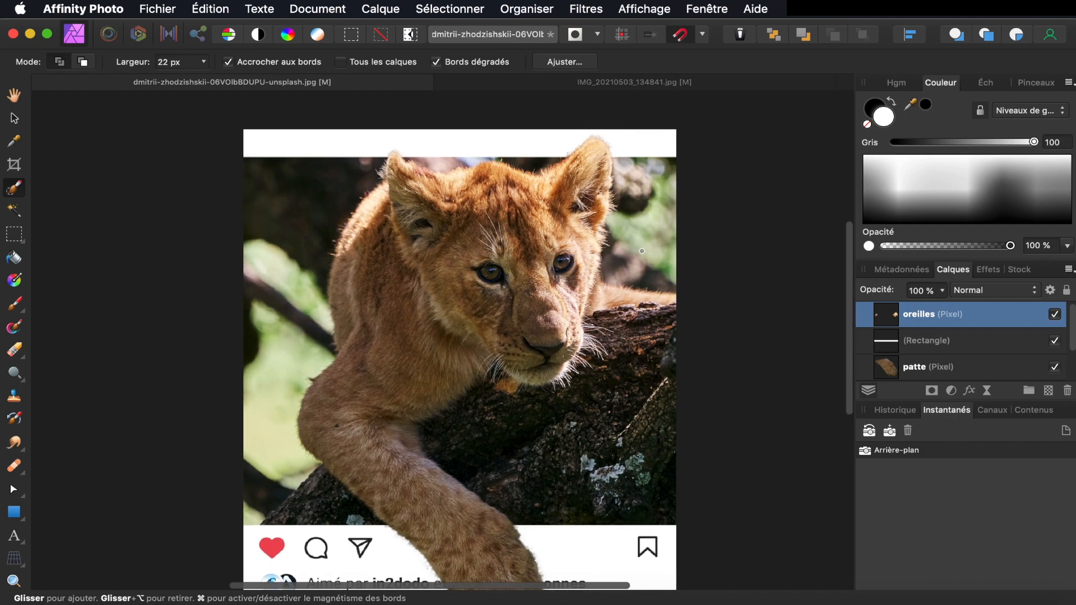
scroll(642, 251, down, 3)
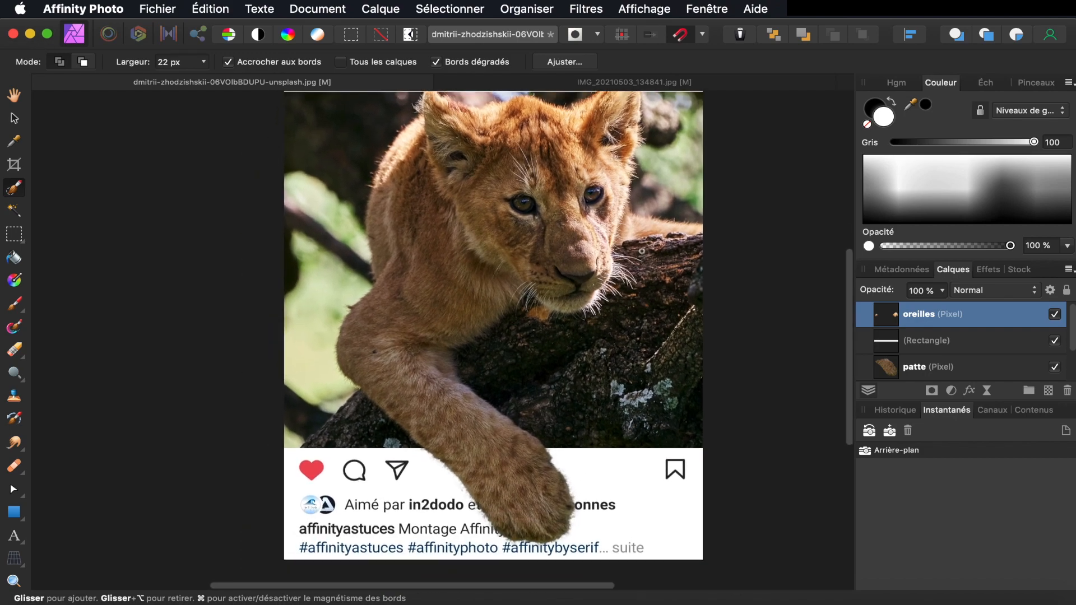
scroll(641, 251, up, 4)
scroll(641, 249, down, 3)
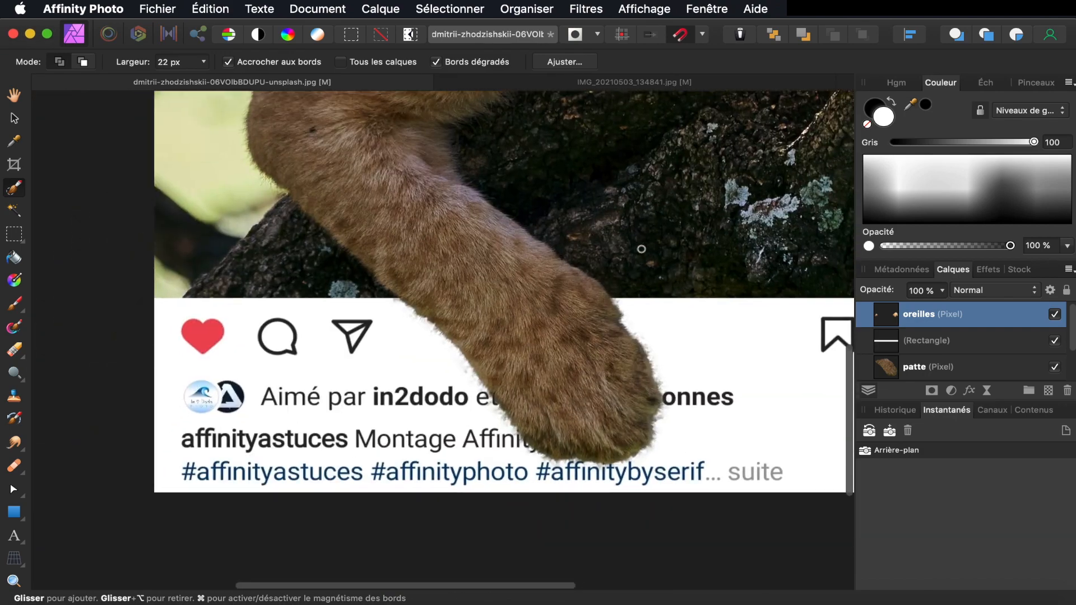
scroll(637, 212, up, 5)
scroll(638, 211, down, 3)
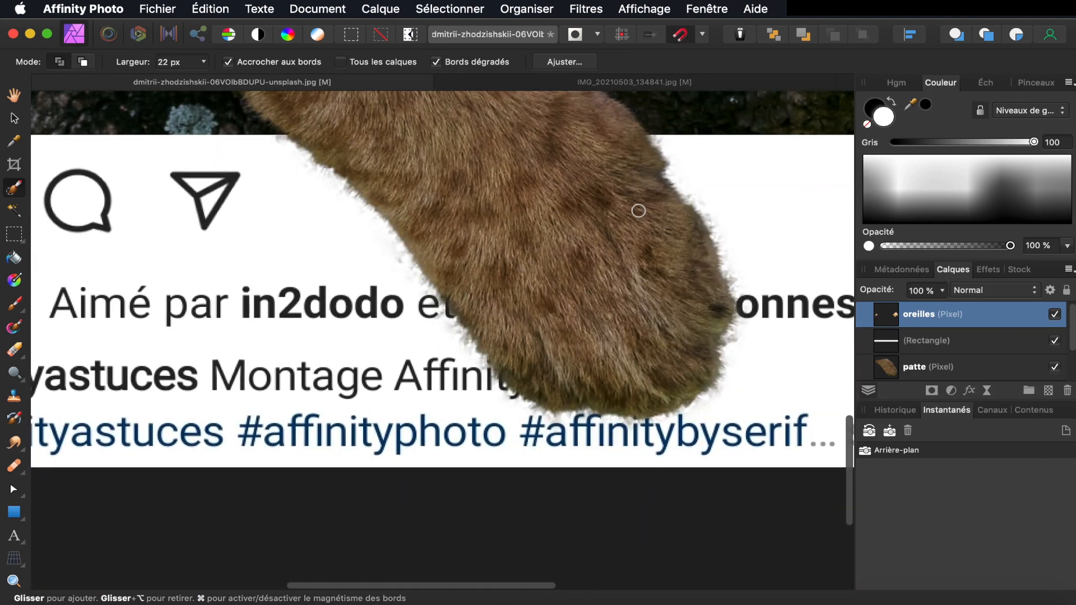
scroll(639, 211, up, 3)
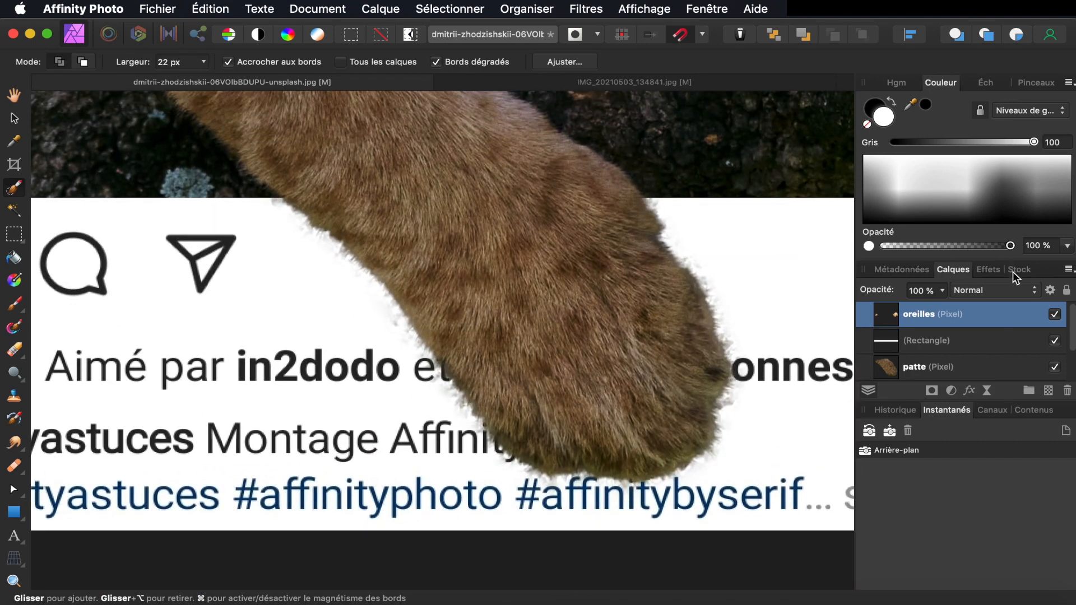
click(933, 367)
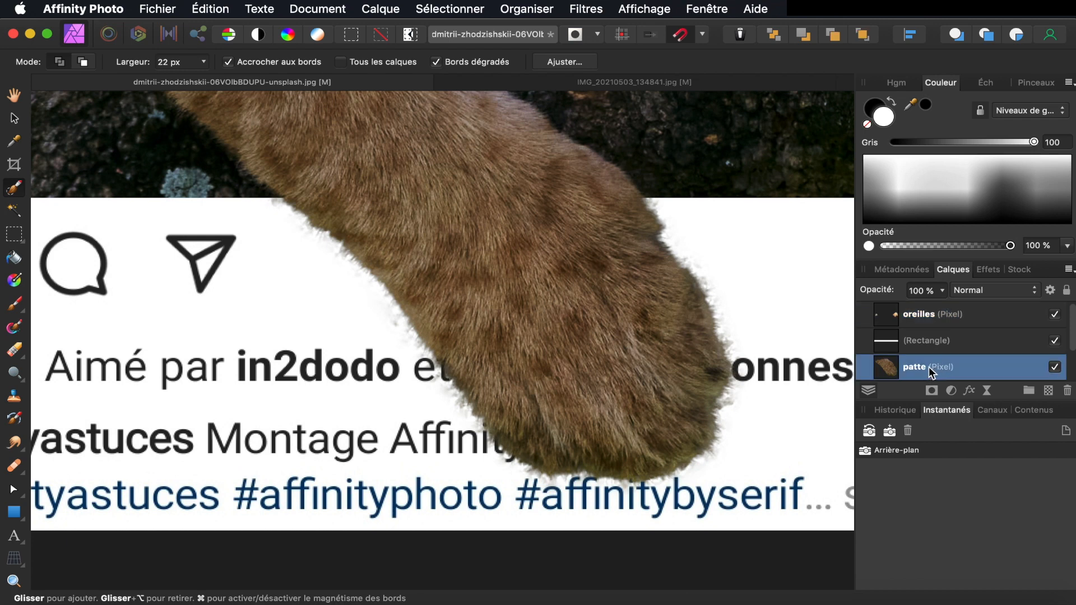
click(15, 349)
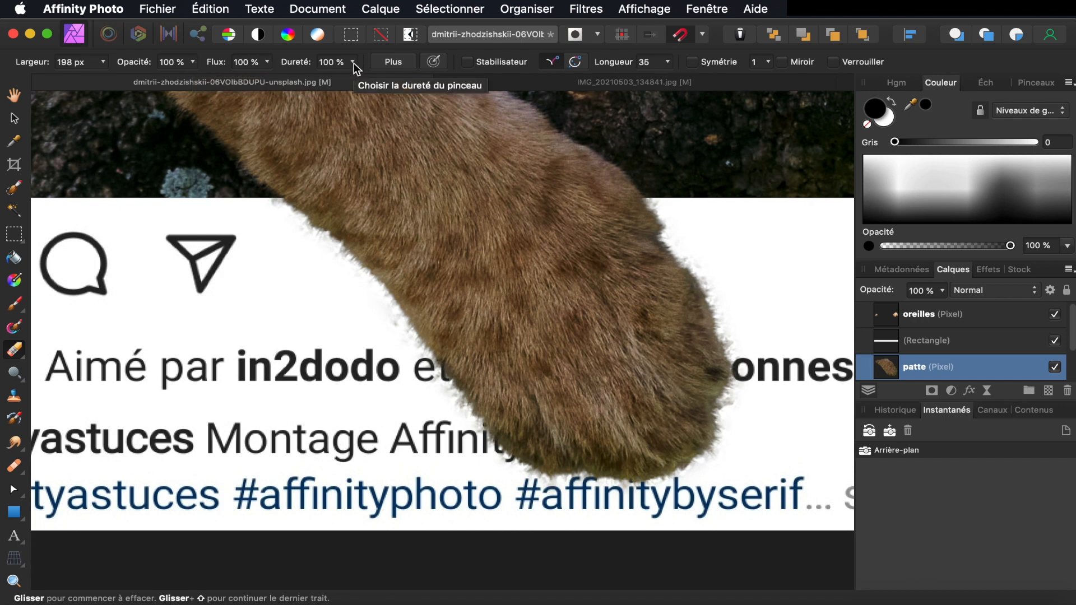
click(294, 194)
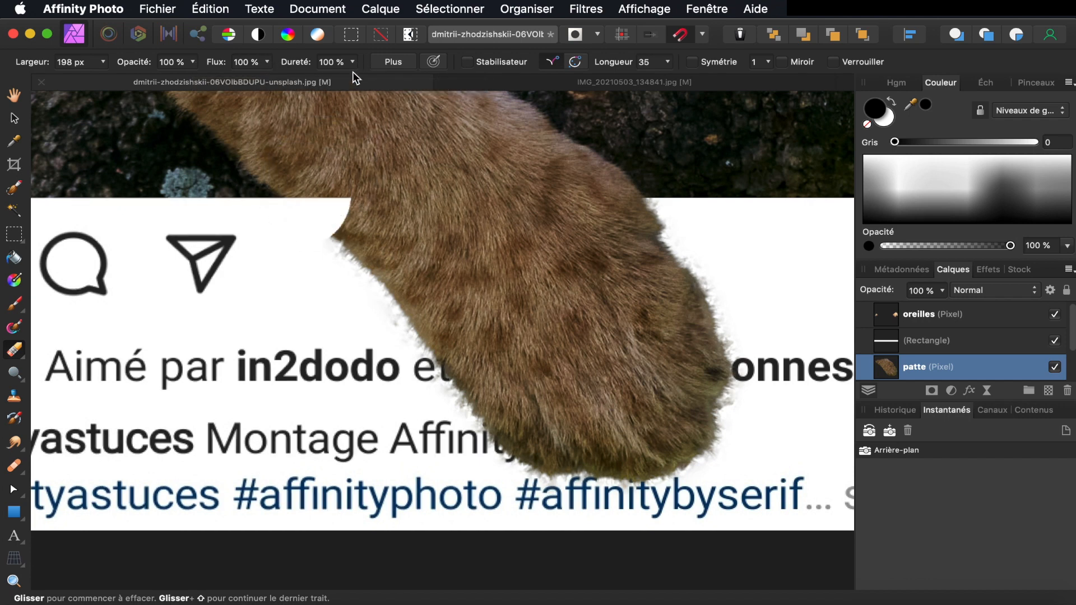
key(super+z)
mouse_move(352, 62)
mouse_down()
mouse_move(352, 77)
mouse_move(323, 82)
mouse_move(457, 81)
mouse_up()
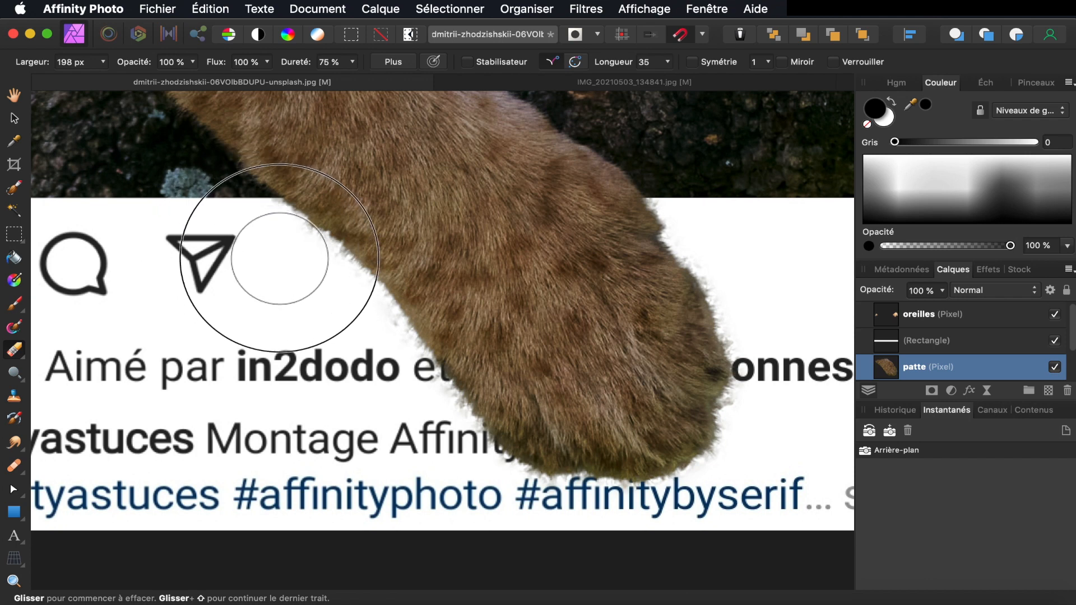
- Set the Erase Brush width to 65 px and erase the stray fringe around the paw's outline over the white band
click(103, 62)
click(103, 62)
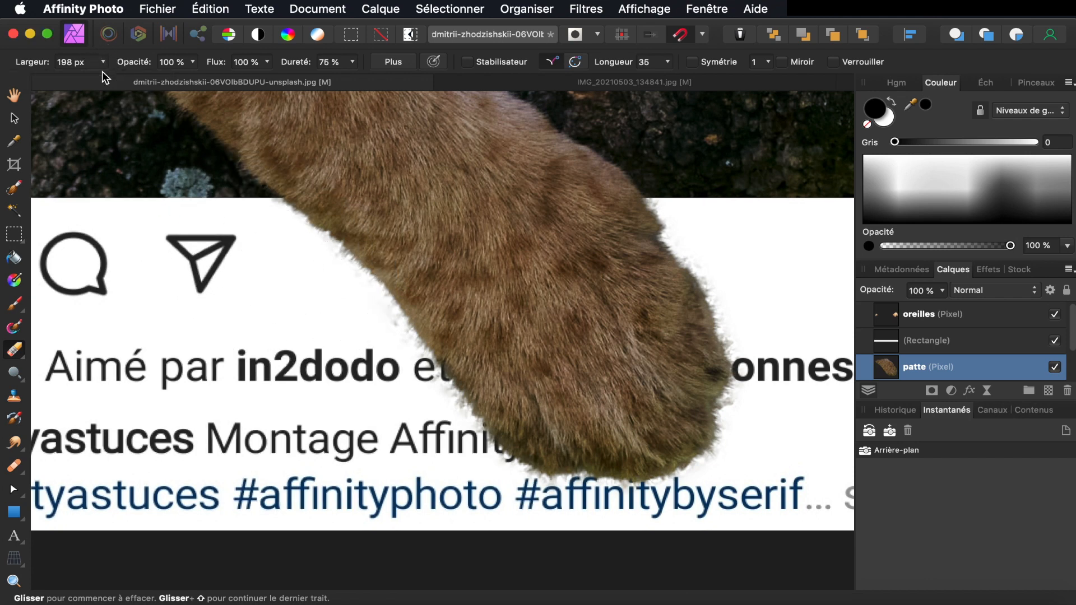
click(102, 64)
mouse_move(102, 80)
mouse_down()
mouse_move(59, 82)
mouse_move(96, 79)
mouse_move(81, 79)
mouse_up()
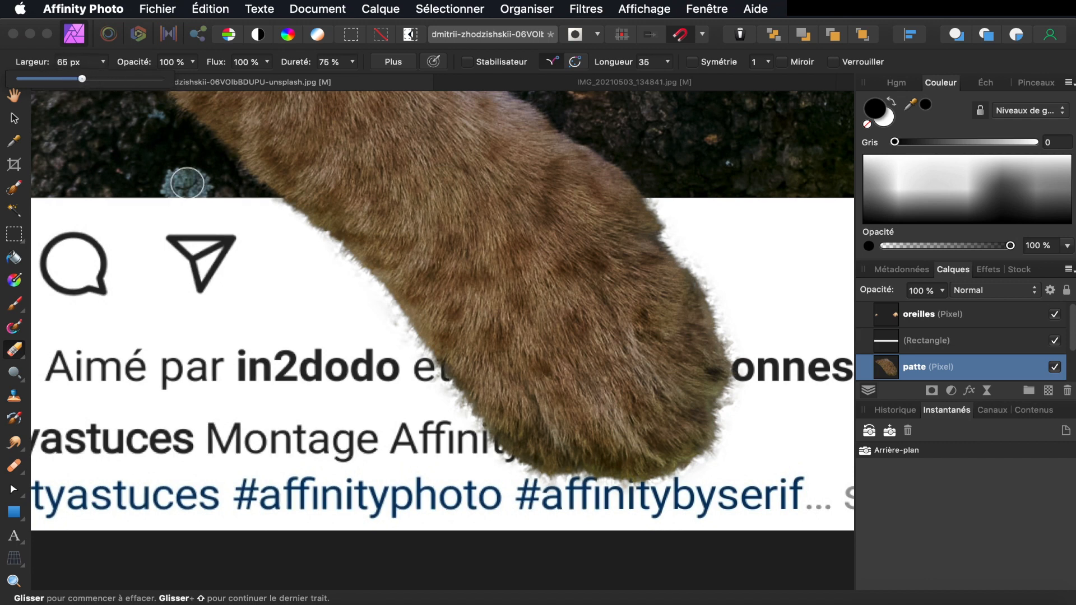
click(269, 212)
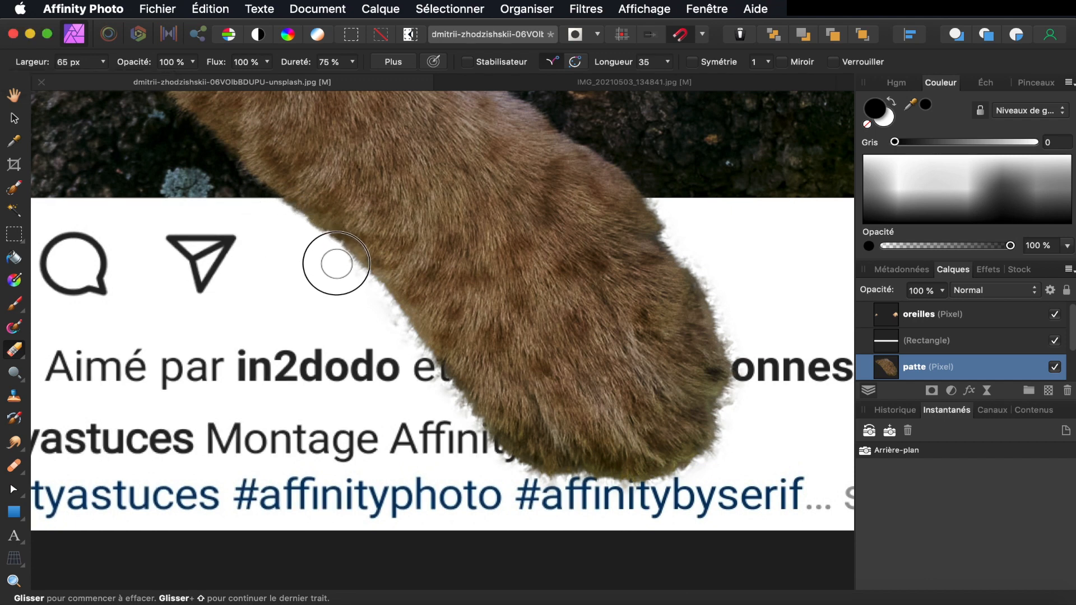
mouse_move(336, 264)
mouse_down()
mouse_move(423, 392)
mouse_move(444, 408)
mouse_move(423, 380)
mouse_move(484, 457)
mouse_move(585, 500)
mouse_move(666, 497)
mouse_move(726, 470)
mouse_move(756, 341)
mouse_move(665, 192)
mouse_up()
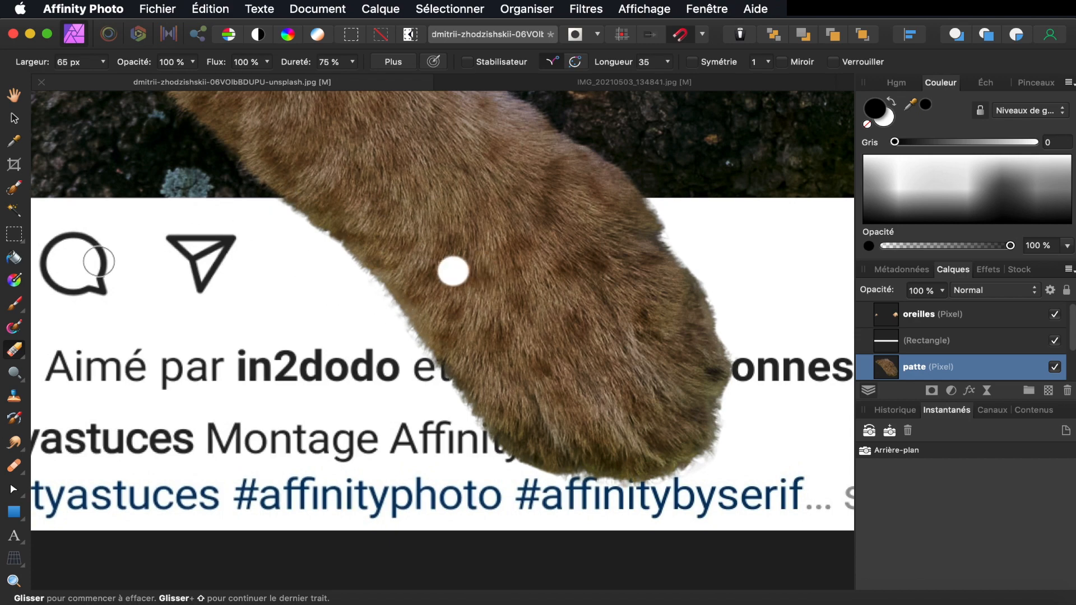
- Select the "oreilles" layer and erase the stray fringe around the ear that overlaps the white rectangle
scroll(288, 207, up, 15)
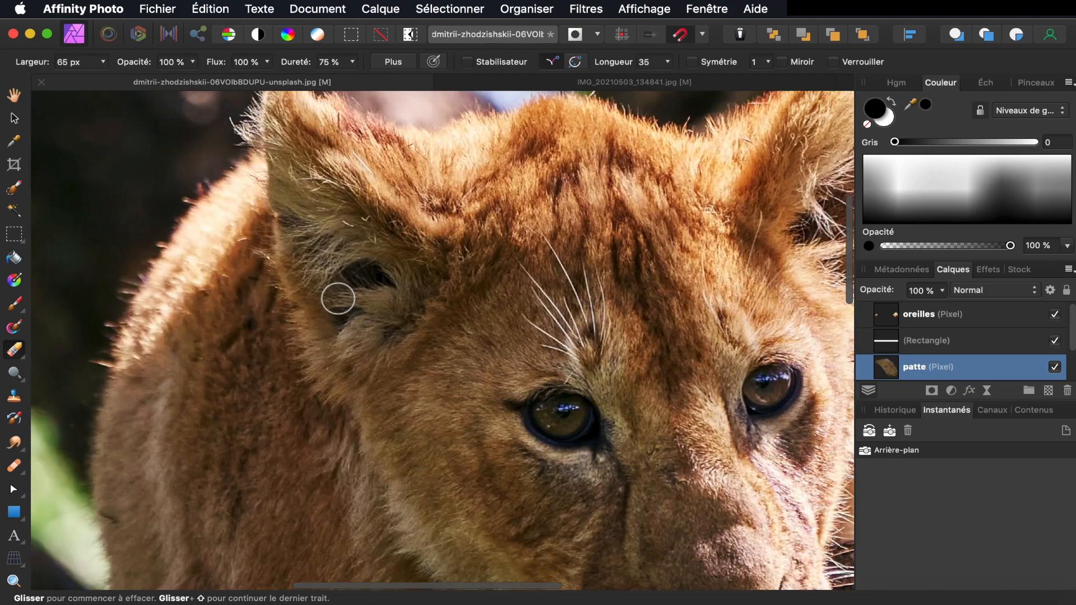
scroll(338, 299, down, 5)
scroll(337, 298, right, 6)
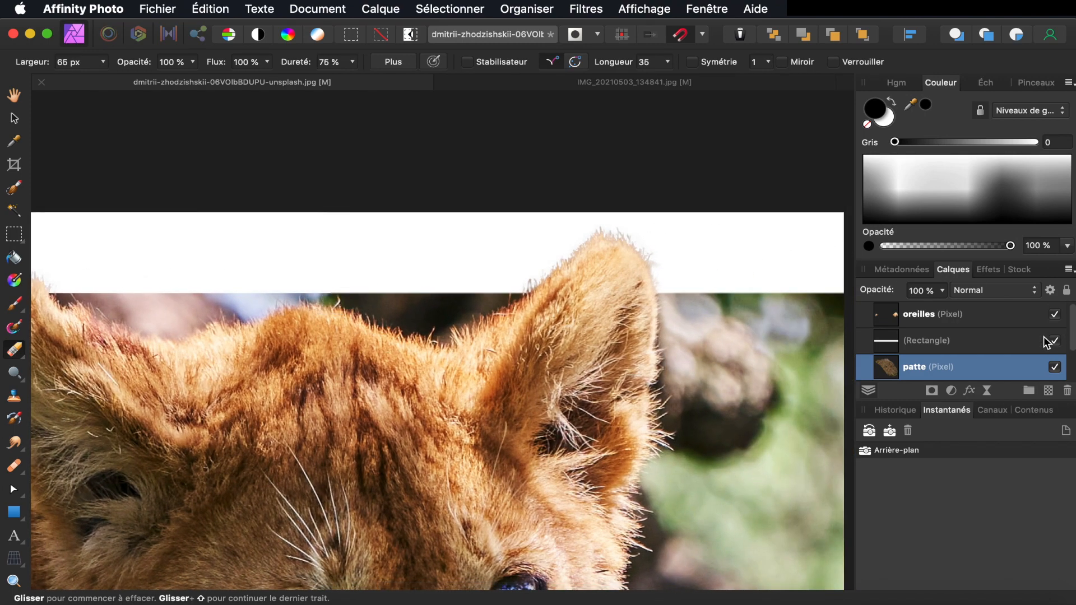
click(949, 314)
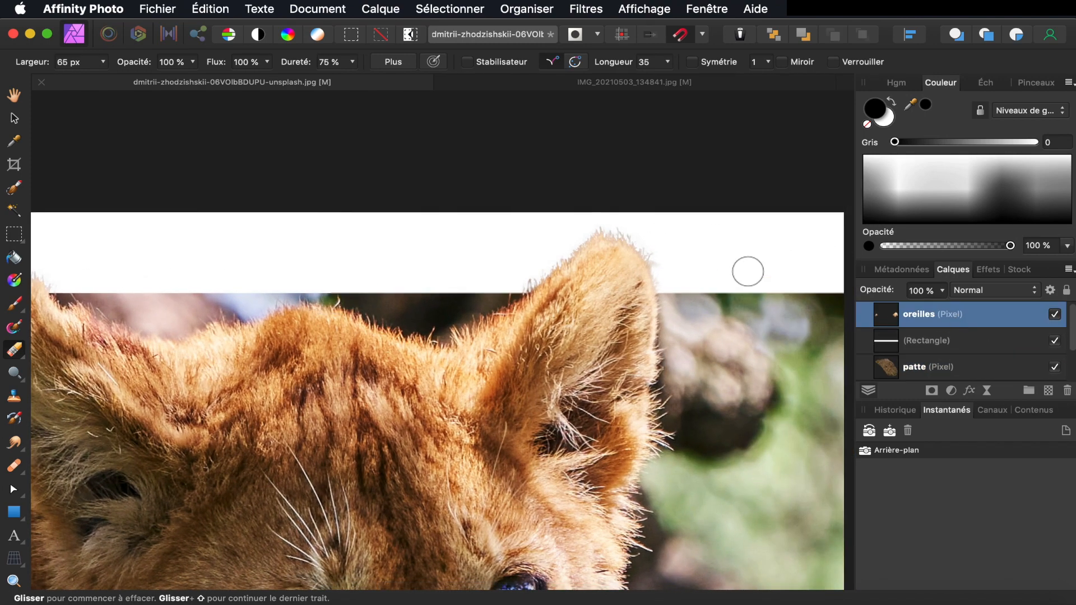
mouse_move(670, 256)
mouse_down()
mouse_move(673, 280)
mouse_move(657, 237)
mouse_move(643, 225)
mouse_move(666, 252)
mouse_move(630, 221)
mouse_move(665, 256)
mouse_move(619, 212)
mouse_move(701, 263)
mouse_up()
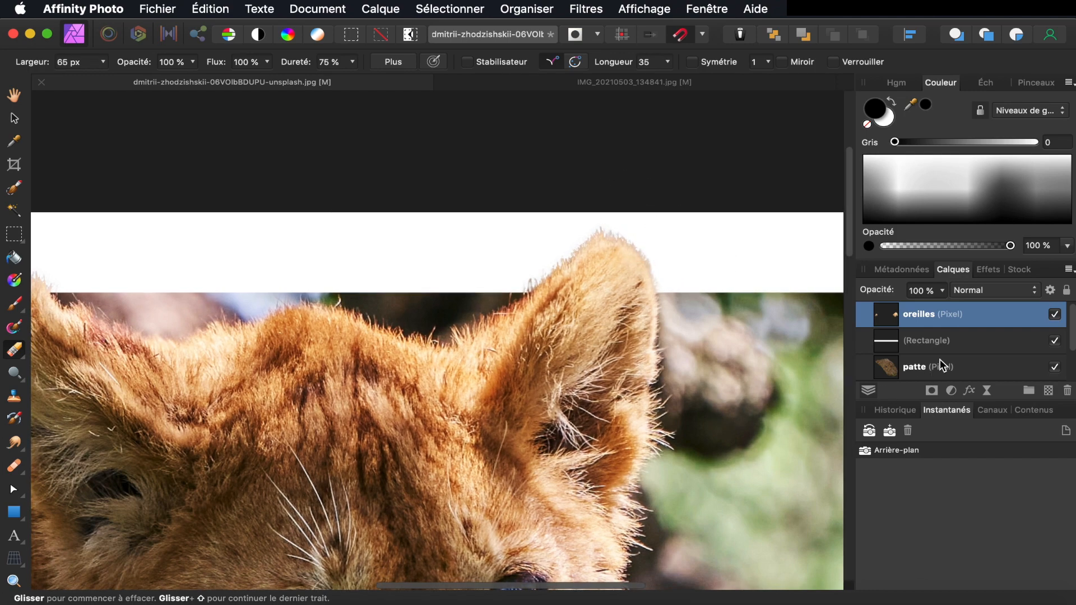
- Add a new pixel layer directly beneath the "patte" layer and name it "ombre patte"
scroll(964, 334, down, 2)
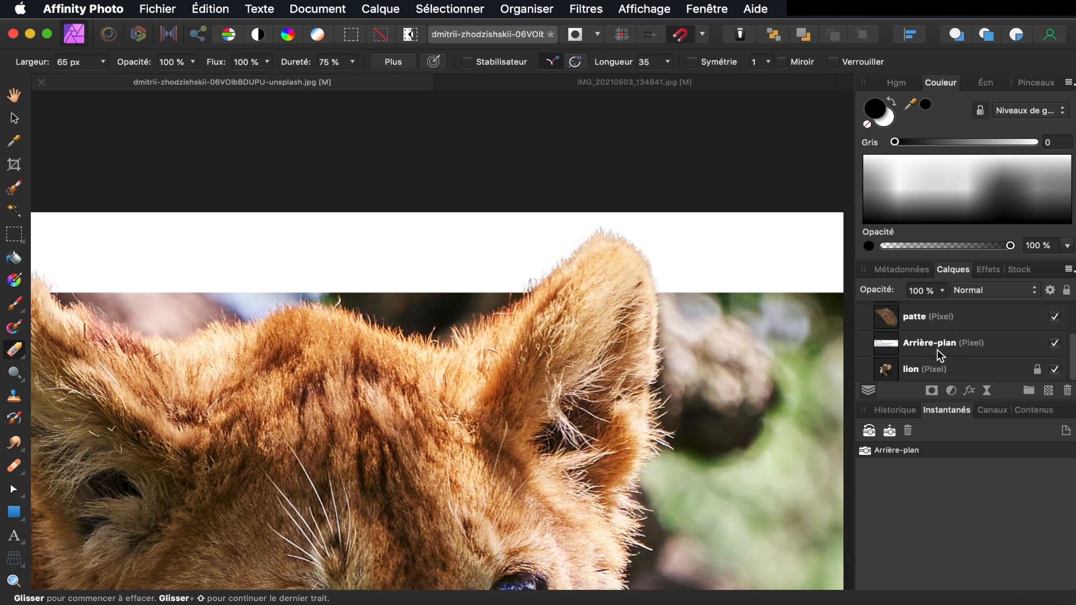
click(938, 323)
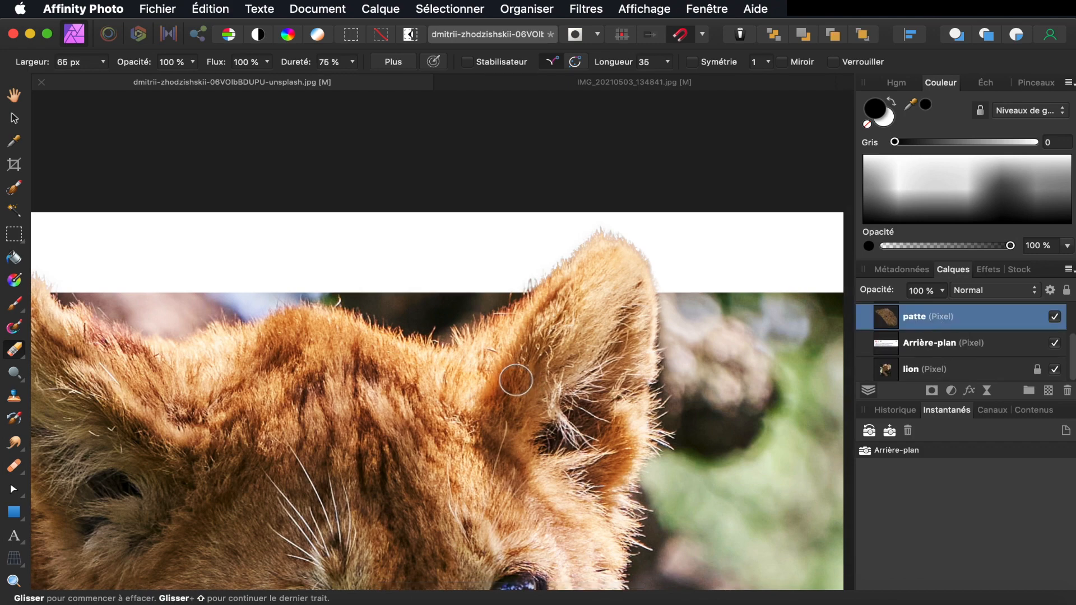
scroll(516, 380, down, 15)
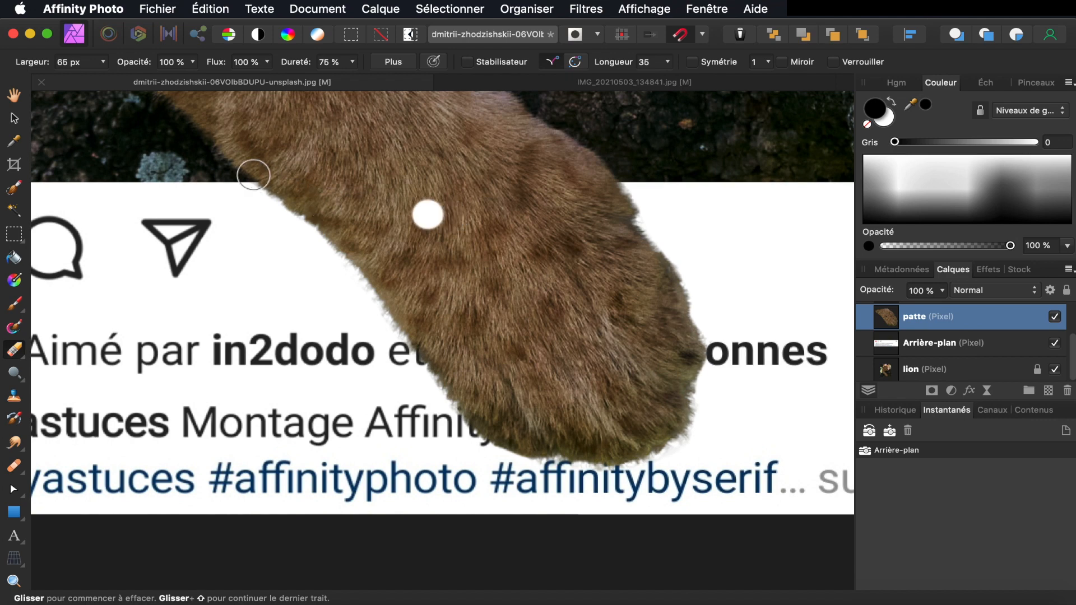
click(1049, 391)
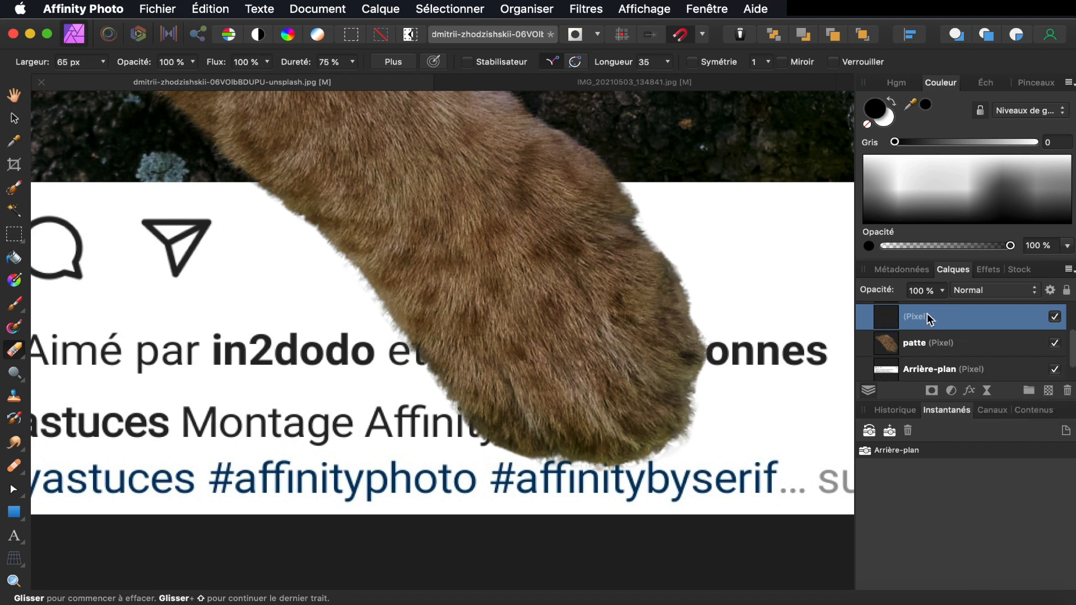
scroll(927, 313, down, 2)
drag(929, 307, 925, 342)
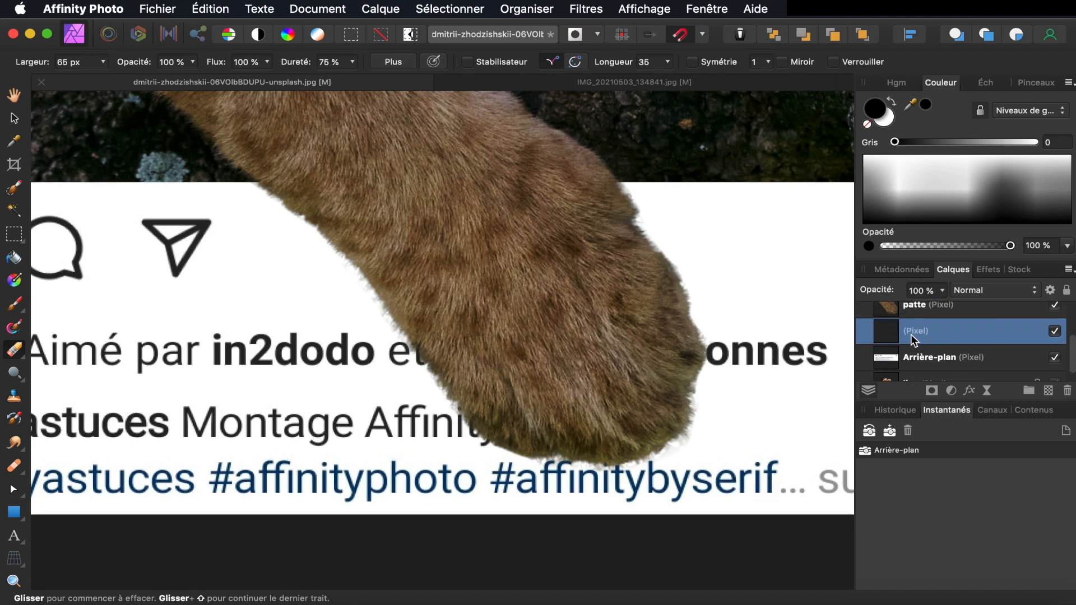
double_click(912, 333)
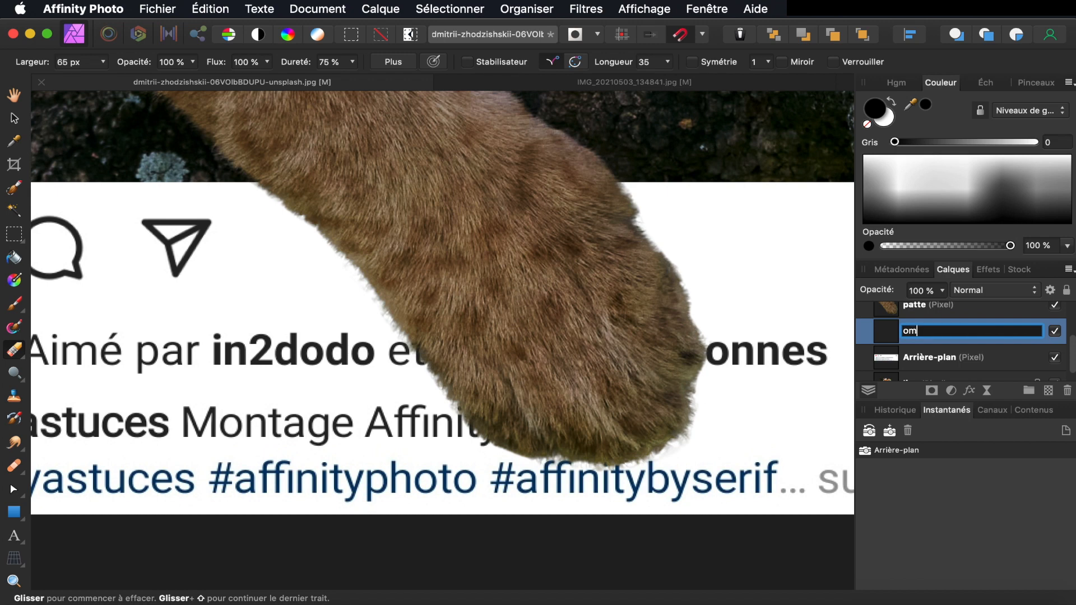
text(ombre patte)
key(Return)
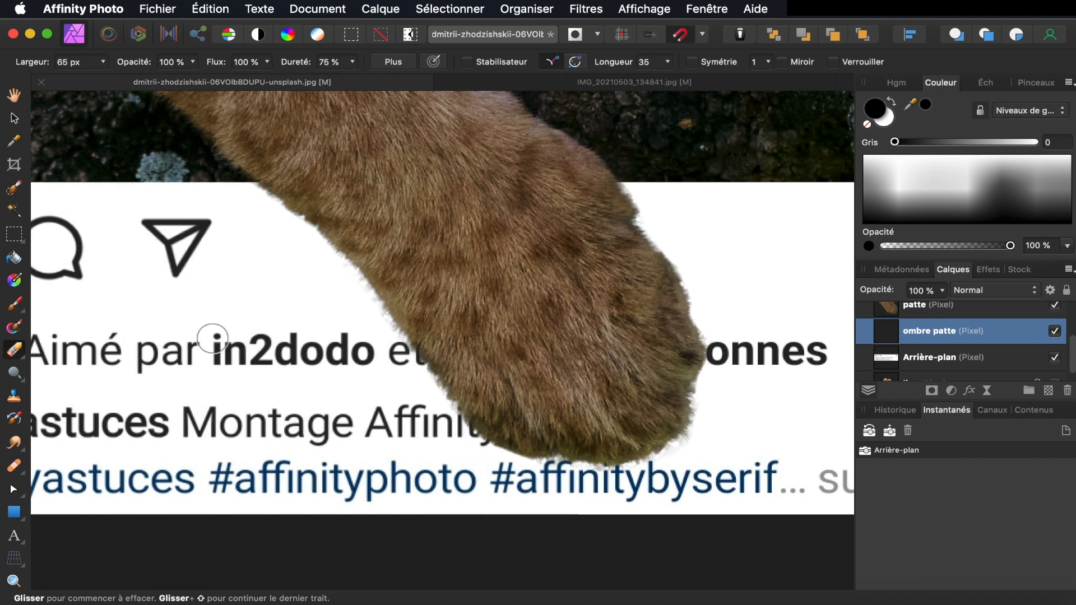
- Set the Paint Brush width to 280 px, try a black dab beside the paw and undo it
click(19, 306)
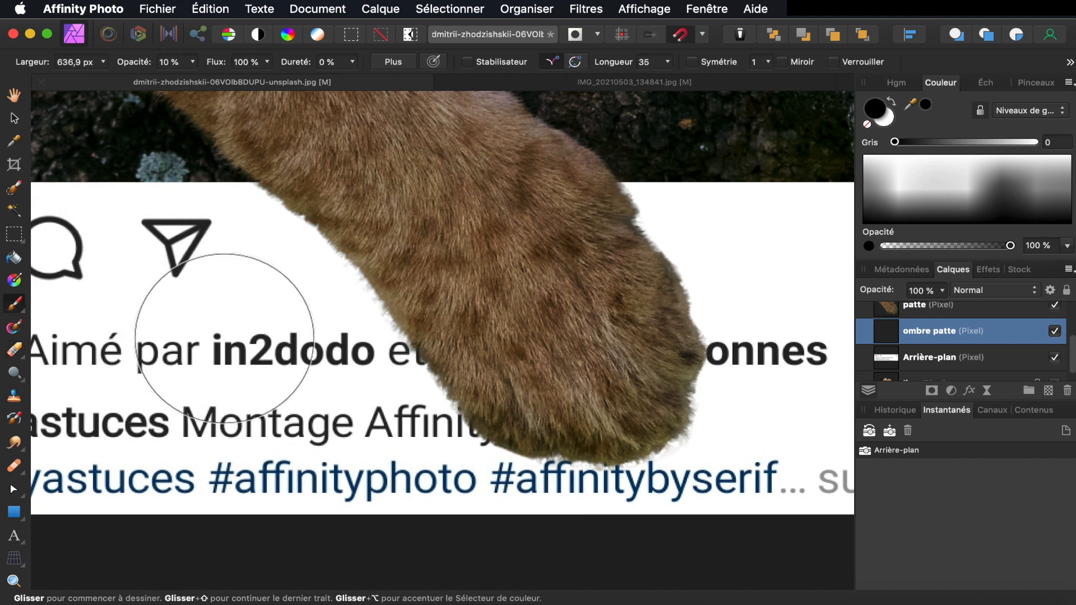
click(103, 62)
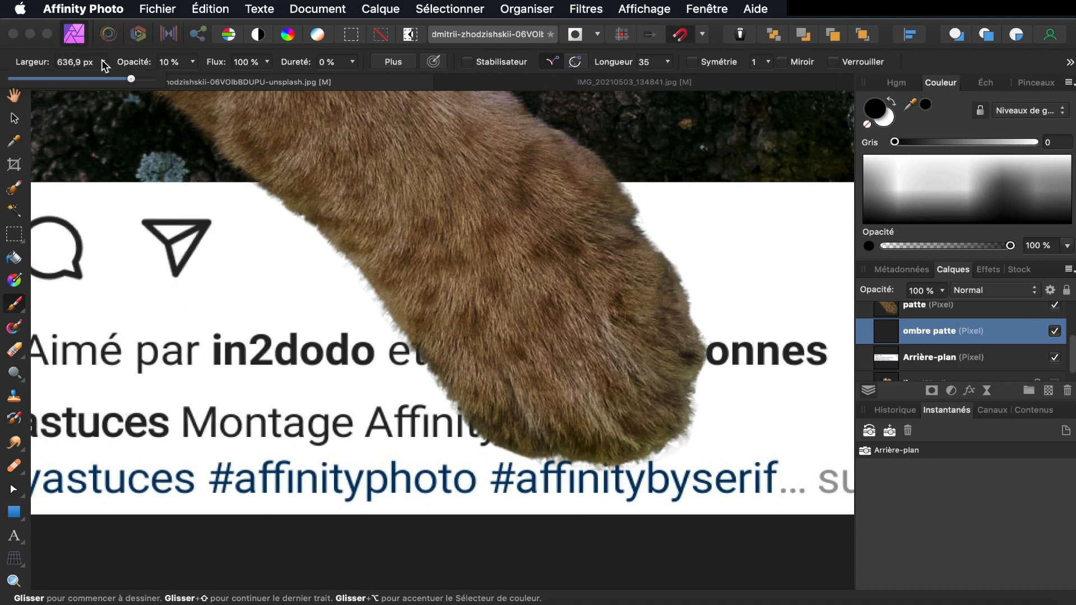
mouse_move(131, 79)
mouse_down()
mouse_move(94, 79)
mouse_move(104, 79)
mouse_up()
click(235, 191)
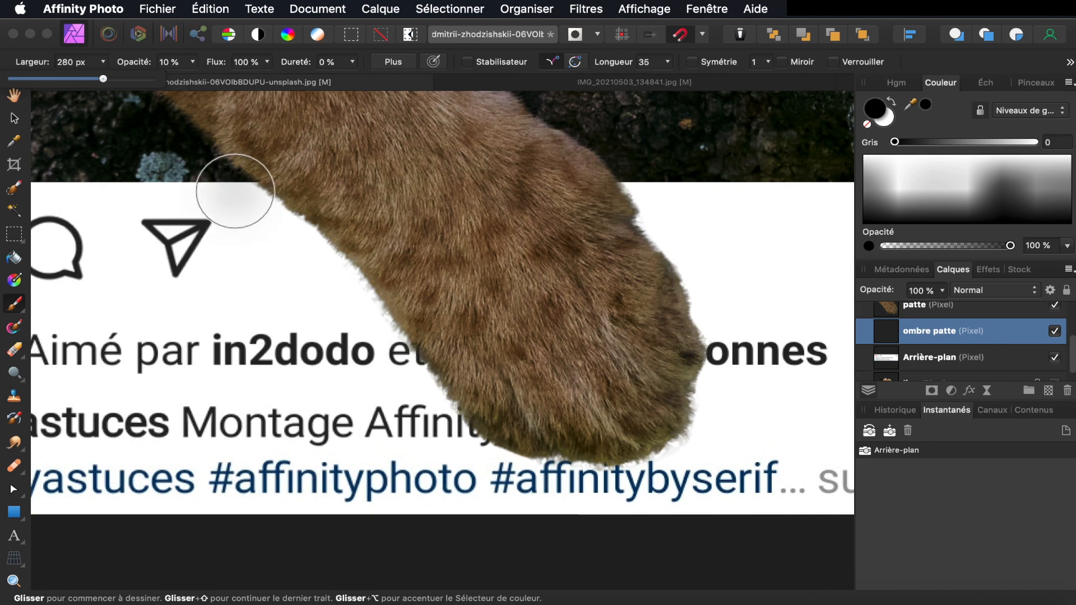
key(super+z)
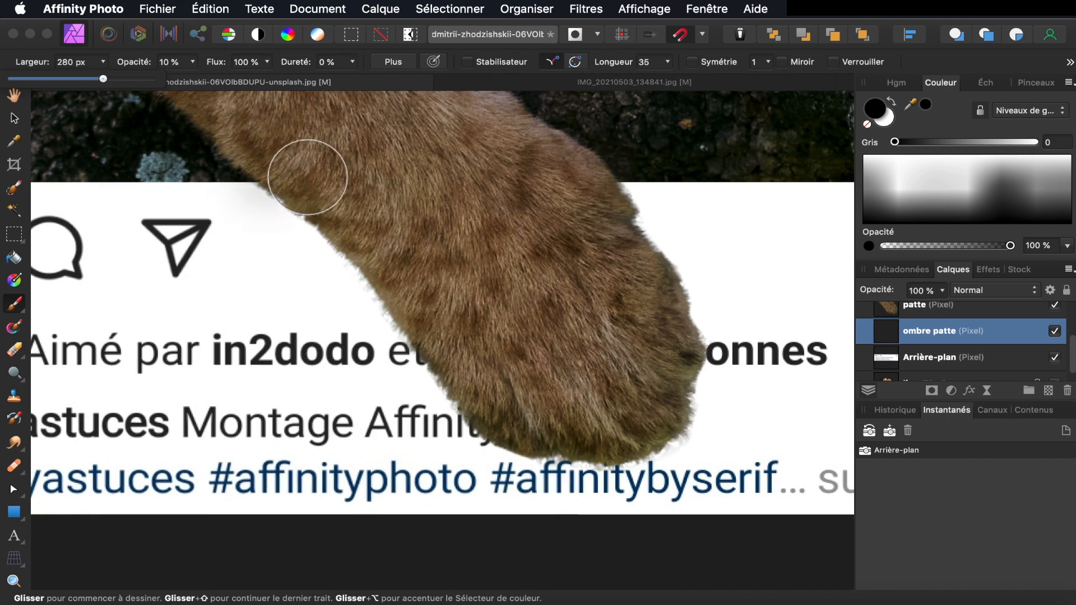
click(946, 89)
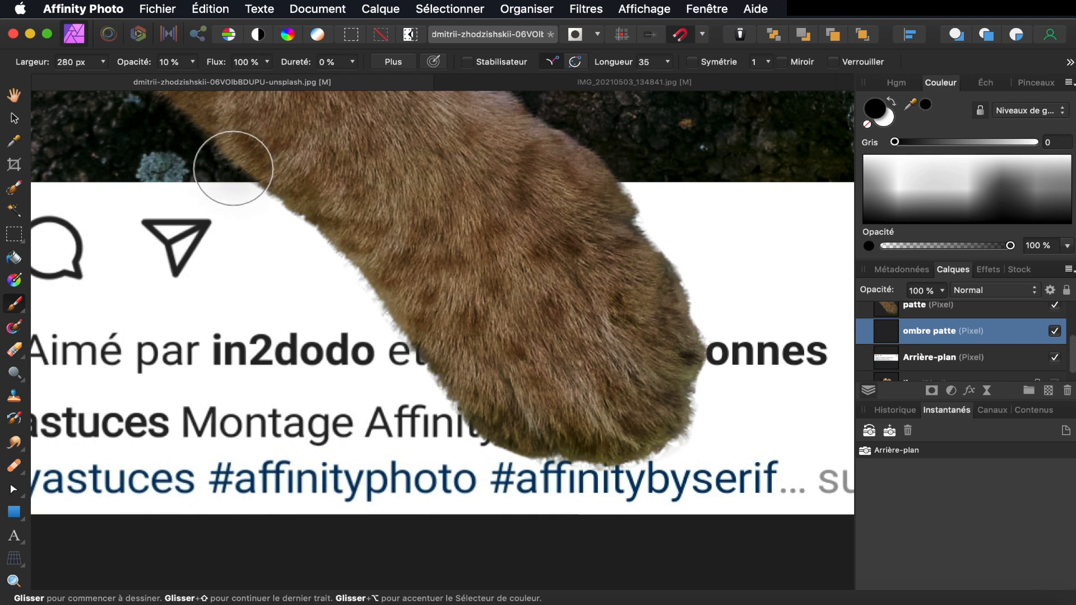
- Paint a soft black shadow on the "ombre patte" layer around the paw where it overlaps the white band
mouse_move(233, 168)
mouse_down()
mouse_move(409, 335)
mouse_move(446, 408)
mouse_move(542, 453)
mouse_move(642, 454)
mouse_move(571, 457)
mouse_move(466, 410)
mouse_move(400, 311)
mouse_move(252, 184)
mouse_move(283, 229)
mouse_move(229, 166)
mouse_move(267, 204)
mouse_move(235, 176)
mouse_up()
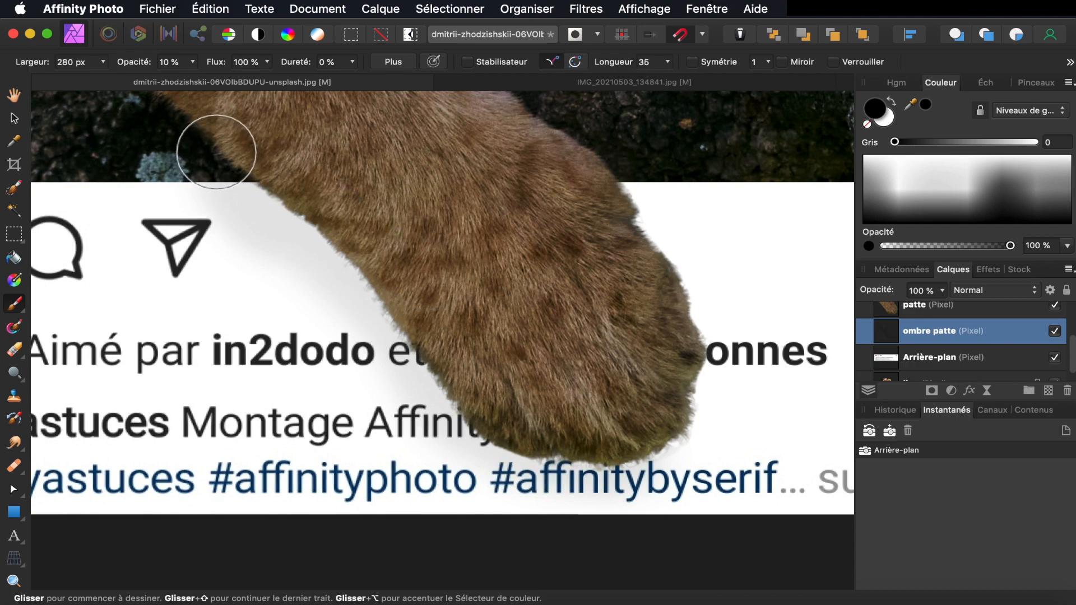
scroll(217, 158, up, 3)
scroll(217, 158, left, 2)
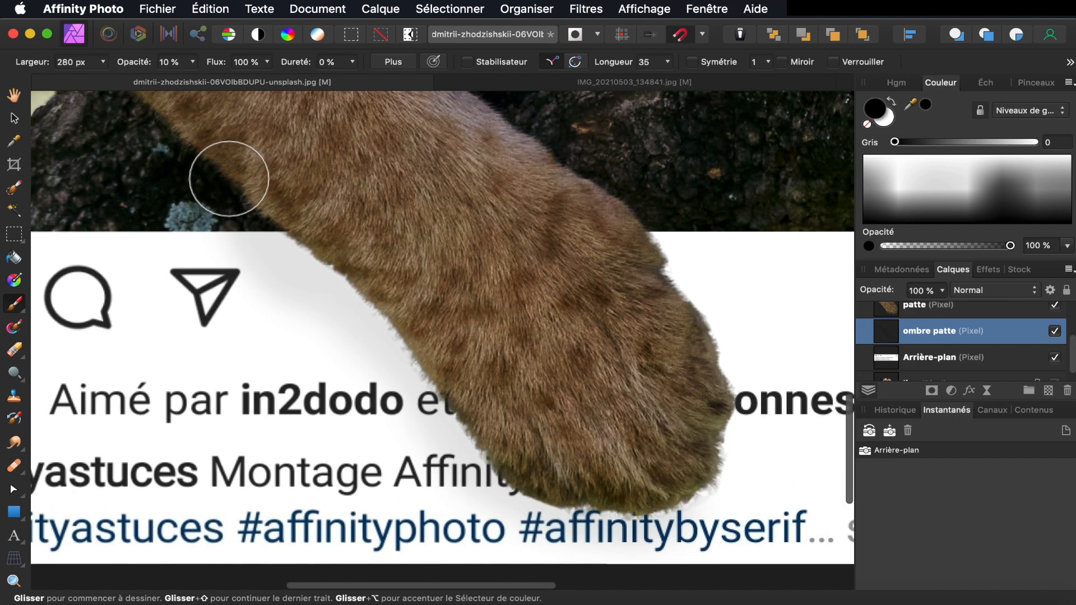
mouse_move(223, 176)
mouse_down()
mouse_move(346, 323)
mouse_move(311, 265)
mouse_move(390, 395)
mouse_move(300, 297)
mouse_move(454, 445)
mouse_move(410, 381)
mouse_move(567, 523)
mouse_move(684, 505)
mouse_move(655, 531)
mouse_move(680, 477)
mouse_move(656, 492)
mouse_move(699, 458)
mouse_move(733, 401)
mouse_move(683, 281)
mouse_move(649, 236)
mouse_move(711, 351)
mouse_move(662, 269)
mouse_move(586, 494)
mouse_move(510, 444)
mouse_move(413, 338)
mouse_move(272, 209)
mouse_up()
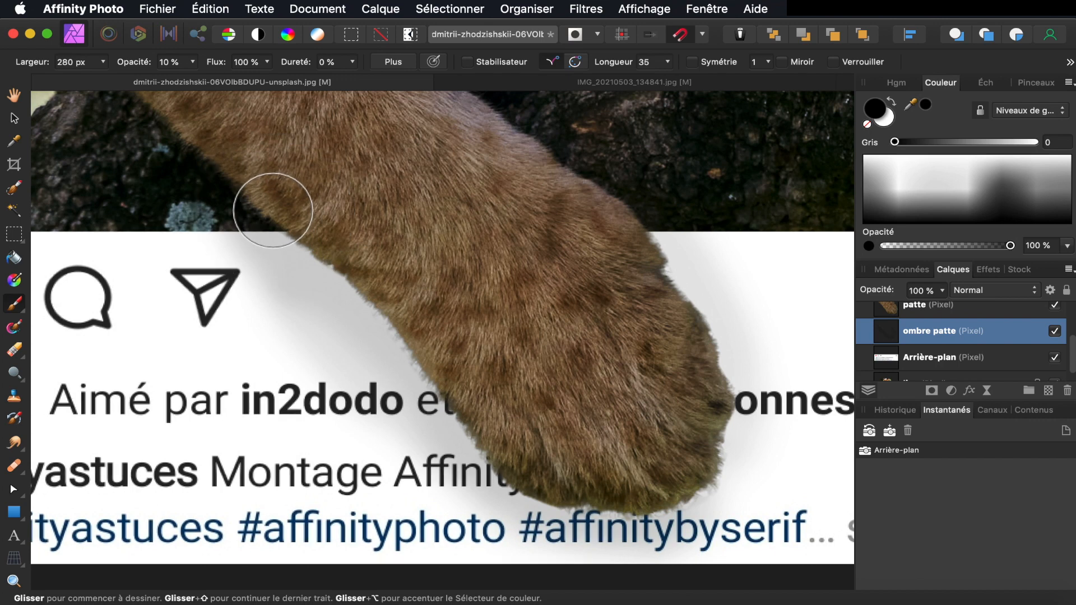
- Set the Paint Brush width to 180 px and darken the shadow close to the paw's edge
click(102, 61)
mouse_move(107, 79)
mouse_down()
mouse_move(73, 79)
mouse_move(93, 83)
mouse_up()
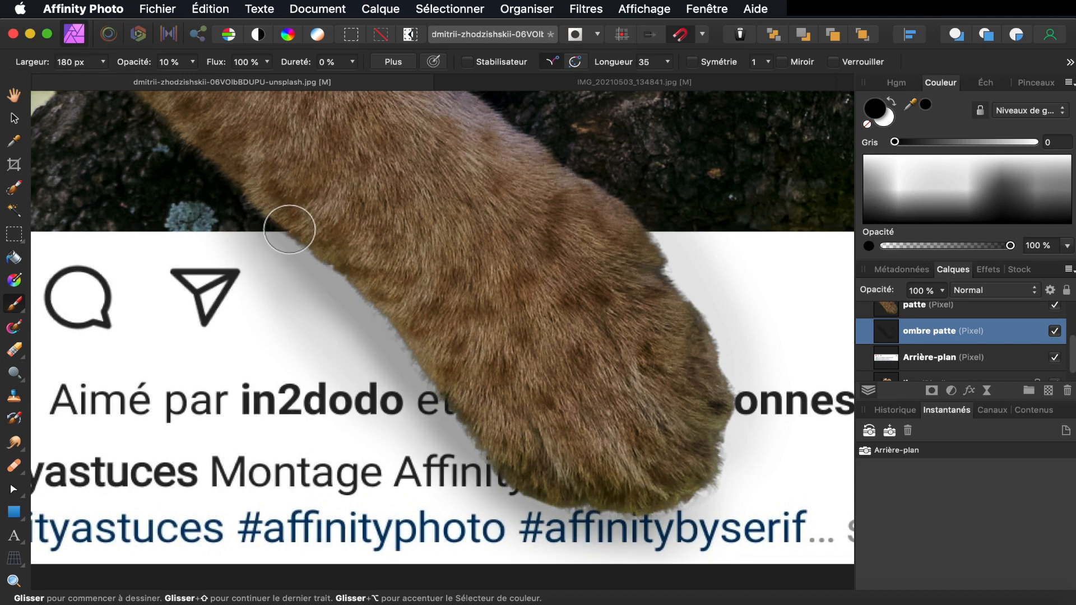
scroll(918, 315, up, 1)
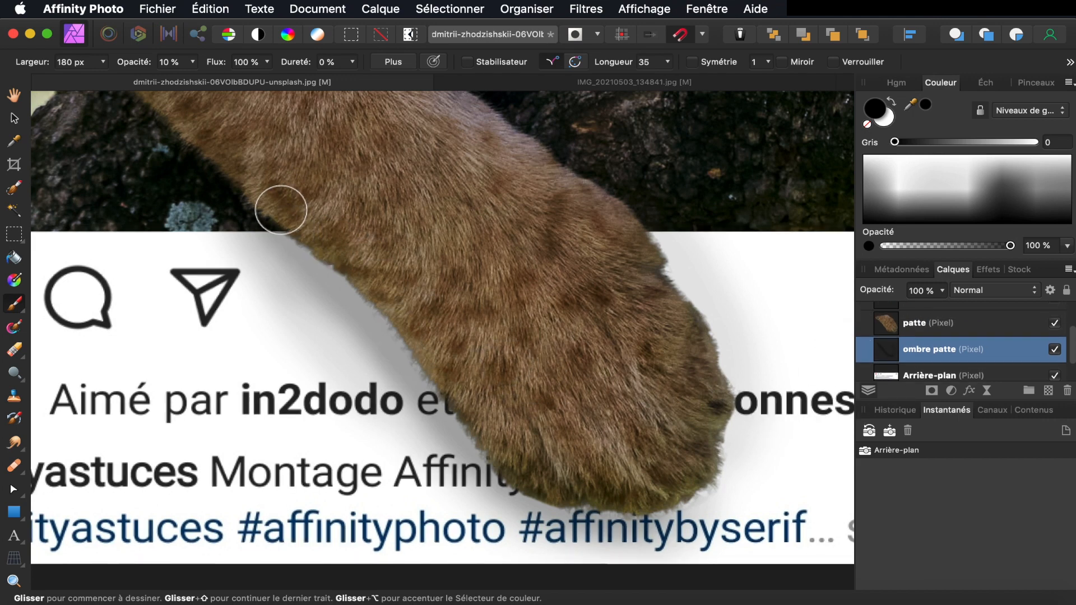
mouse_move(288, 241)
mouse_down()
mouse_move(466, 389)
mouse_move(423, 351)
mouse_up()
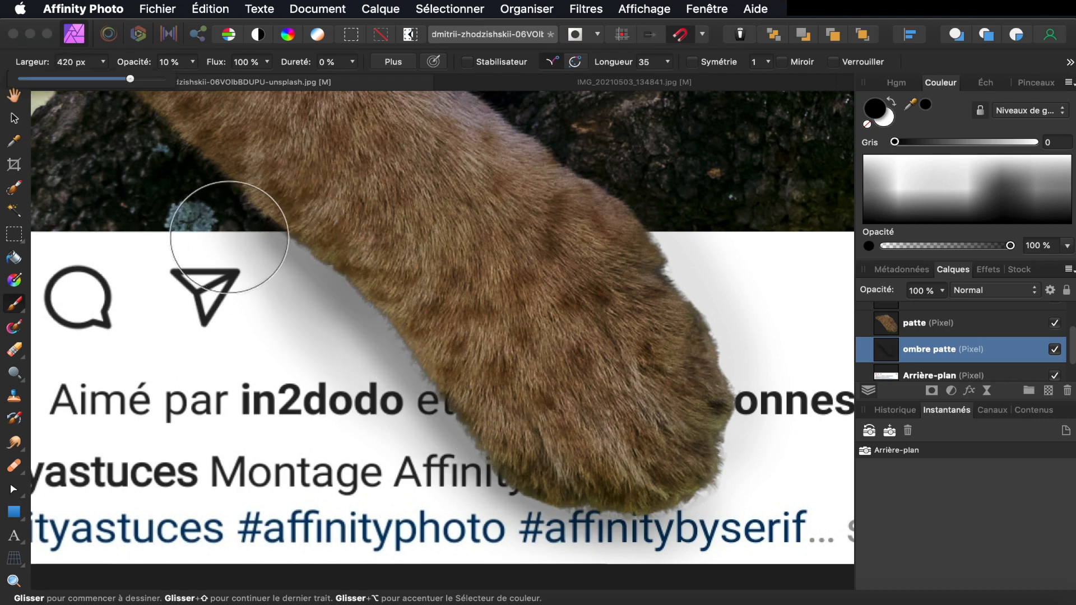
- Paint a wider soft black shadow with the 420 px brush along the paw's edge on the "ombre patte" layer and review the composition
mouse_move(229, 237)
mouse_down()
mouse_move(278, 300)
mouse_move(445, 456)
mouse_move(512, 468)
mouse_move(595, 518)
mouse_up()
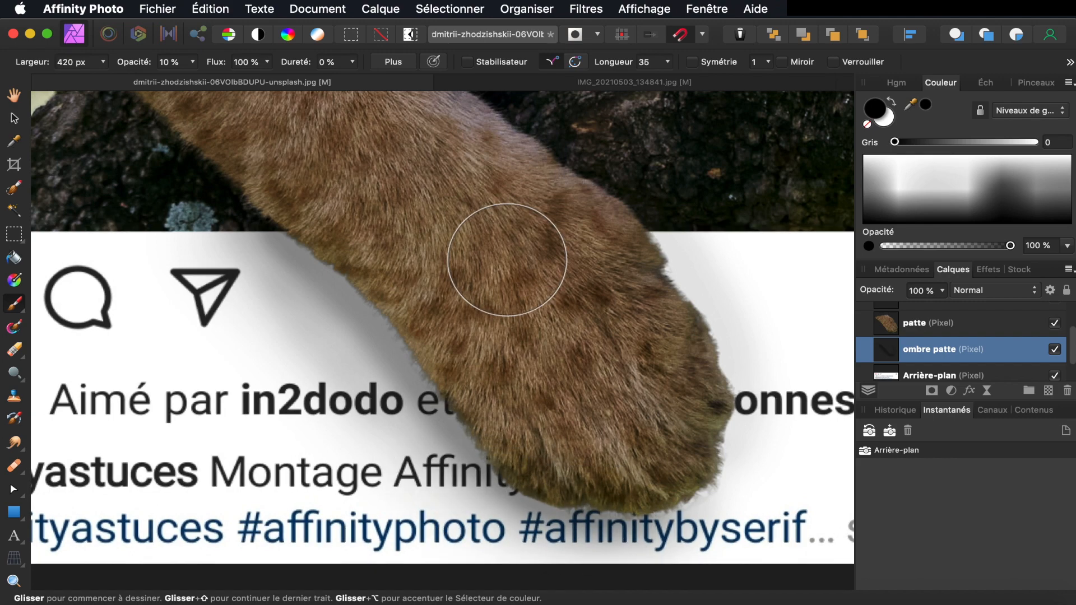
scroll(507, 259, down, 10)
scroll(507, 260, up, 3)
scroll(508, 260, up, 2)
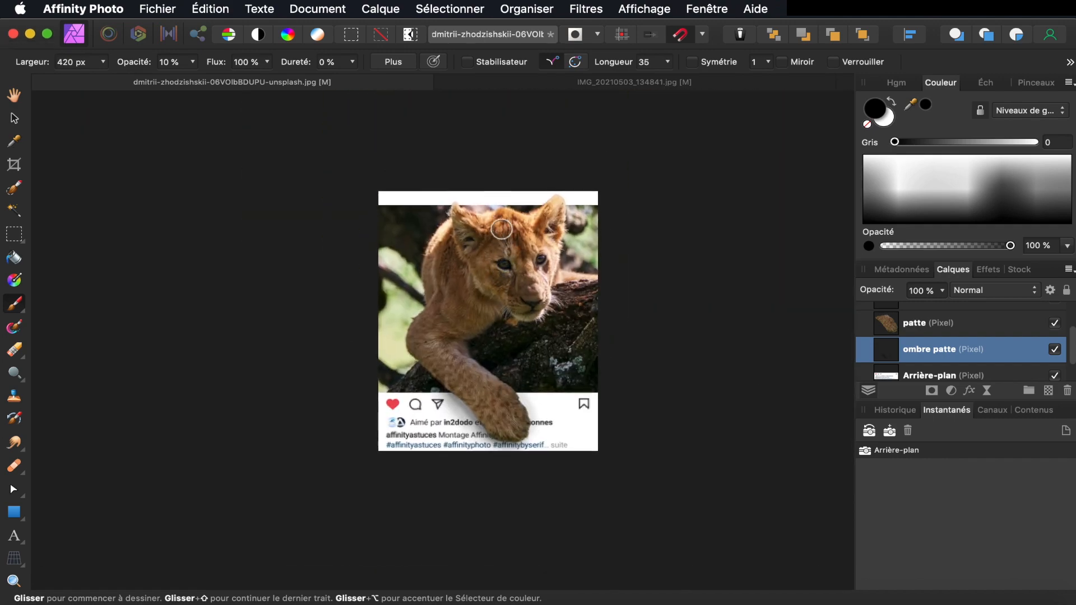
scroll(502, 229, up, 2)
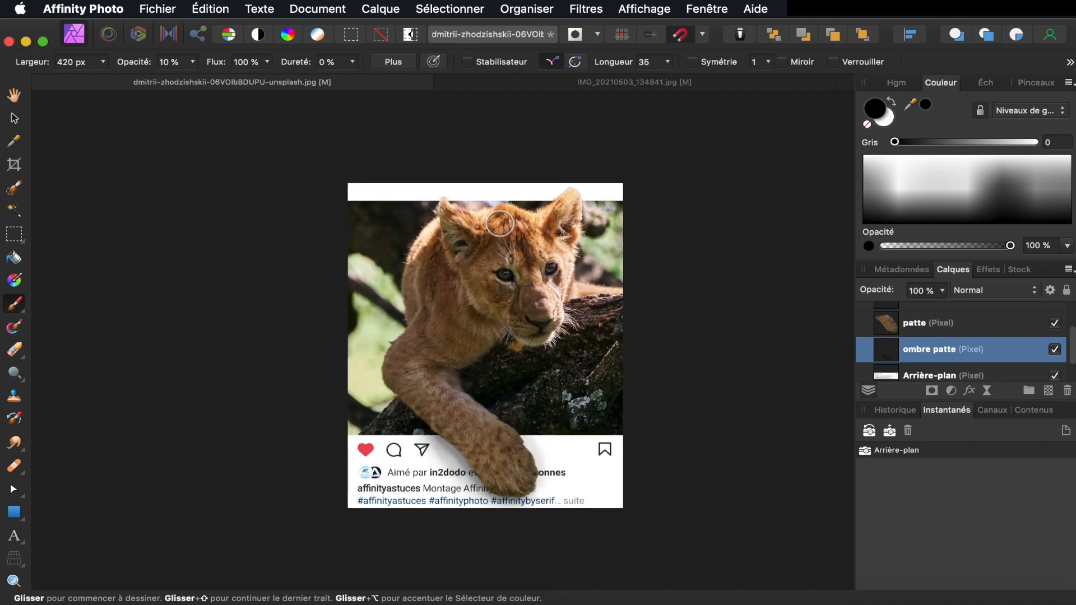
scroll(500, 224, up, 3)
scroll(499, 215, down, 3)
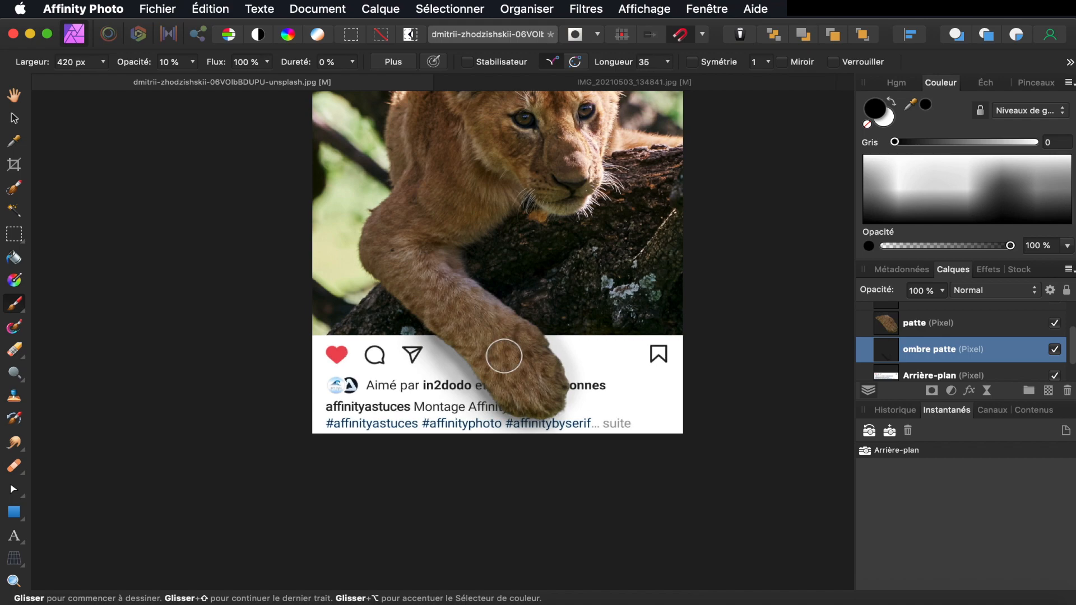
scroll(503, 356, up, 5)
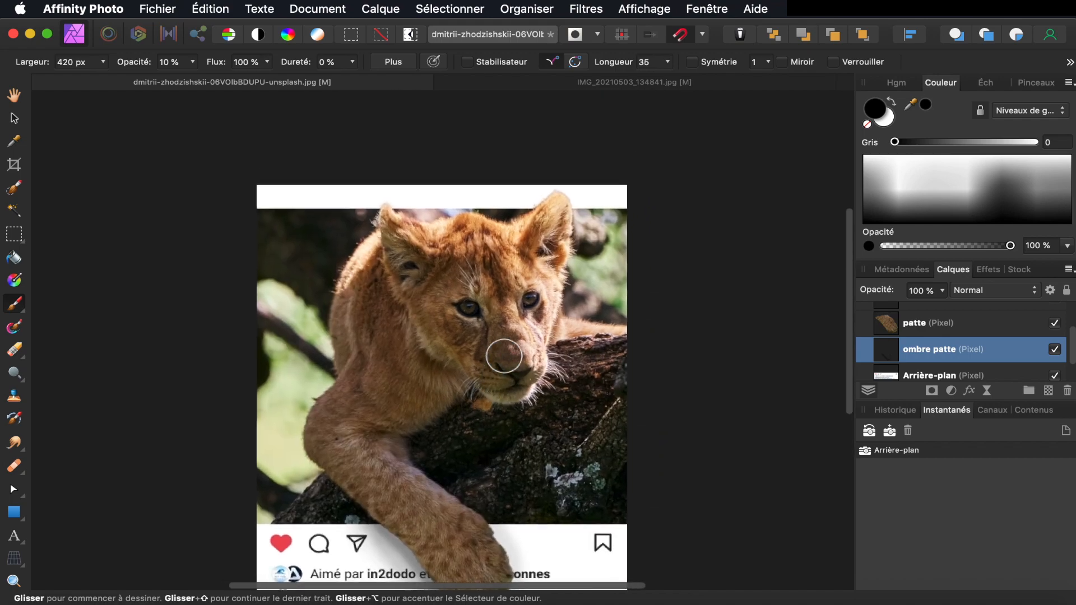
scroll(504, 356, down, 5)
- Set the Paint Brush width to 230 px and try black dabs along the edge of the larger ear
scroll(494, 406, up, 2)
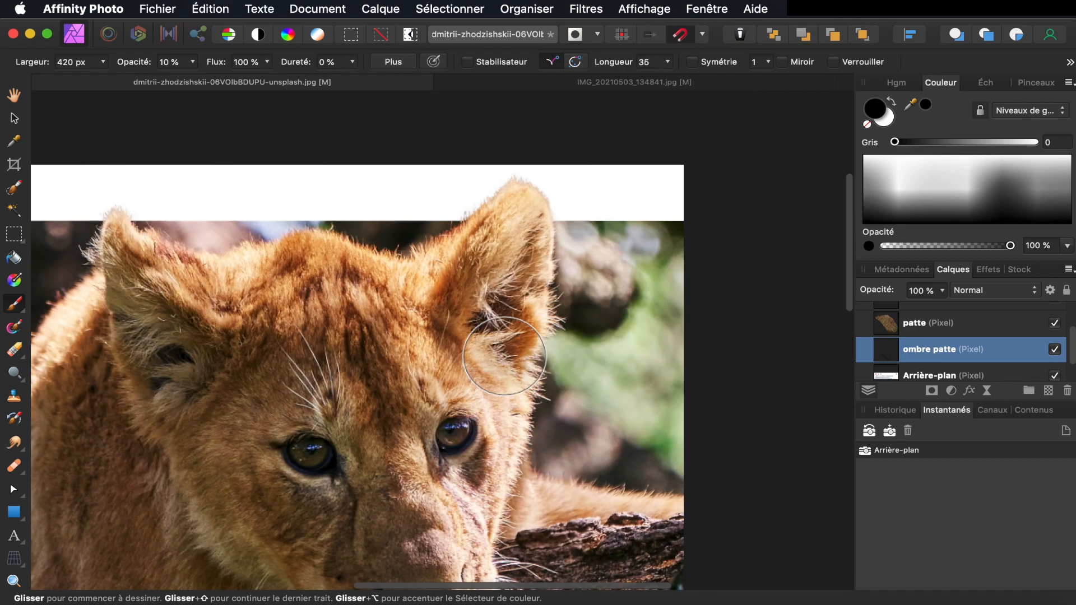
scroll(495, 406, up, 3)
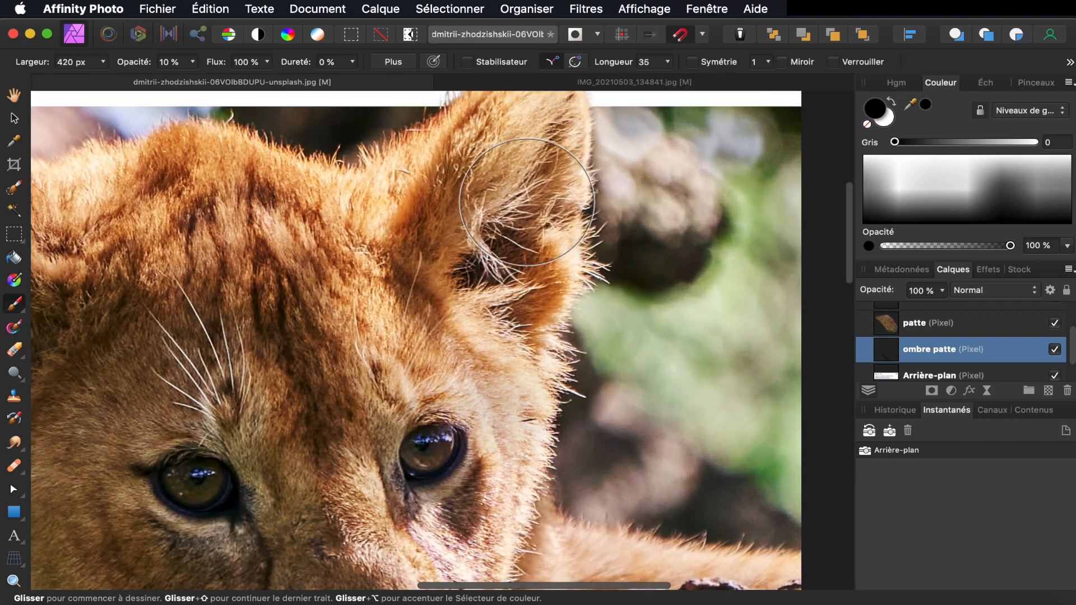
scroll(516, 210, up, 4)
scroll(516, 210, right, 2)
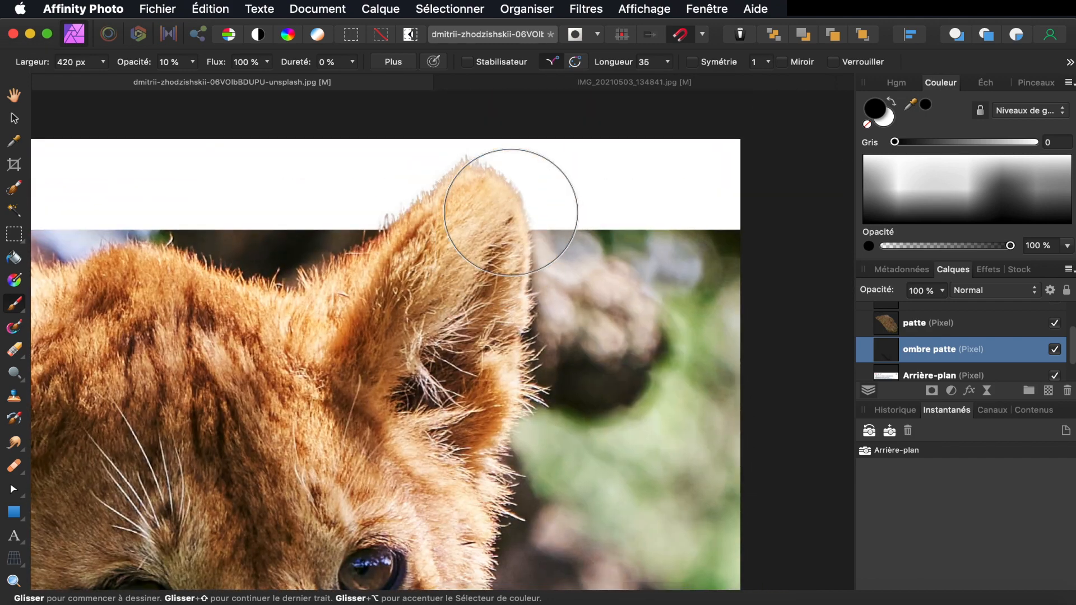
click(103, 61)
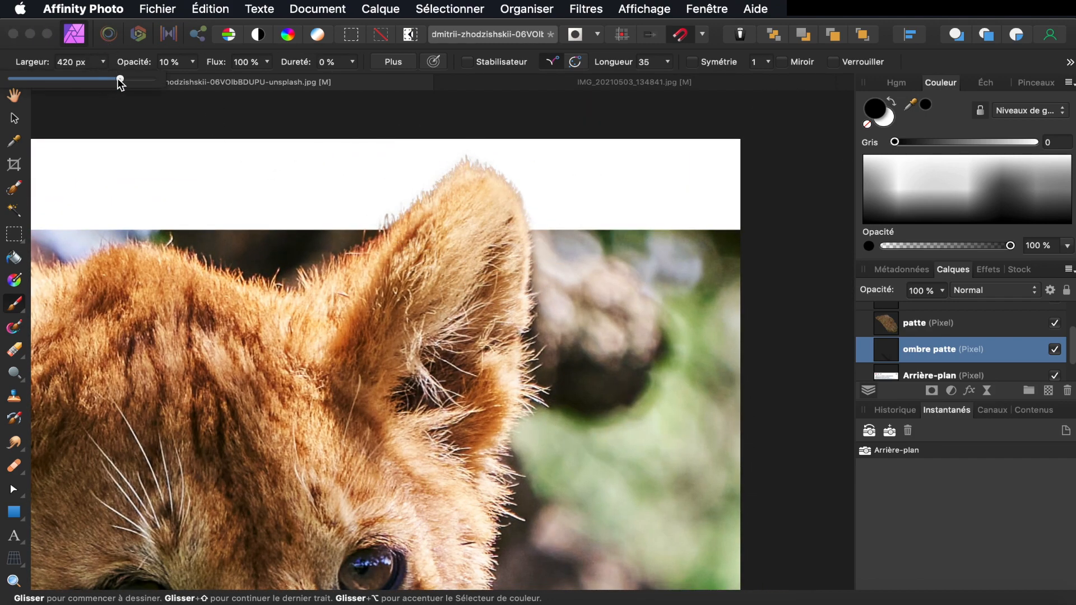
mouse_move(120, 82)
mouse_down()
mouse_move(37, 80)
mouse_move(97, 79)
mouse_up()
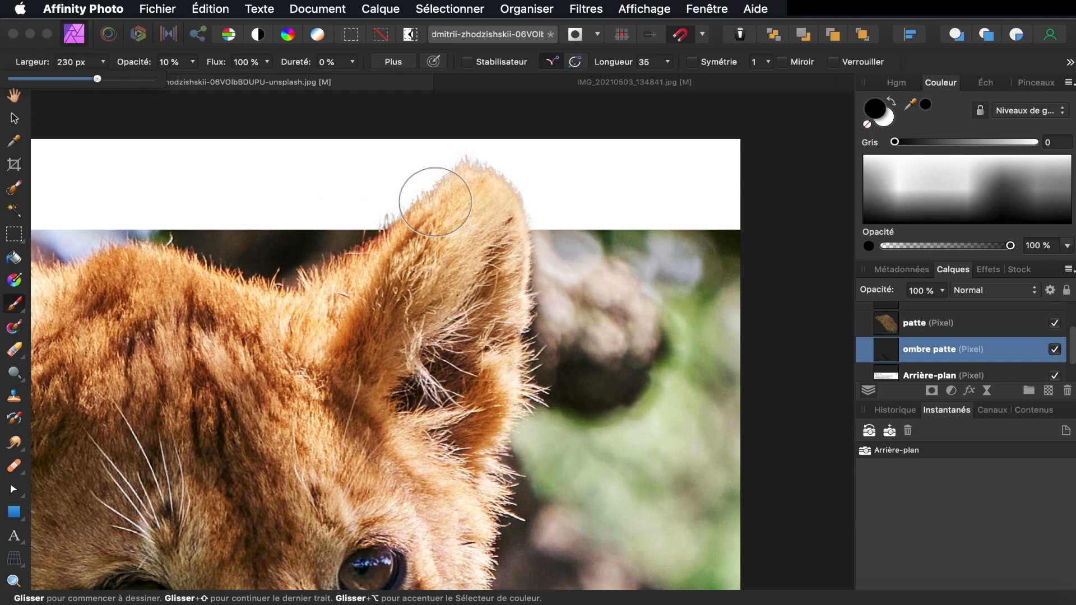
click(453, 205)
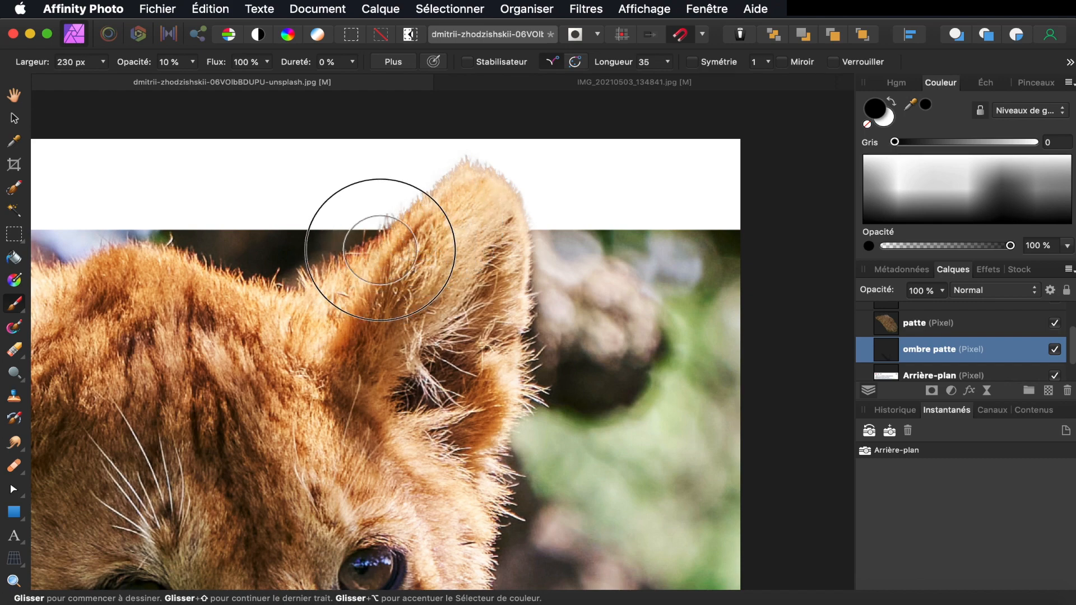
click(375, 244)
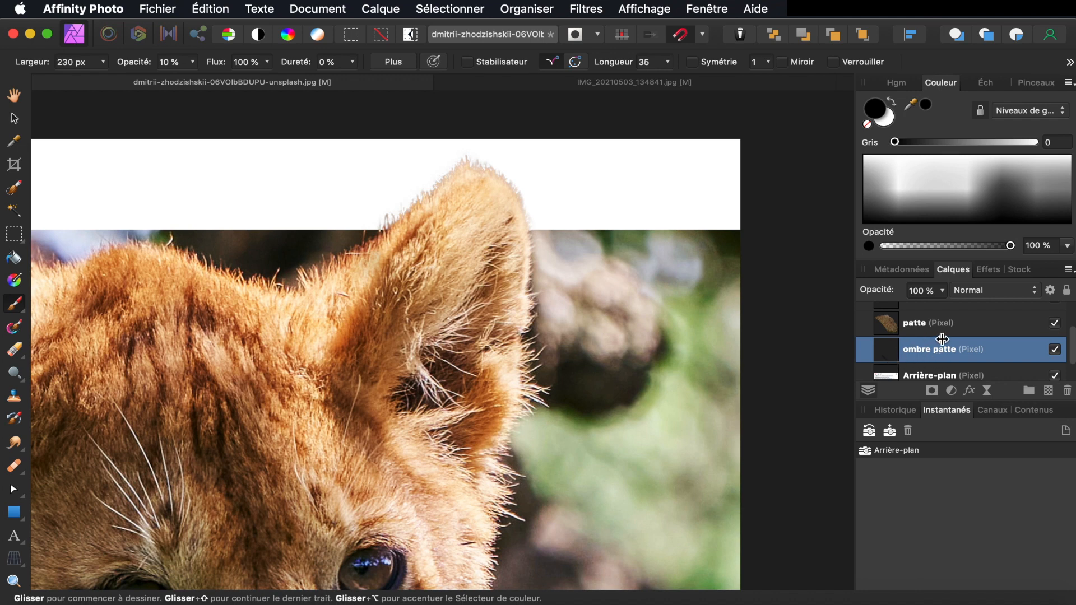
- Add a new pixel layer directly beneath the "oreilles" layer and name it "ombre oreille"
scroll(943, 339, up, 2)
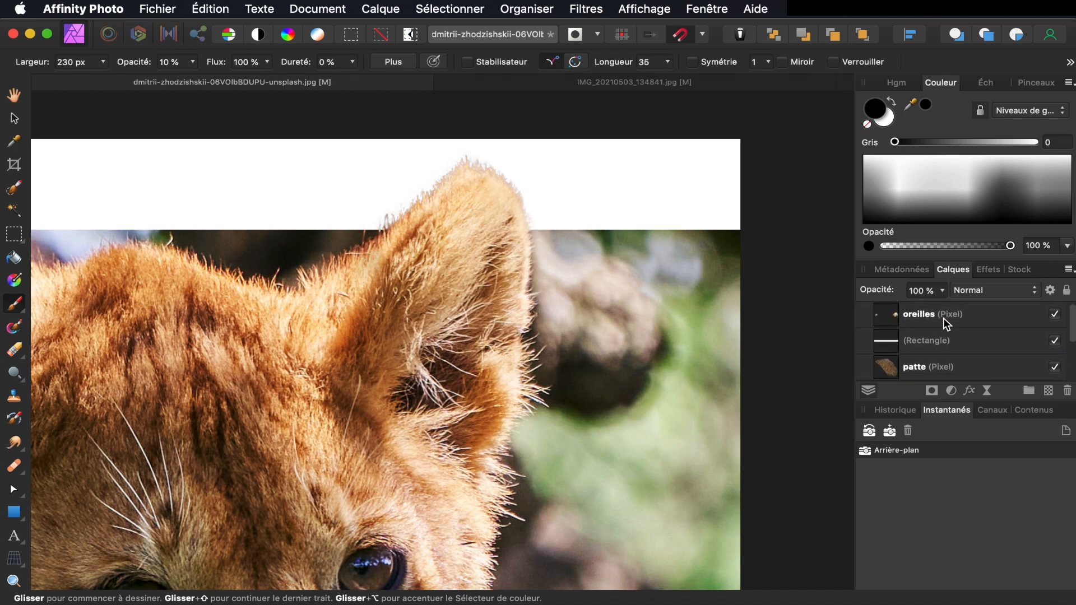
click(943, 319)
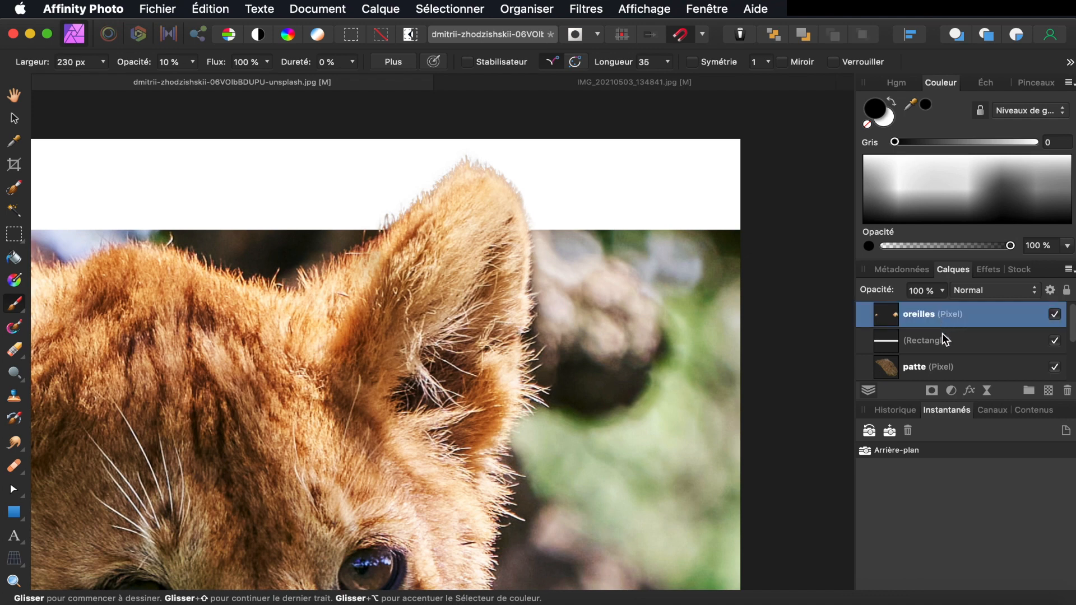
click(1049, 392)
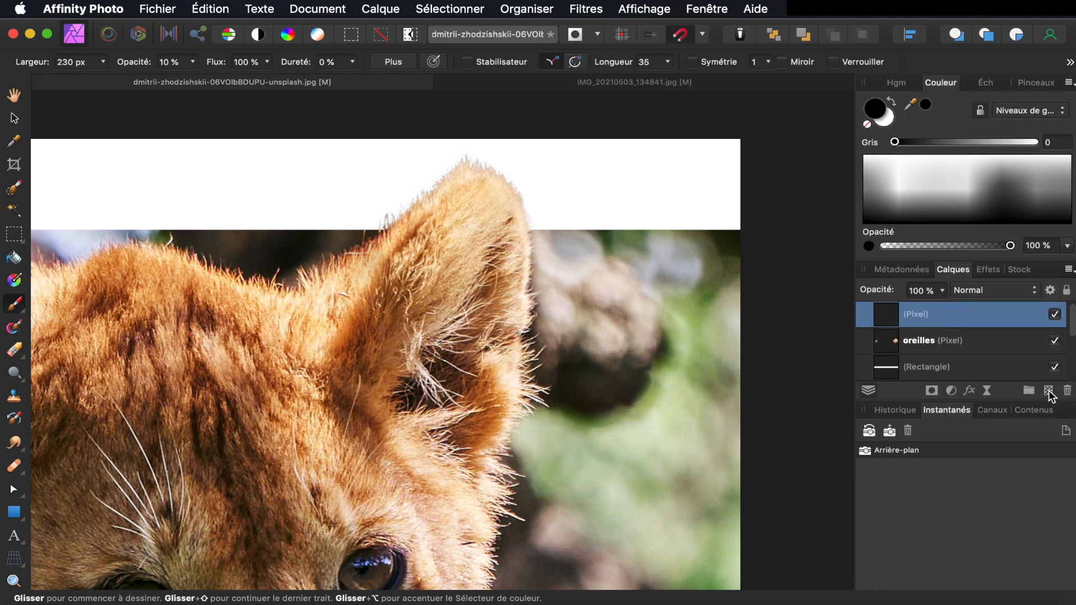
drag(934, 322, 932, 354)
double_click(920, 344)
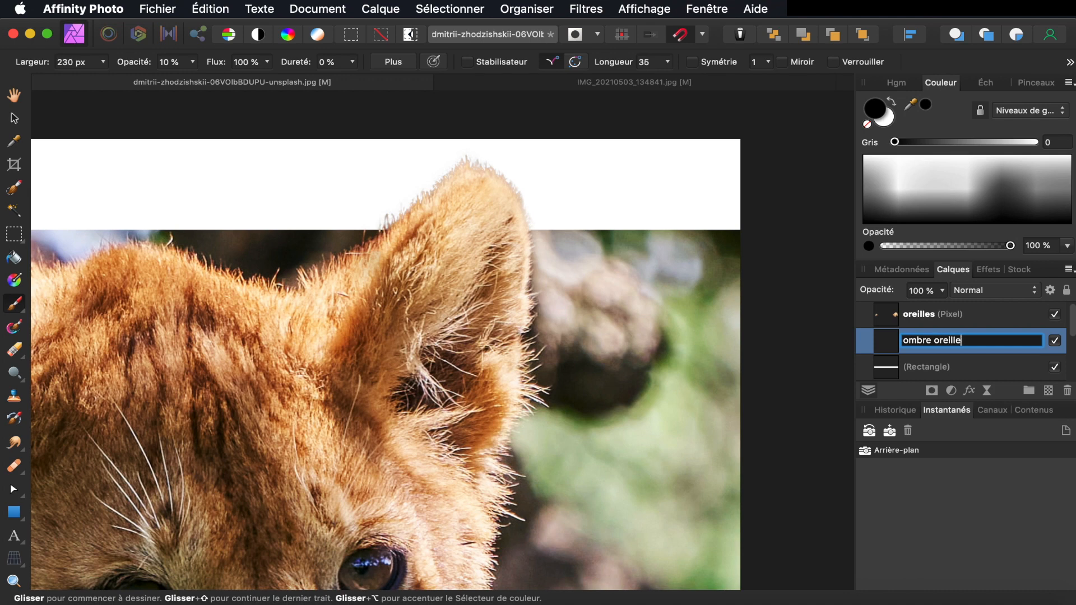
text(ombre oreille)
key(Return)
- Paint a soft black shadow on the "ombre oreille" layer around both ears where they overlap the white band
mouse_move(479, 162)
mouse_down()
mouse_move(439, 252)
mouse_move(449, 185)
mouse_move(365, 241)
mouse_move(434, 209)
mouse_move(347, 270)
mouse_move(358, 268)
mouse_up()
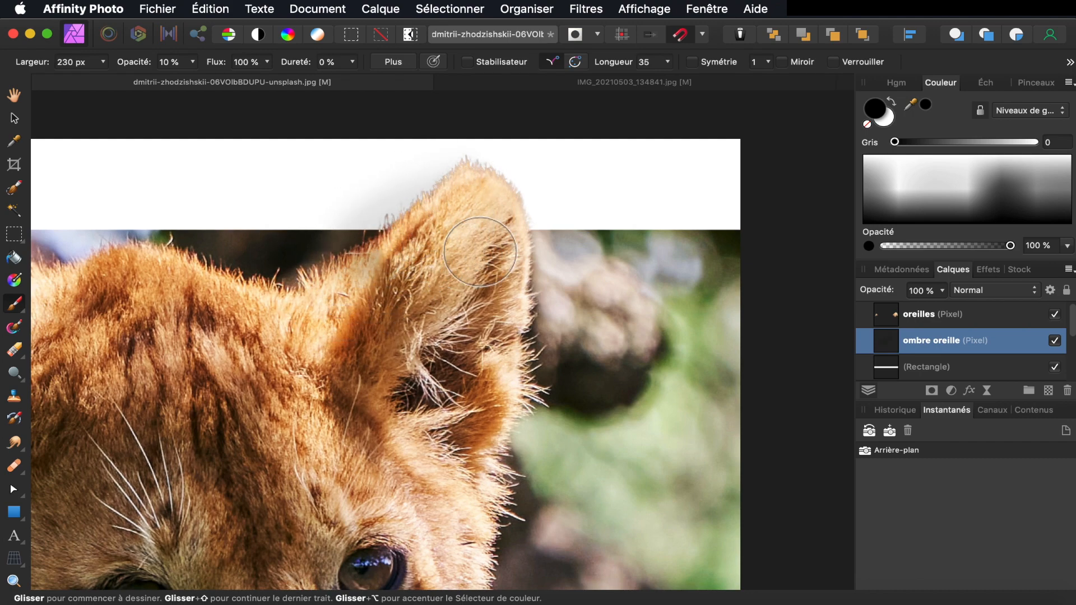
scroll(465, 263, left, 9)
scroll(465, 266, left, 5)
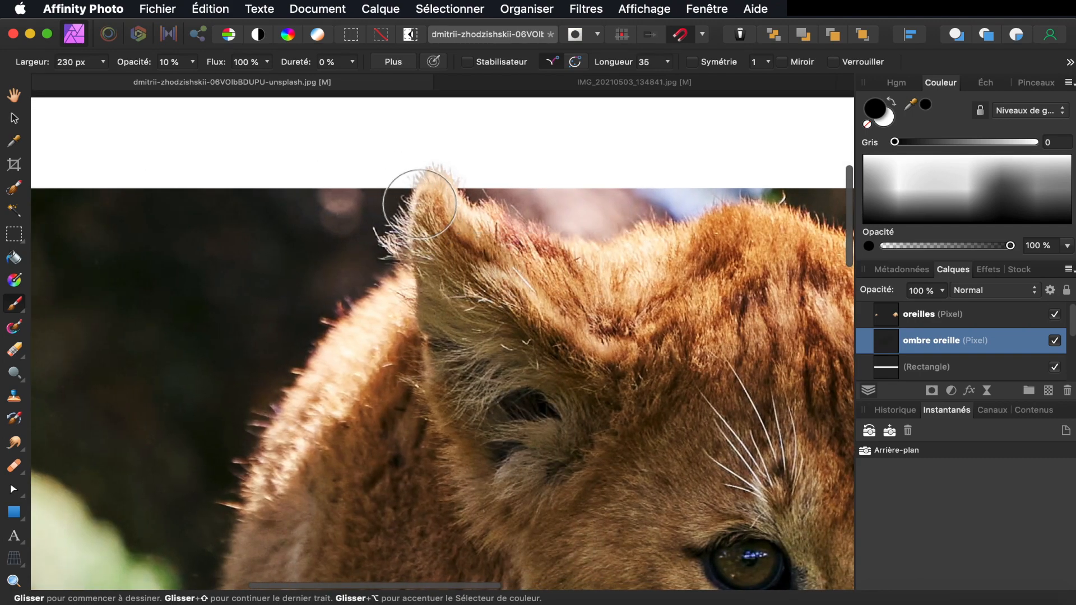
drag(435, 197, 421, 212)
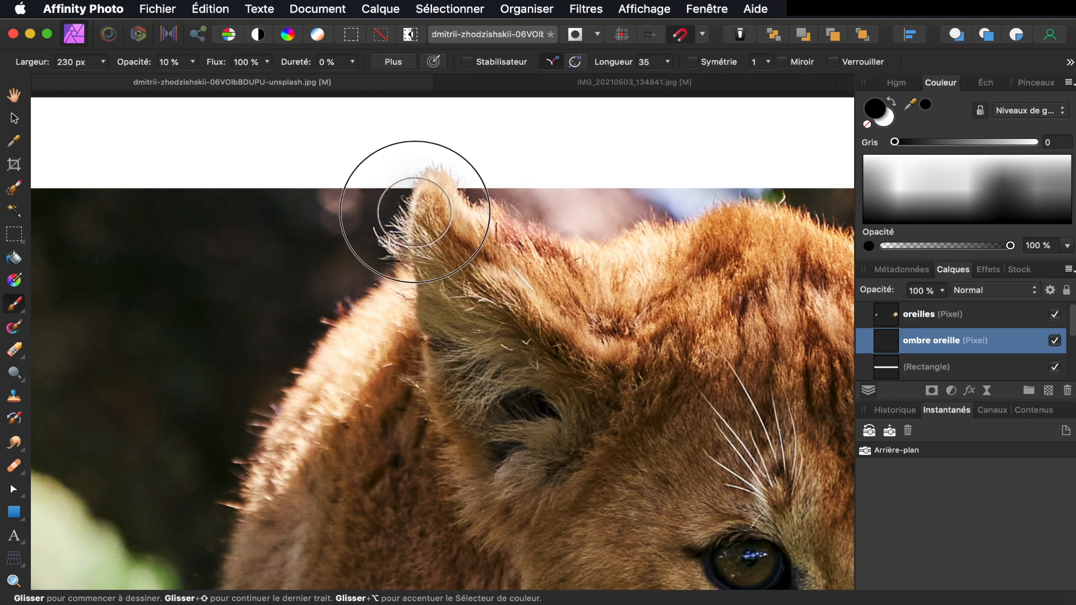
scroll(534, 241, right, 10)
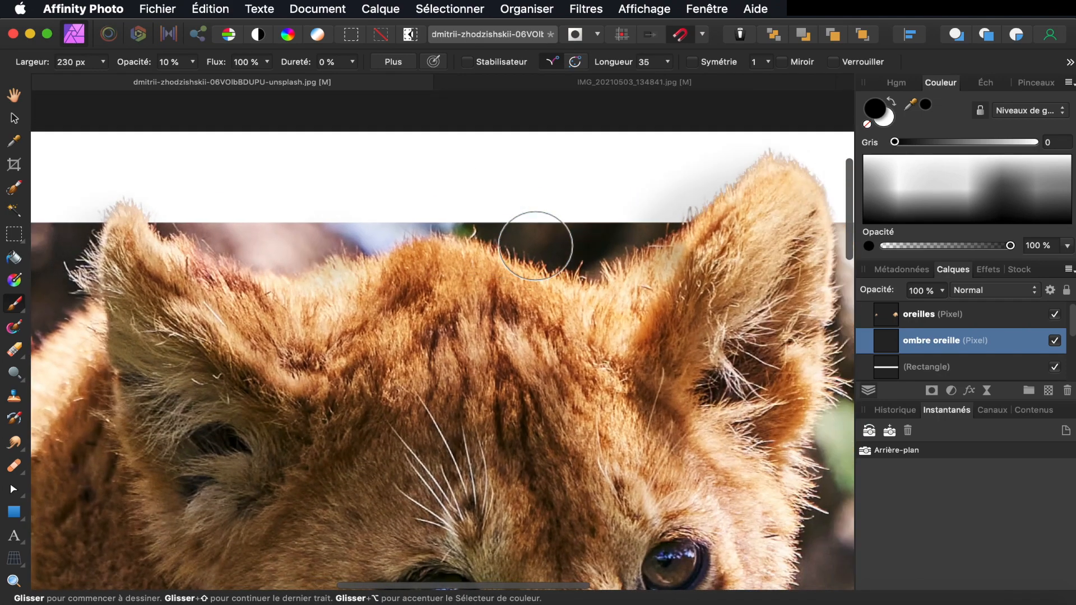
- Set the Paint Brush width to 90 px and darken the shadow close to the larger ear's edge, down to its base
scroll(535, 246, down, 3)
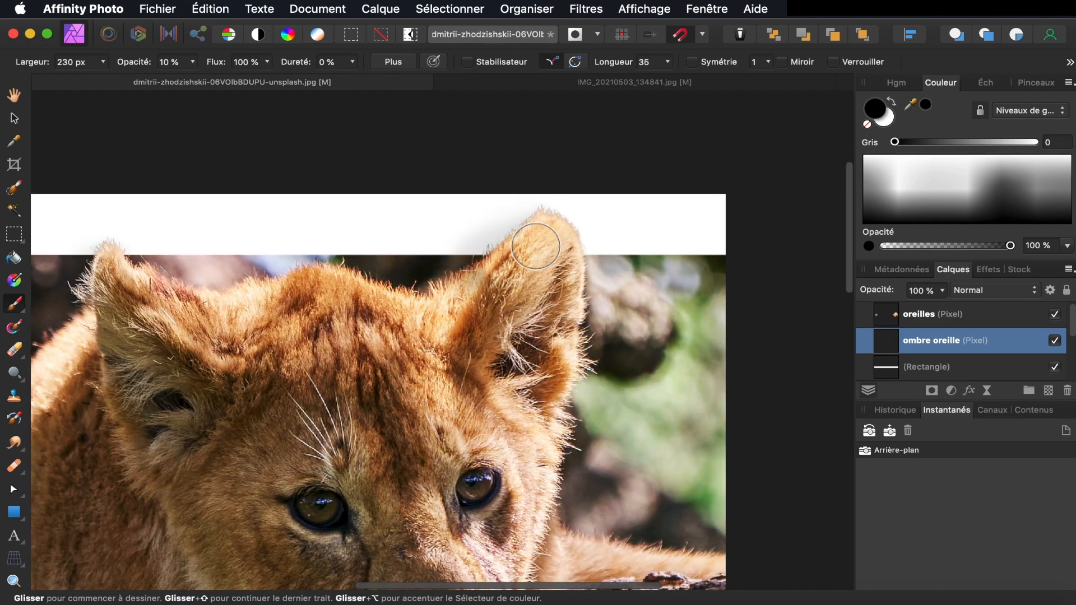
scroll(535, 245, up, 4)
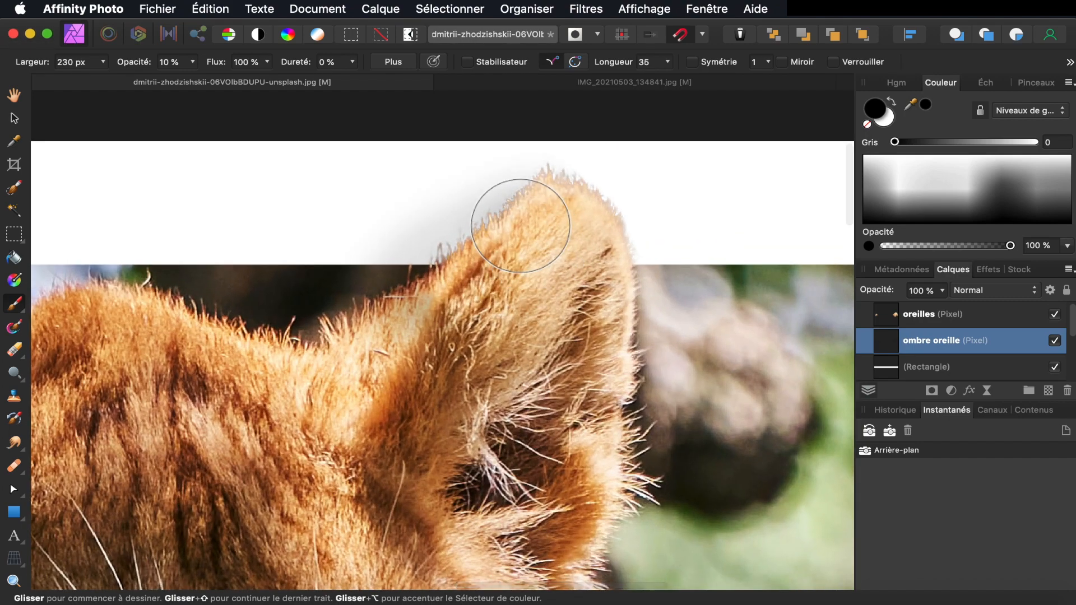
click(105, 62)
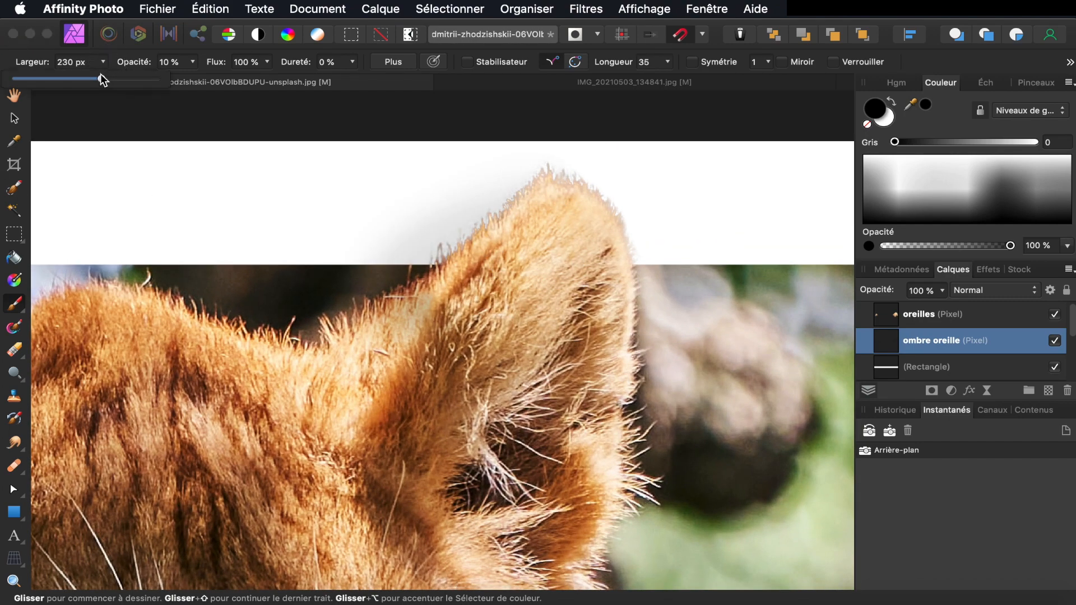
mouse_move(103, 80)
mouse_down()
mouse_move(48, 84)
mouse_move(86, 93)
mouse_up()
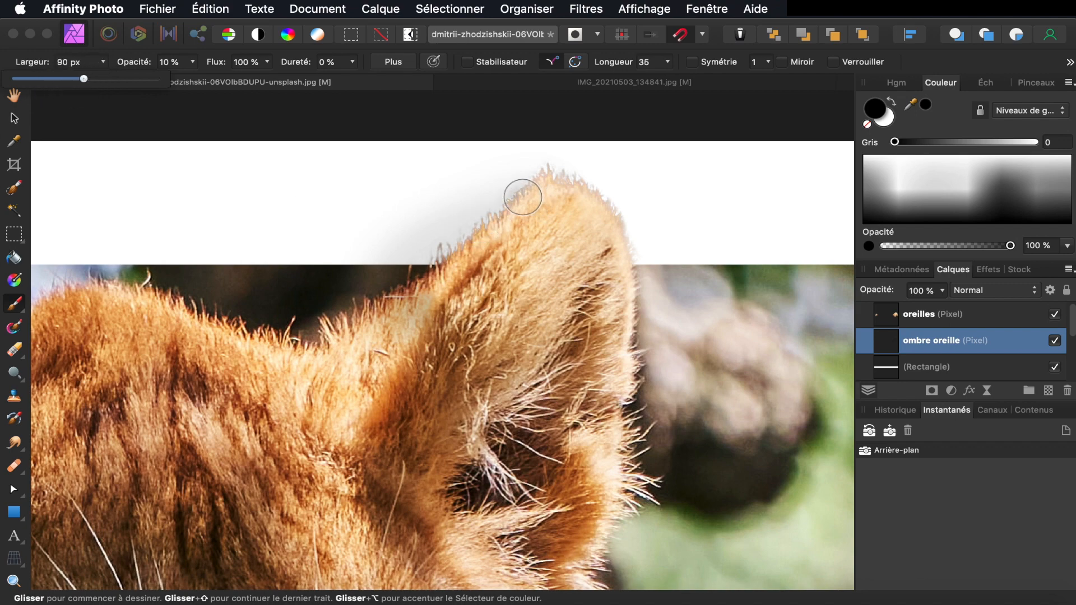
mouse_move(523, 197)
mouse_down()
mouse_move(421, 259)
mouse_move(428, 271)
mouse_up()
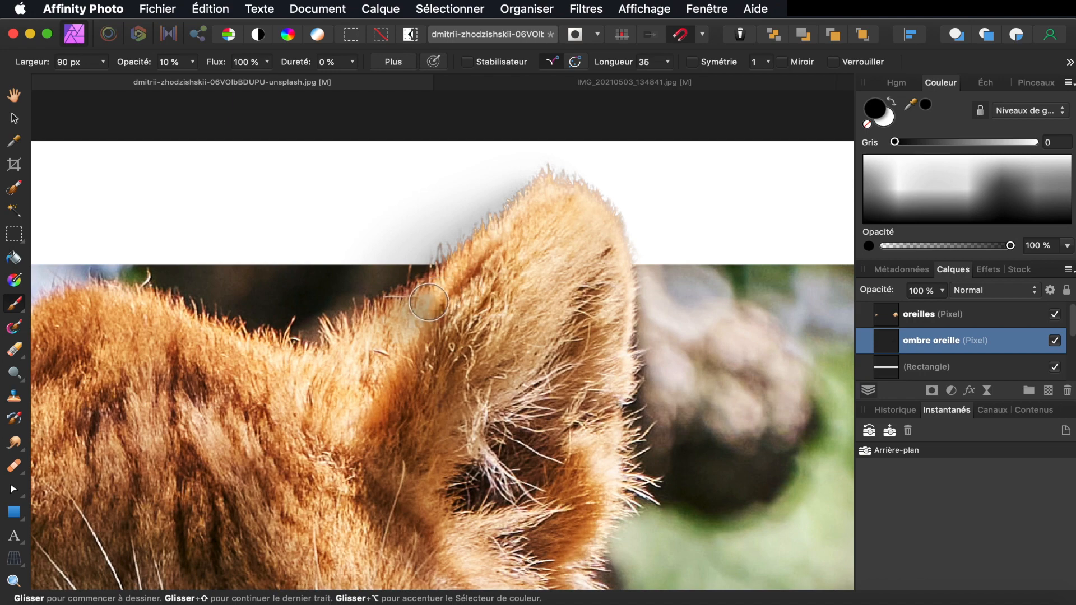
drag(429, 302, 403, 332)
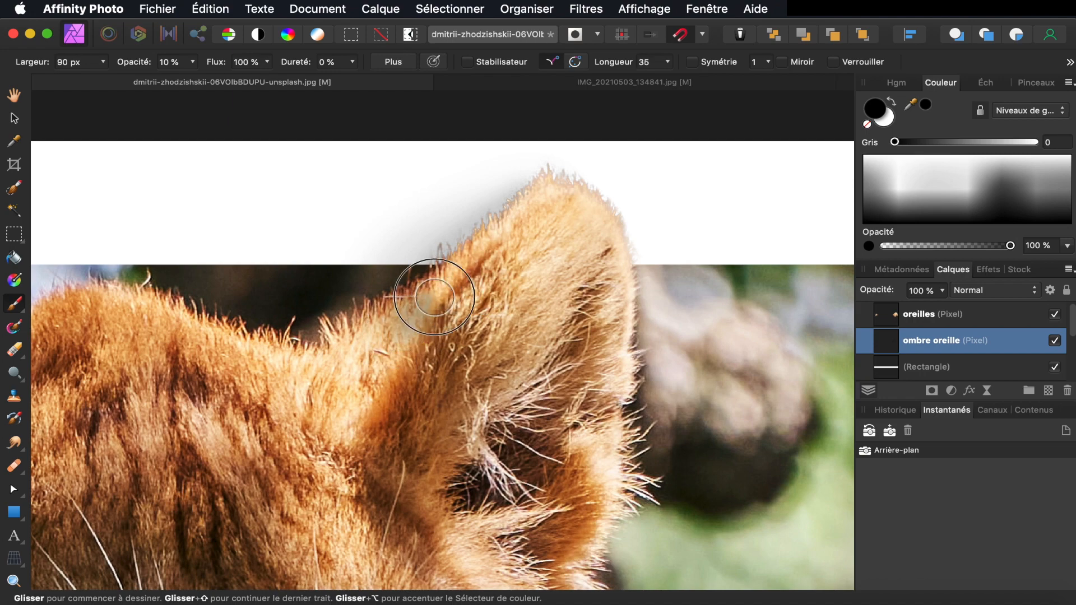
drag(432, 296, 391, 356)
mouse_move(425, 318)
mouse_down()
mouse_move(399, 332)
mouse_move(432, 301)
mouse_move(398, 332)
mouse_move(431, 314)
mouse_up()
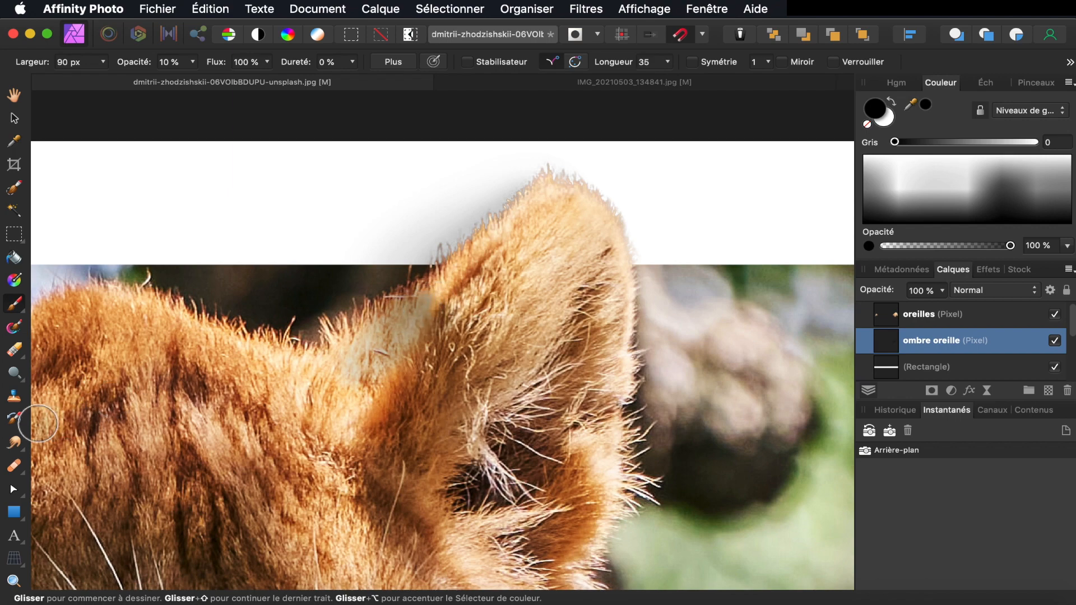
- Erase the excess shadow over the fur near the larger ear's base with the Erase Brush and check the whole image
click(16, 352)
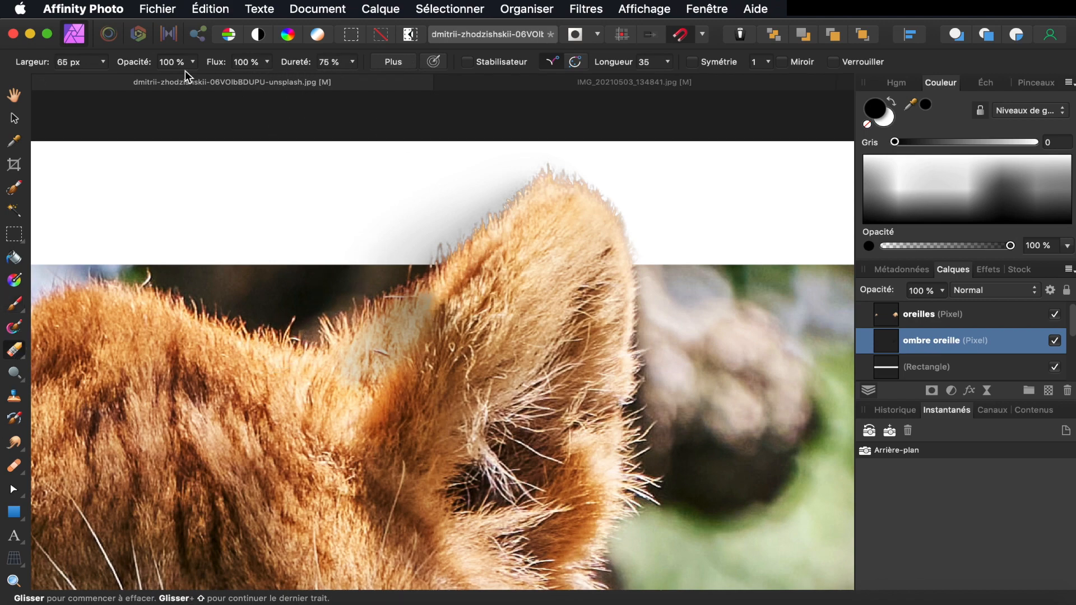
mouse_move(454, 310)
mouse_down()
mouse_move(387, 313)
mouse_move(447, 318)
mouse_move(388, 351)
mouse_move(425, 345)
mouse_move(407, 338)
mouse_move(342, 364)
mouse_move(409, 333)
mouse_move(391, 357)
mouse_move(507, 335)
mouse_move(416, 376)
mouse_move(553, 290)
mouse_move(545, 268)
mouse_move(495, 294)
mouse_move(445, 345)
mouse_move(430, 314)
mouse_move(428, 329)
mouse_move(493, 328)
mouse_up()
scroll(493, 328, down, 10)
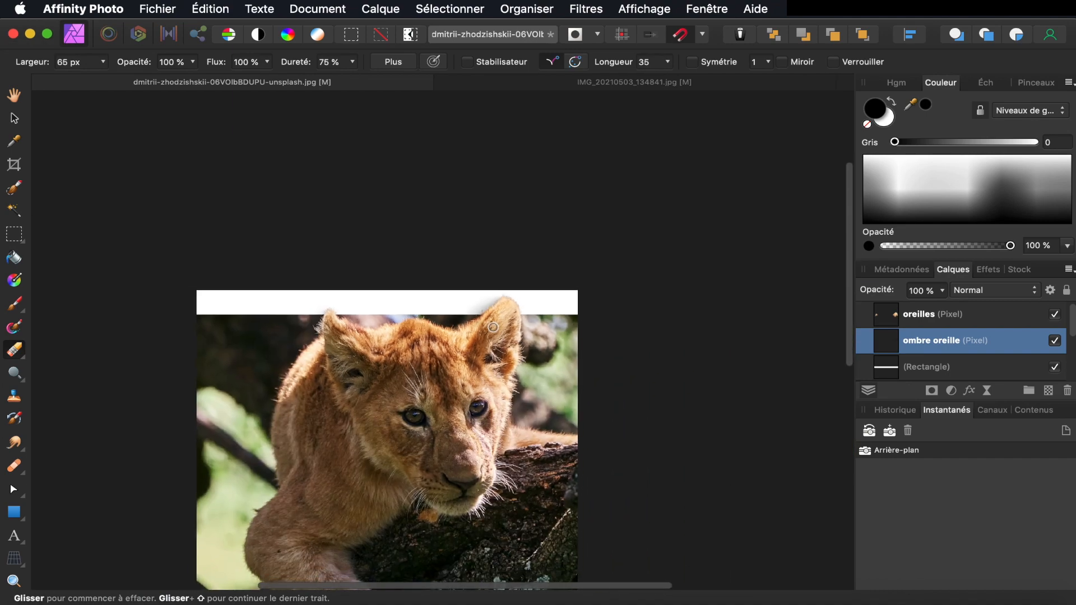
key(super+0)
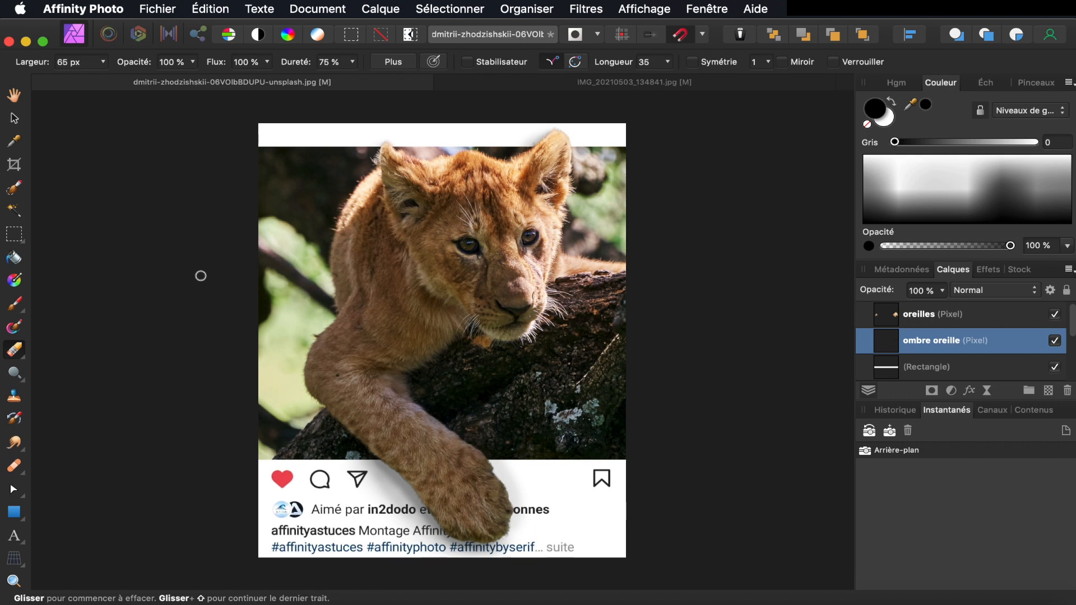
- Export the entire document as a best-quality JPEG with the width set to 1080 px and proportions locked
click(159, 10)
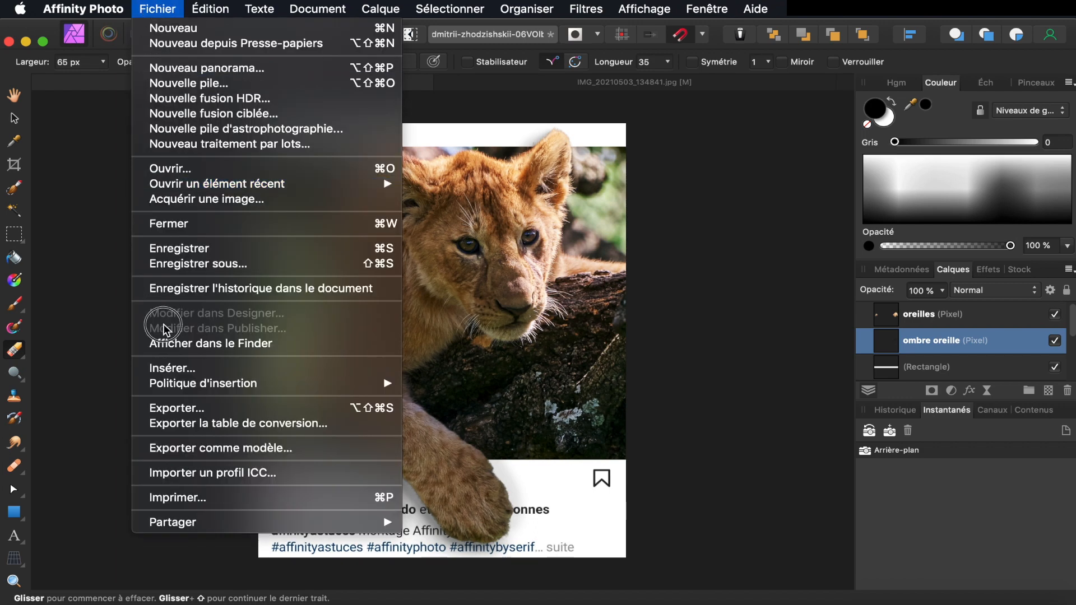
click(175, 410)
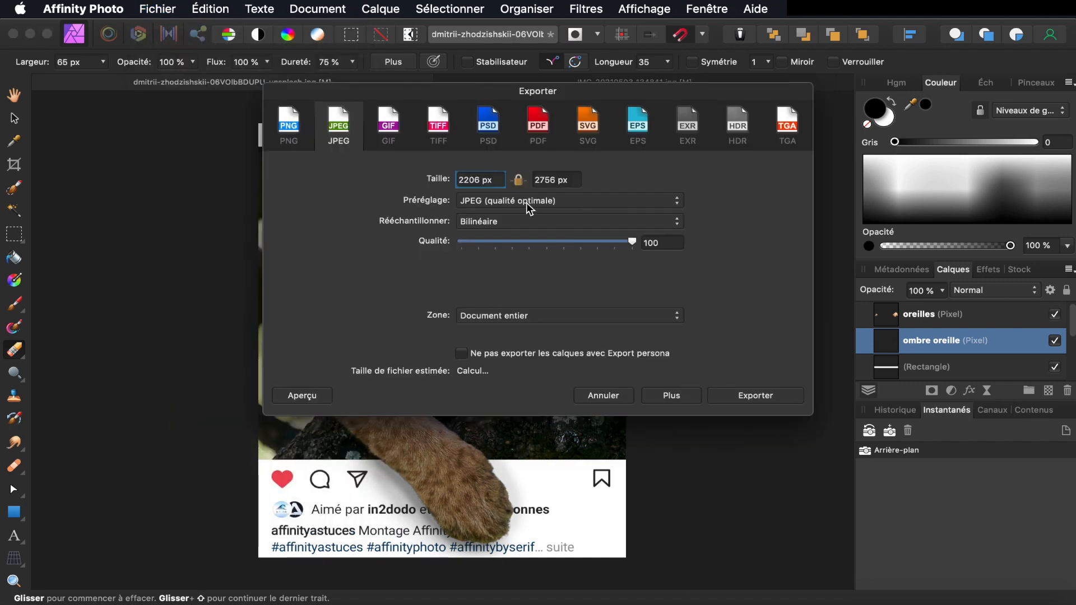
click(479, 181)
click(481, 182)
drag(481, 182, 436, 182)
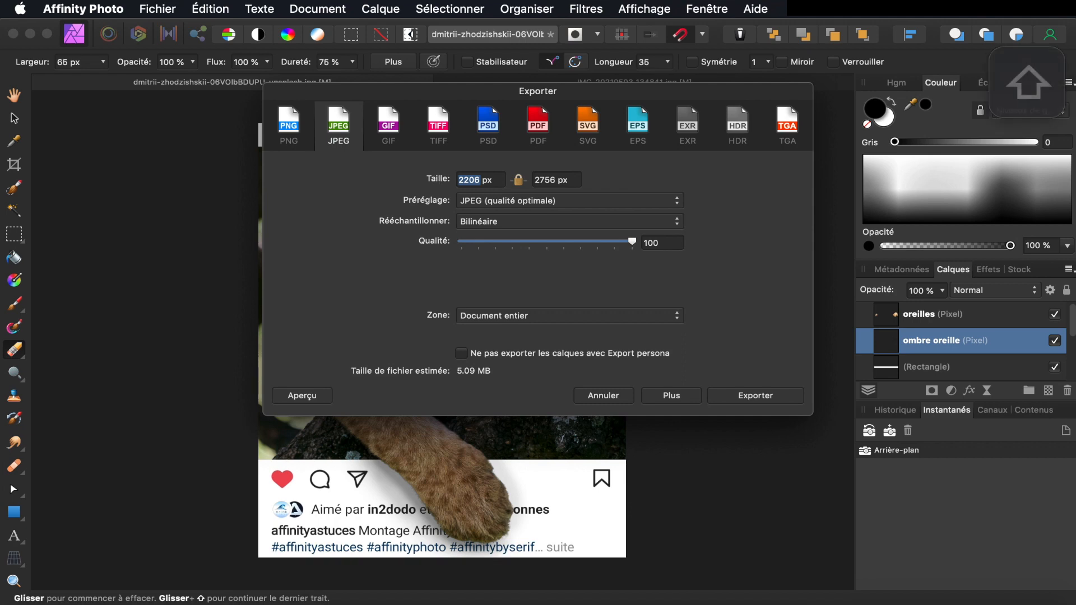
text(1080)
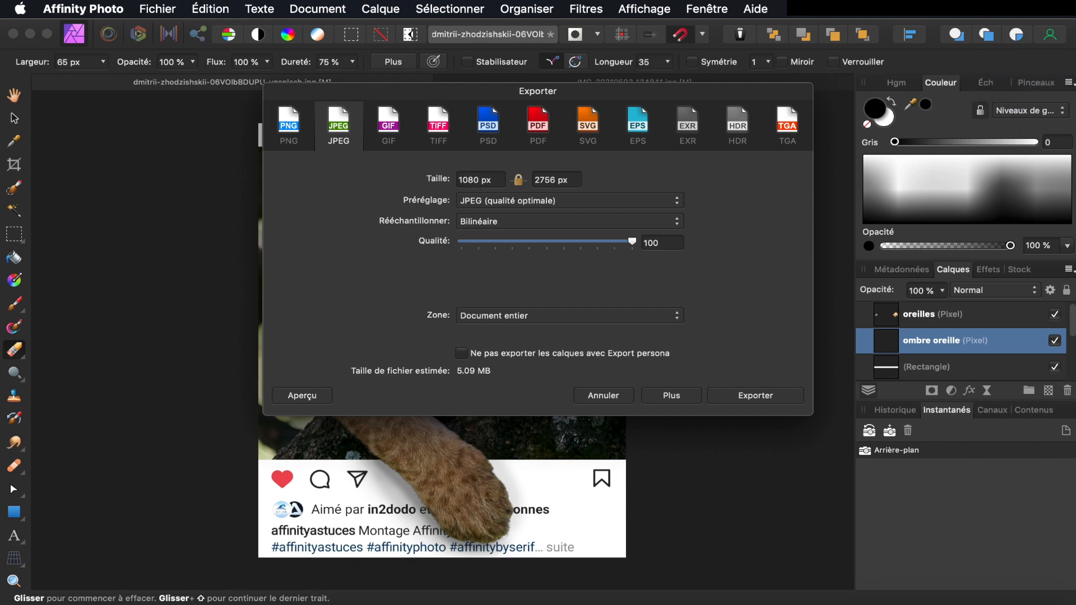
key(Return)
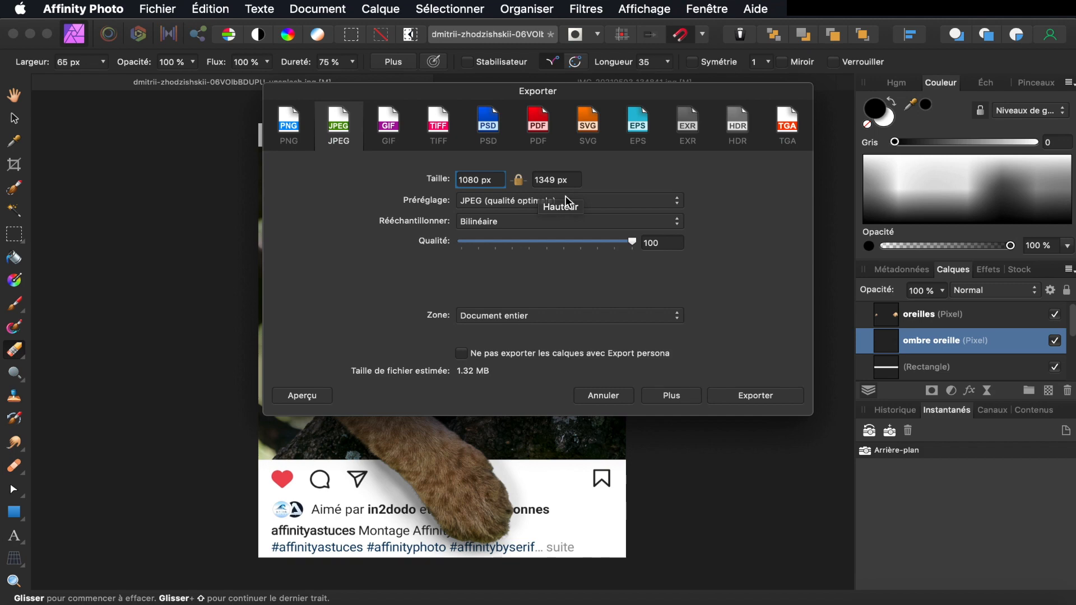
click(765, 398)
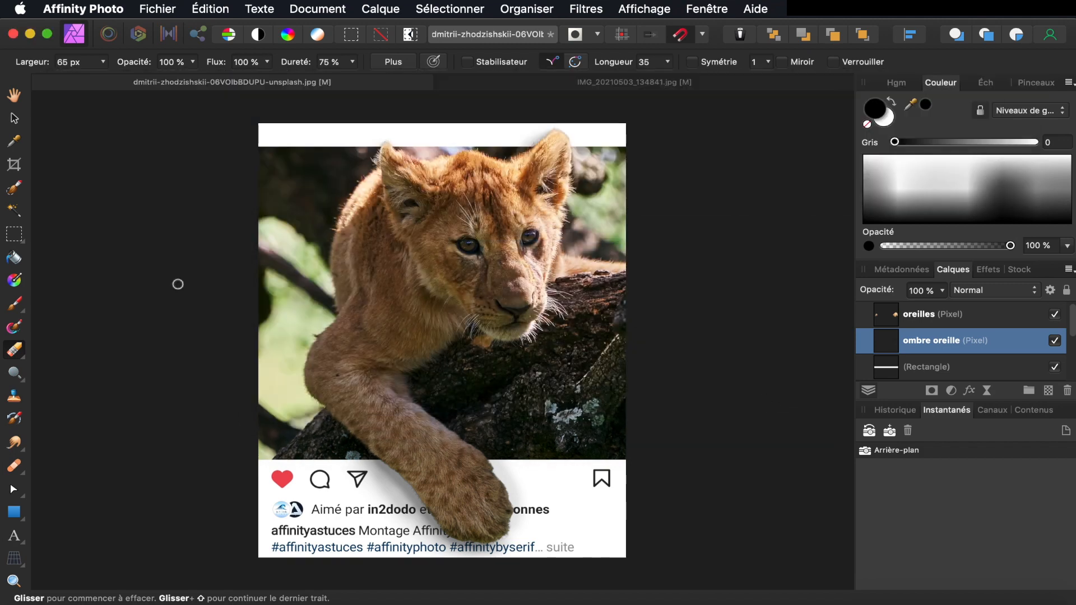